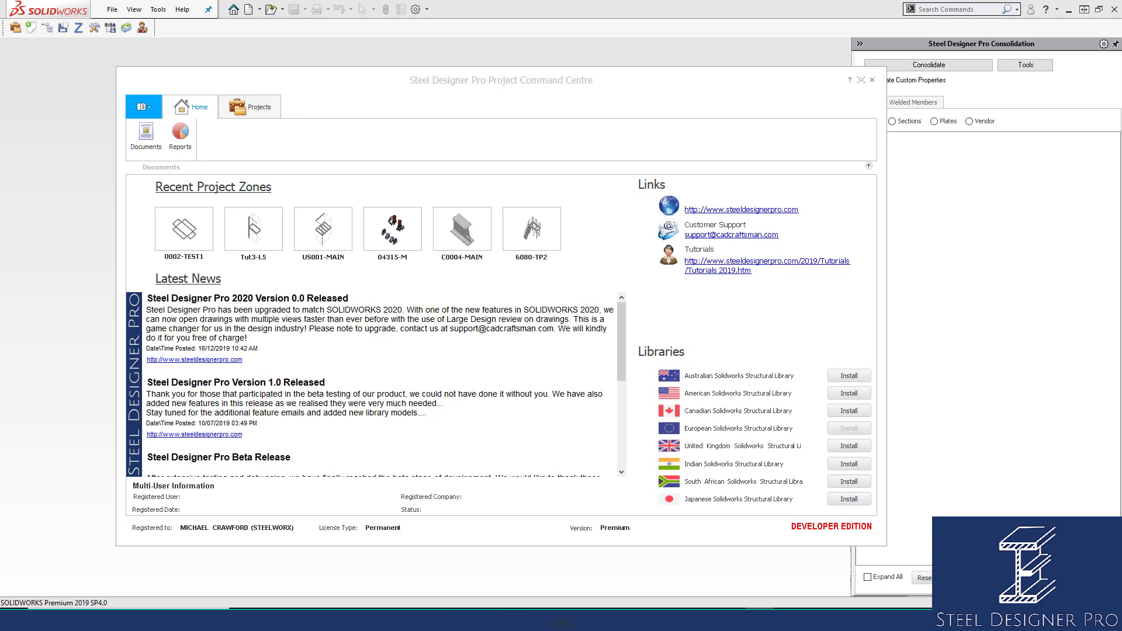
Open the recent project zone 0002-TEST1 and fit the whole beam frame in view.
double_click(193, 234)
left_click(593, 296)
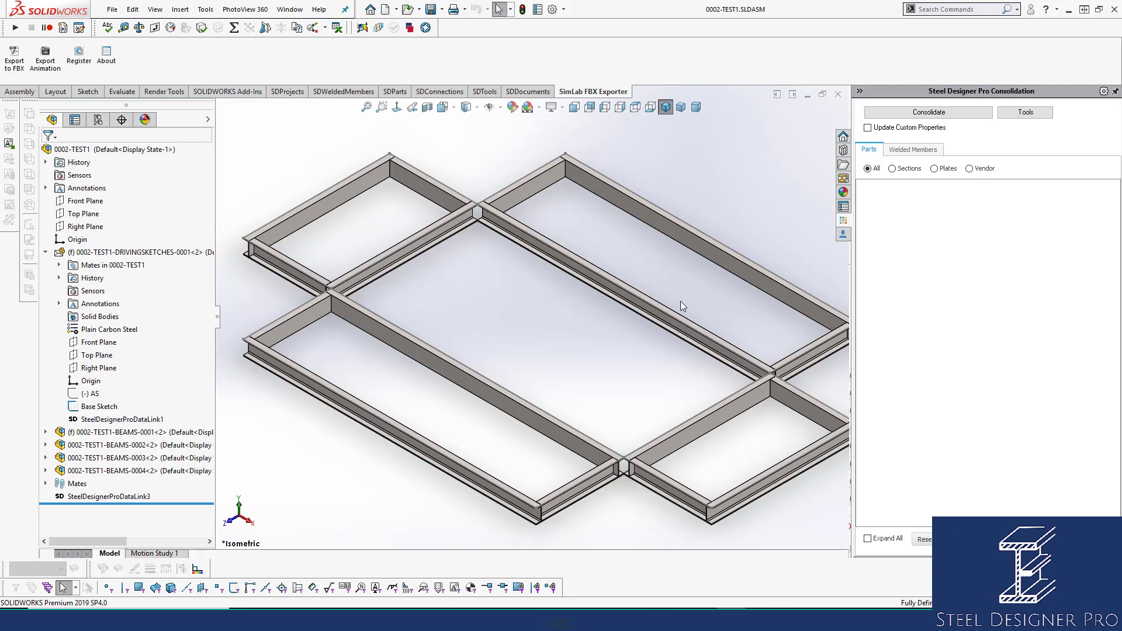
key("f")
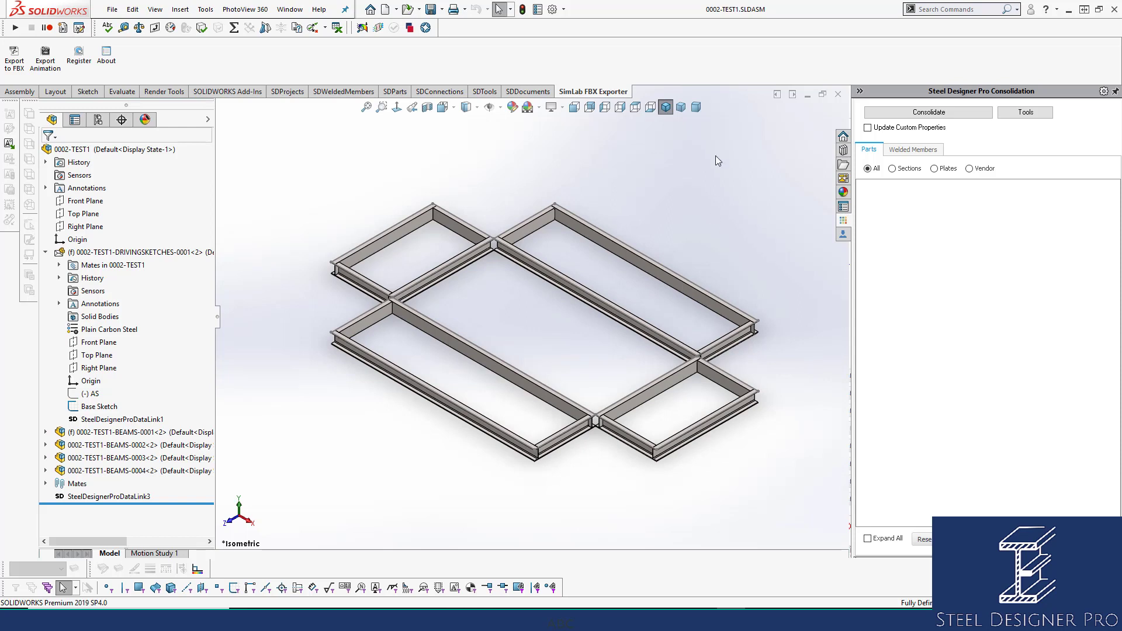
Insert the CENTRAL BASE OR CAP PLATE (PLATES-PARTS-0002) from the plates library at the assembly origin as a non-envelope part.
left_click(396, 91)
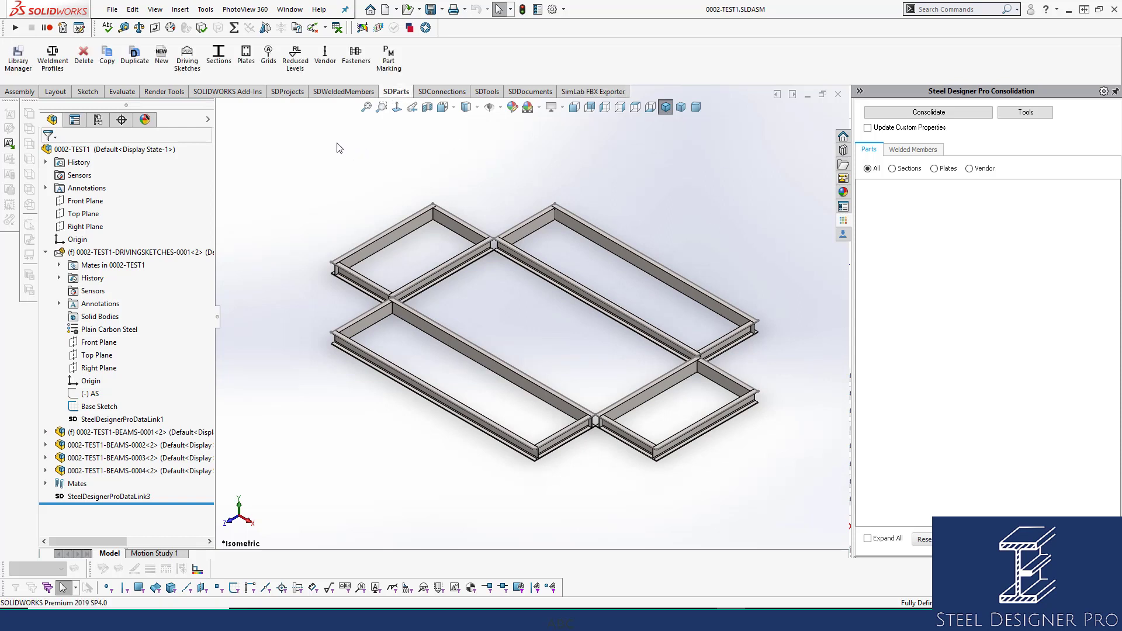
left_click(246, 56)
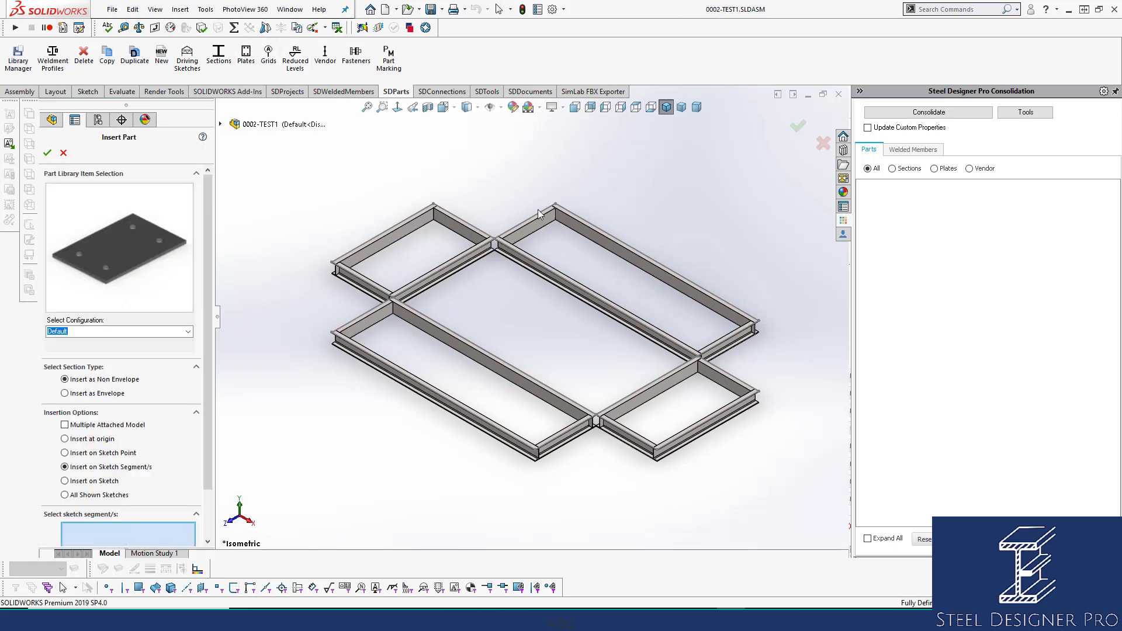
left_click(141, 253)
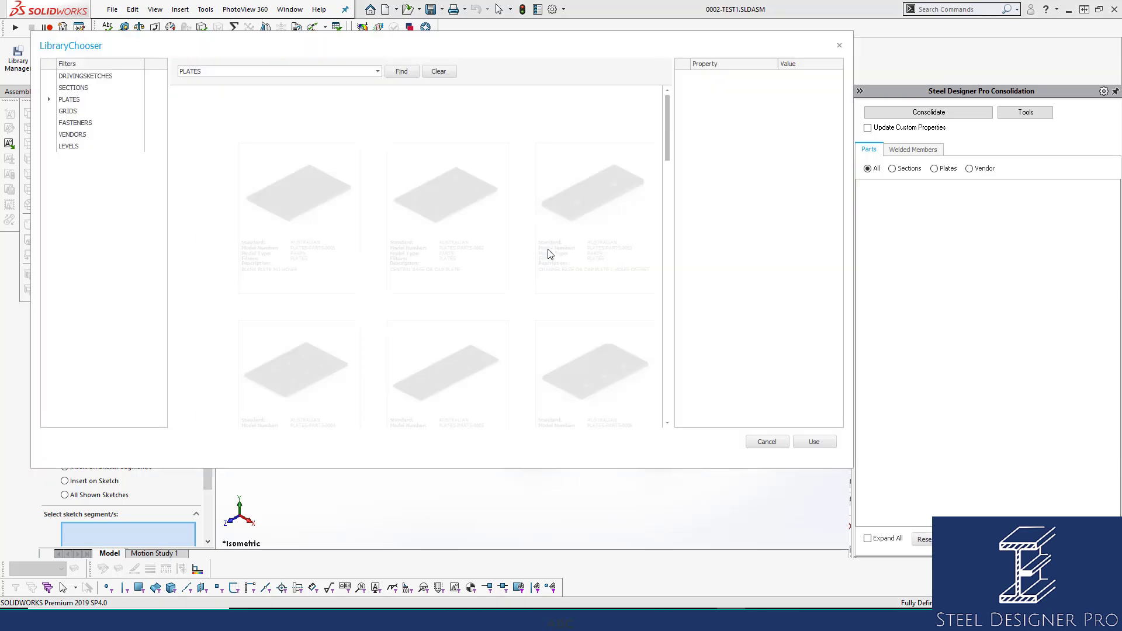
left_click(448, 199)
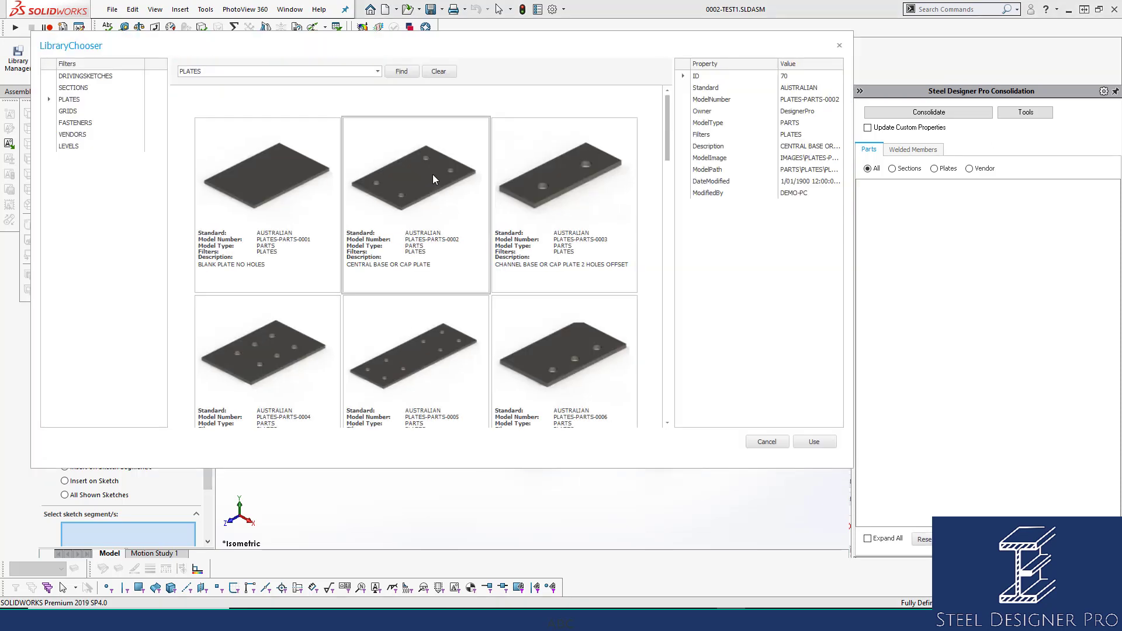
left_click(814, 438)
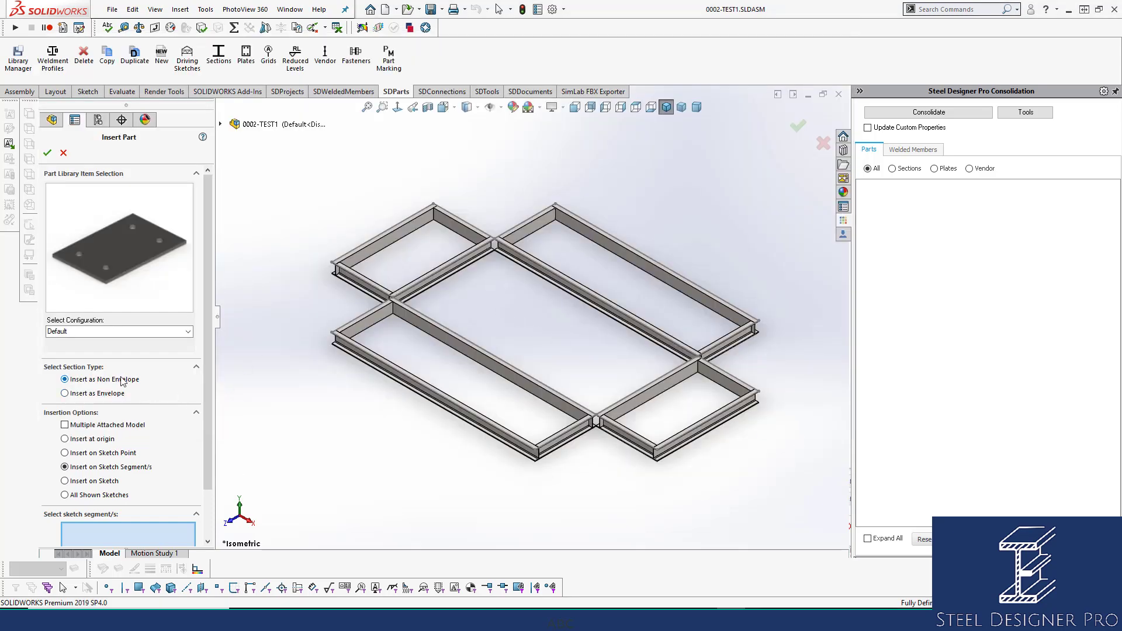
left_click(95, 439)
left_click(47, 153)
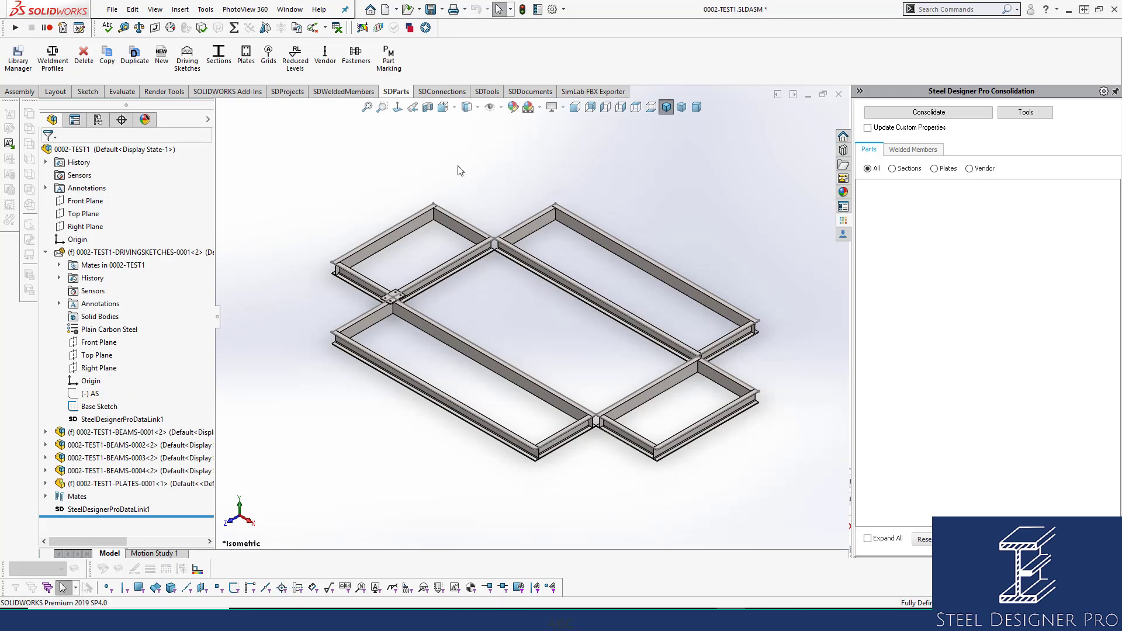
Float the inserted plate and move it off the beam junction into the empty space beside the frame.
scroll(408, 281, "down", 5)
right_click(433, 293)
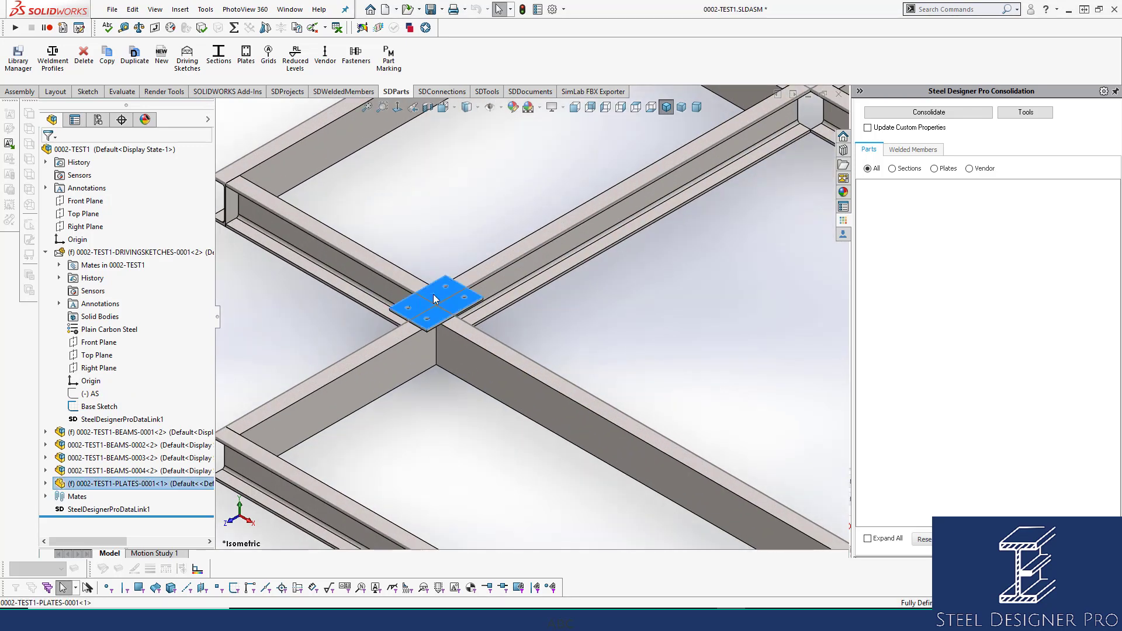
left_click(475, 381)
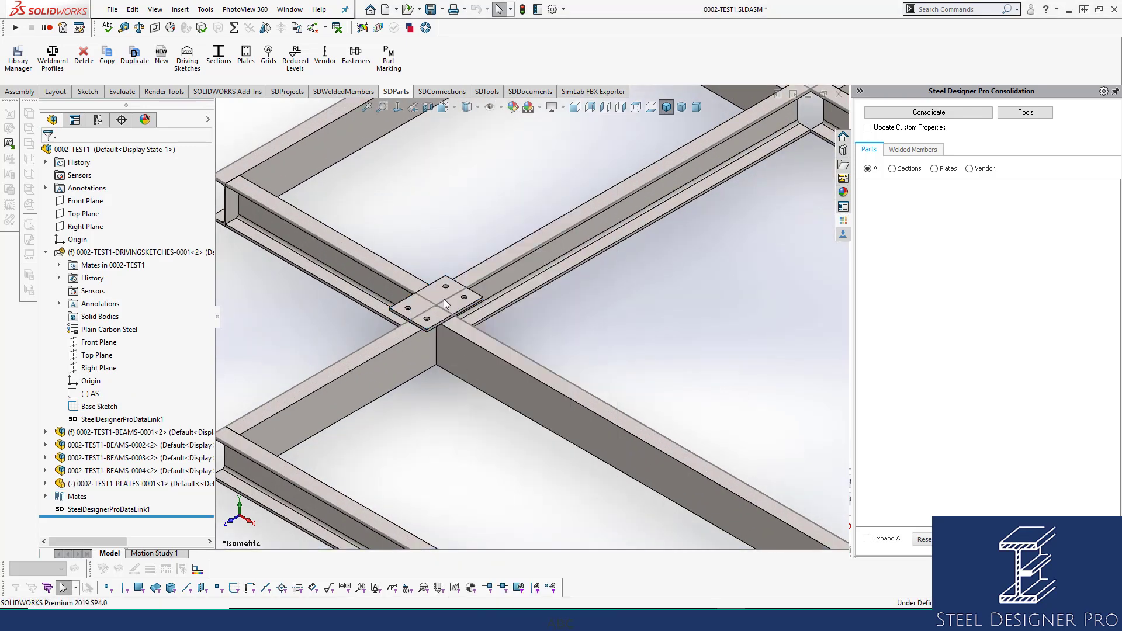
scroll(444, 299, "up", 3)
left_click_drag(469, 302, 295, 319)
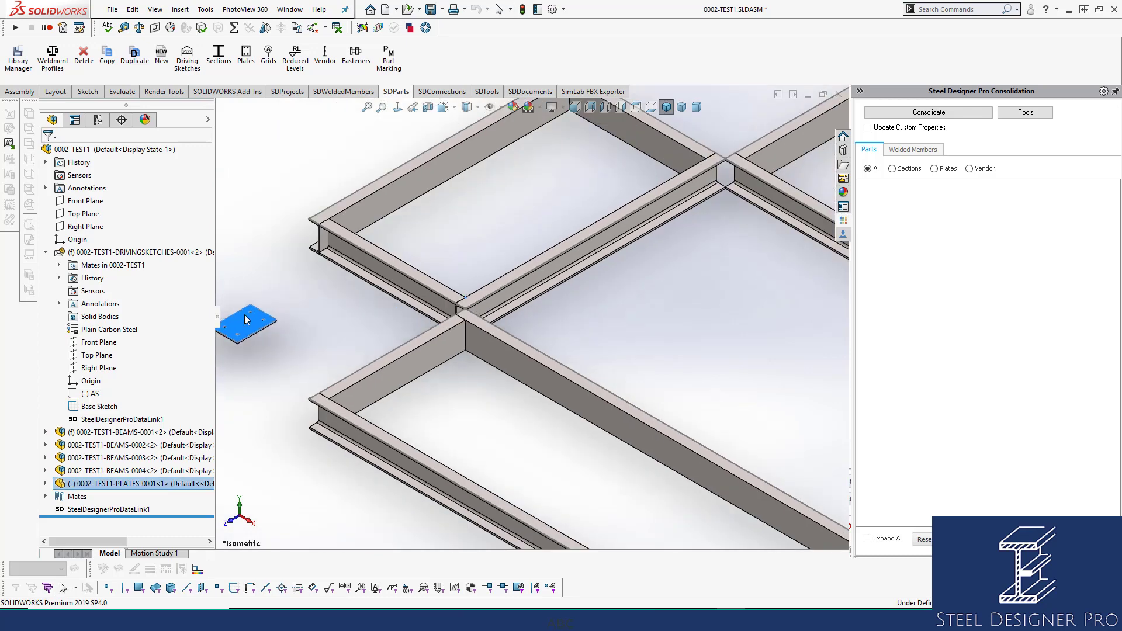
Fix the plate in its new position beside the frame and save the assembly.
right_click(134, 484)
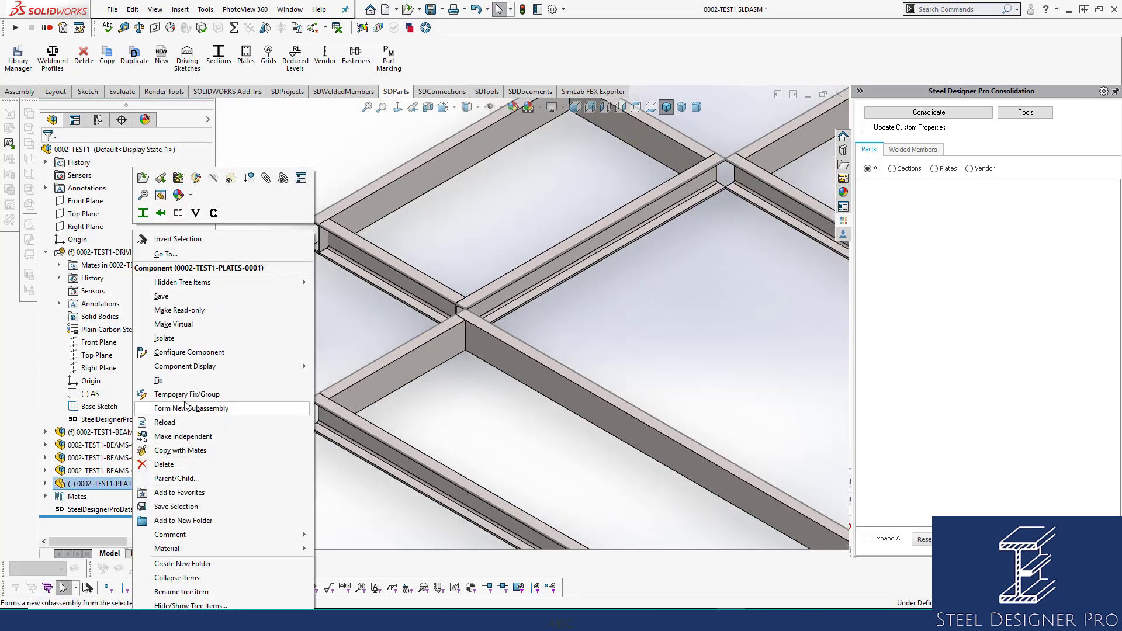
left_click(549, 392)
left_click(531, 409)
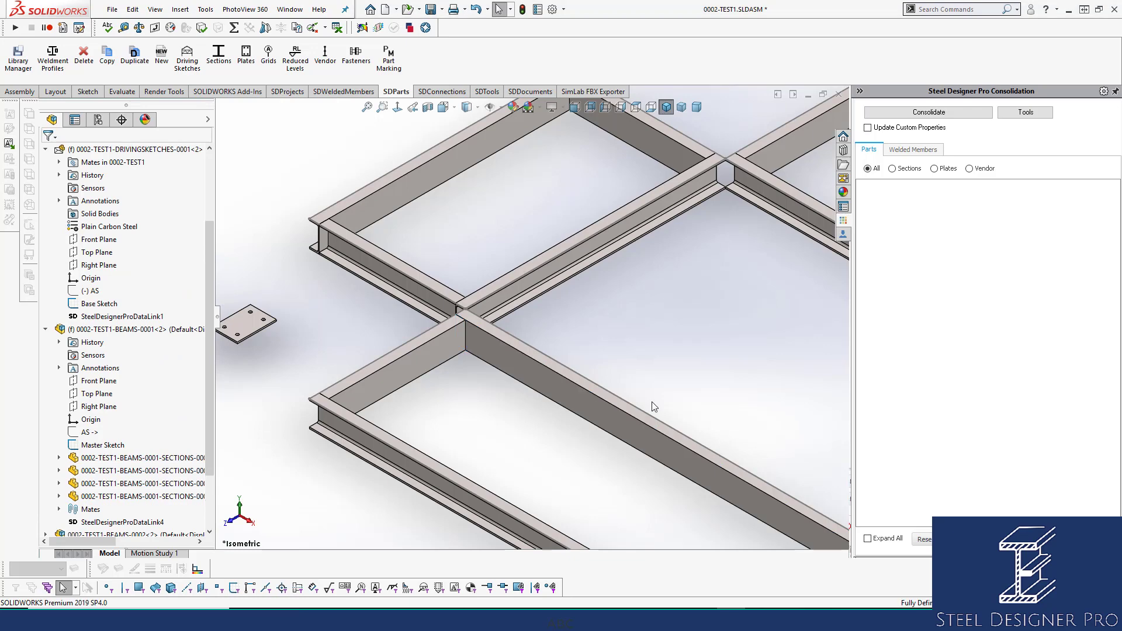
scroll(654, 407, "up", 5)
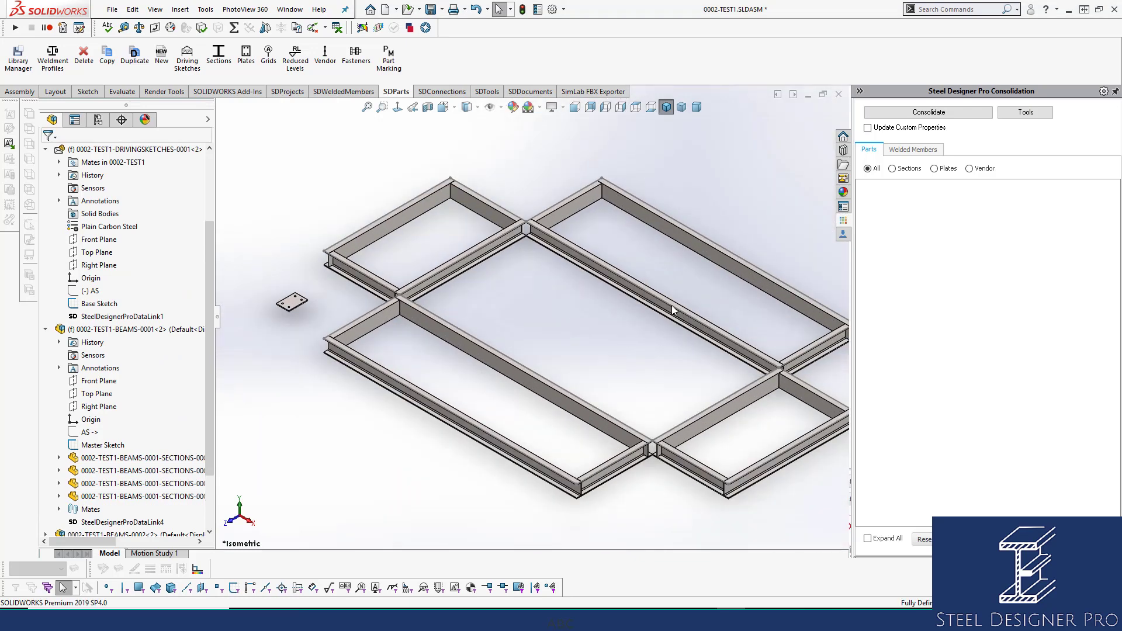
key("ctrl+s")
Start inserting fasteners and select the plate's upper and lower faces as the face selections.
left_click(357, 59)
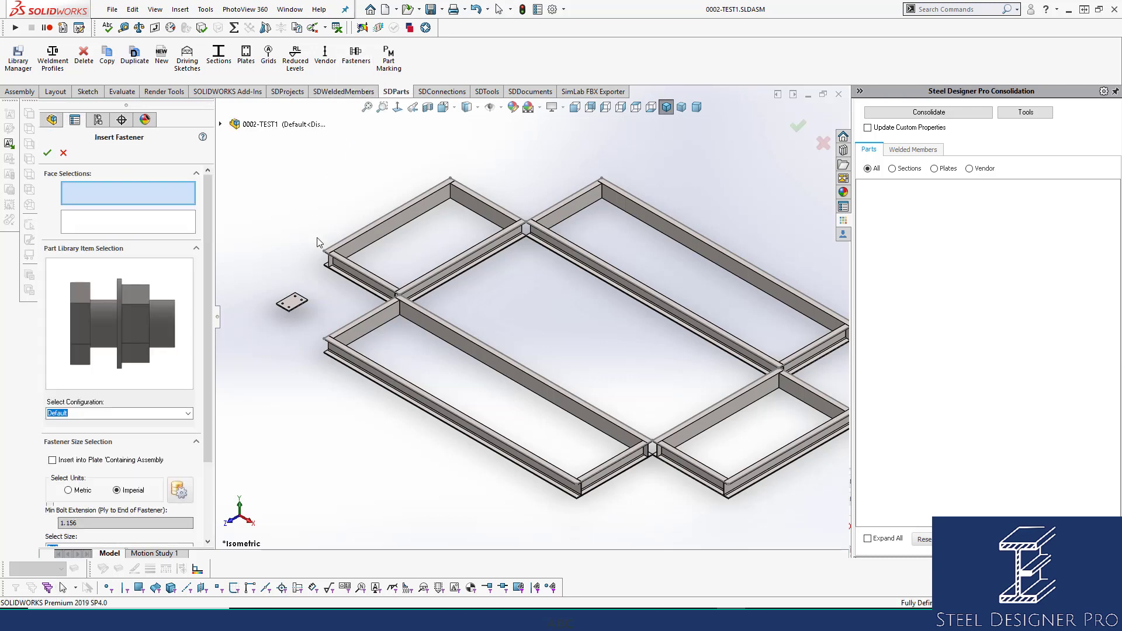
scroll(316, 307, "down", 5)
scroll(335, 311, "down", 5)
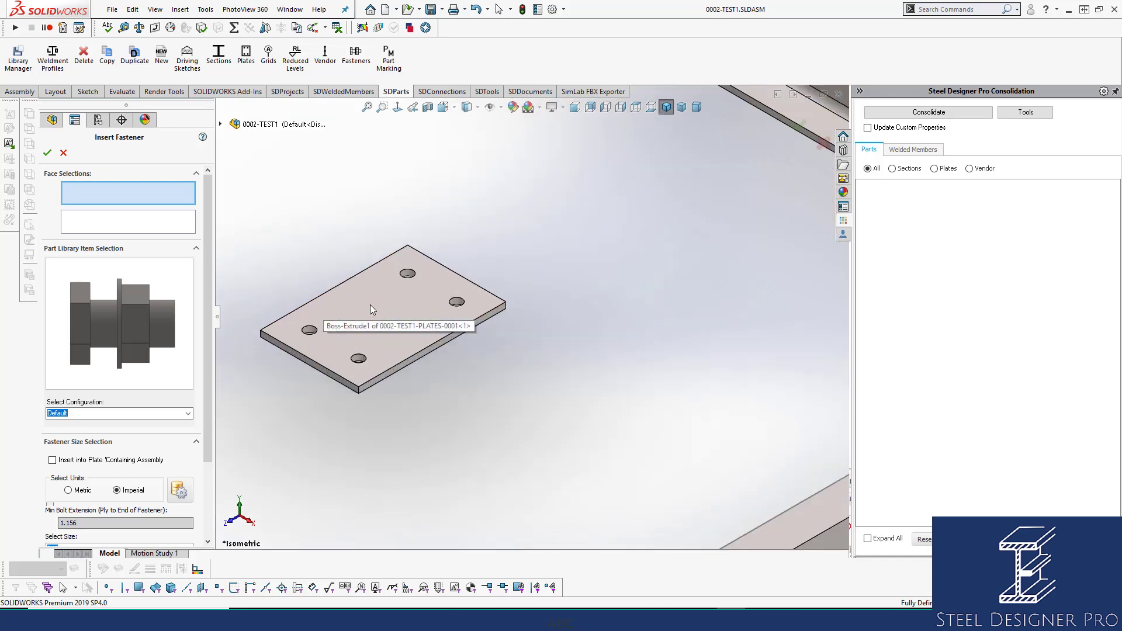
left_click(396, 335)
middle_click_drag(395, 335, 388, 293)
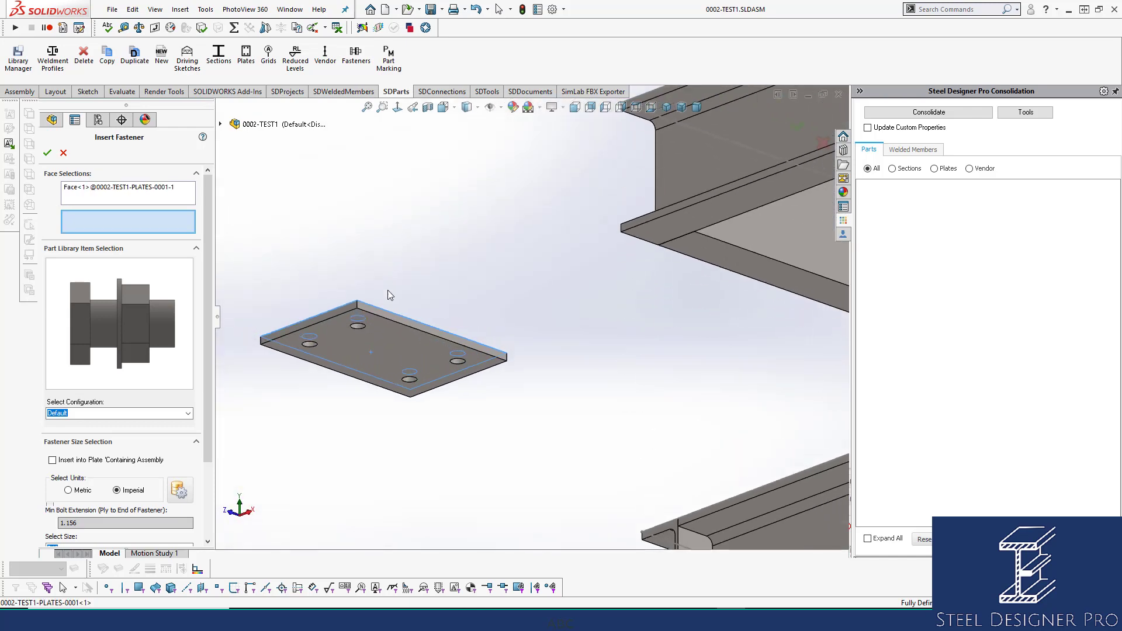
left_click(384, 337)
Insert STRUCTURAL library fasteners through the plate's holes, metric size M20, grade 8.8s, GALVANISED treatment.
left_click(157, 316)
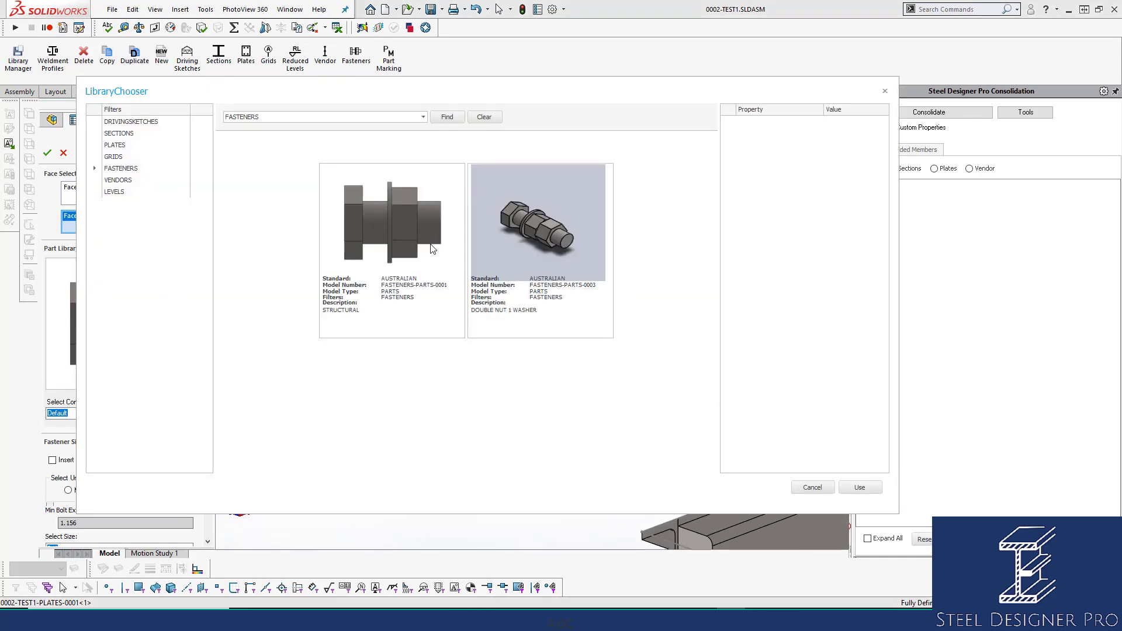
left_click(860, 488)
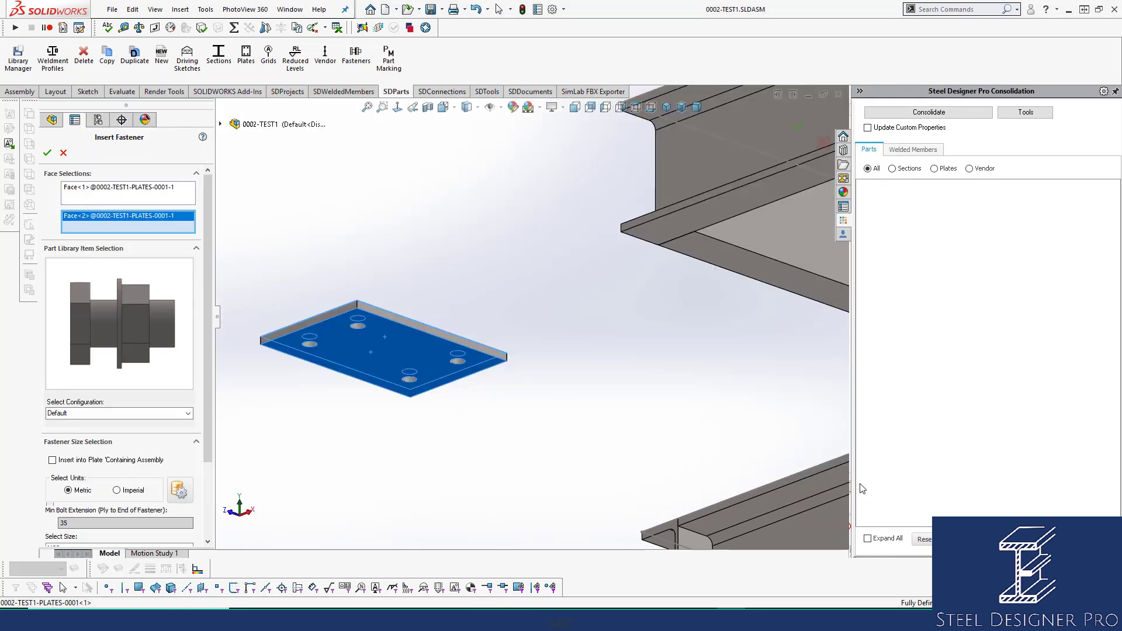
scroll(206, 310, "down", 3)
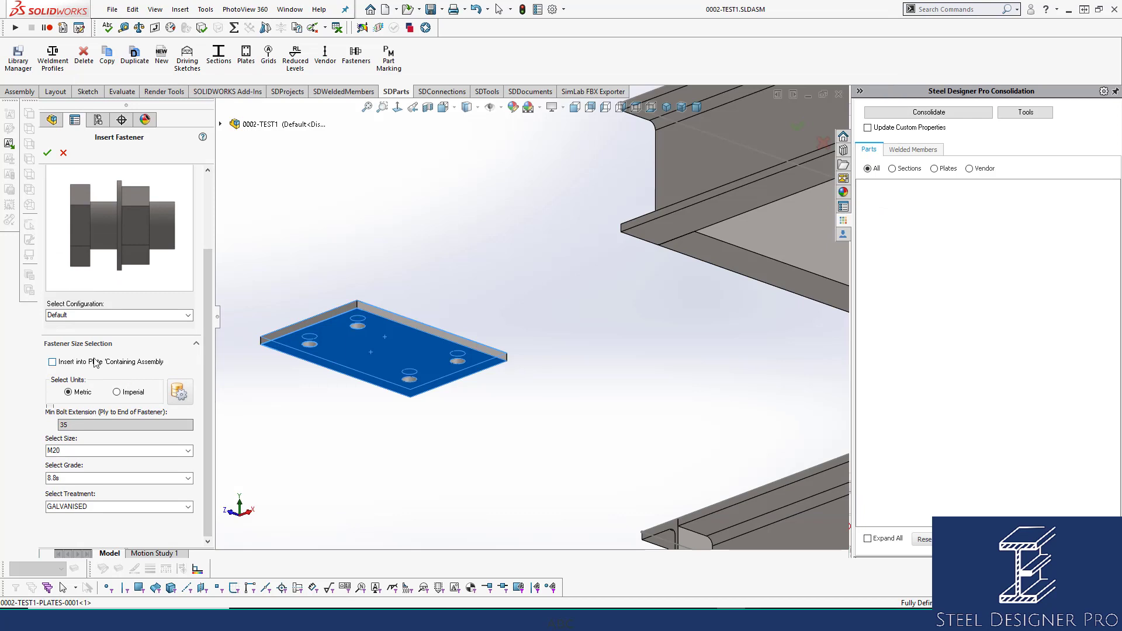
left_click(48, 152)
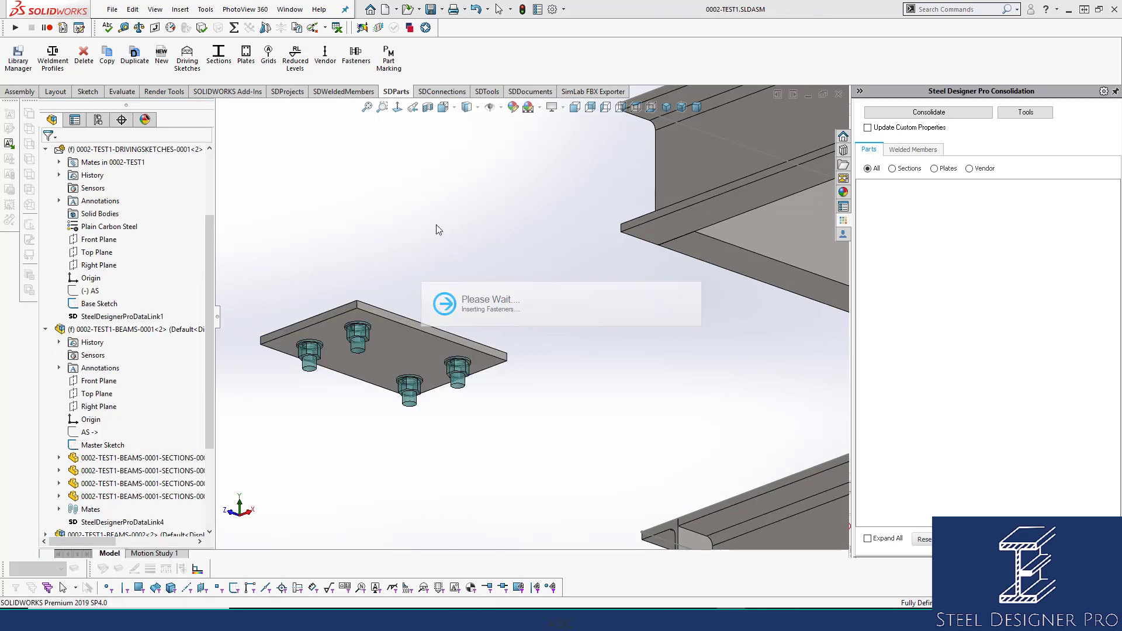
Collapse all items in the assembly's feature tree and show the whole frame in isometric view.
right_click(133, 332)
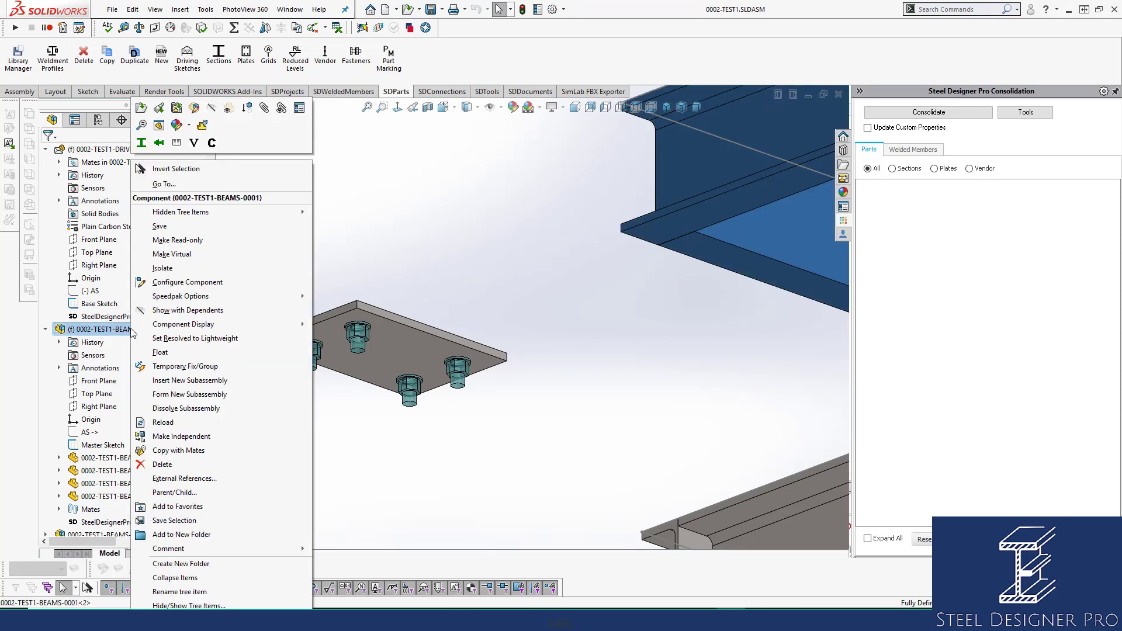
left_click(160, 573)
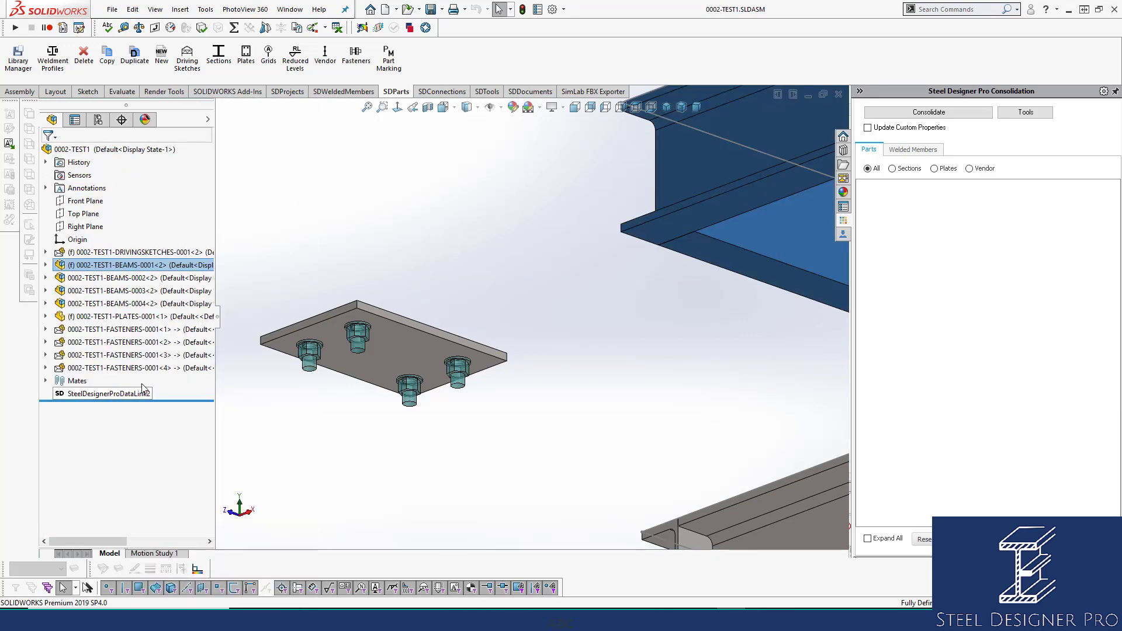
left_click(604, 187)
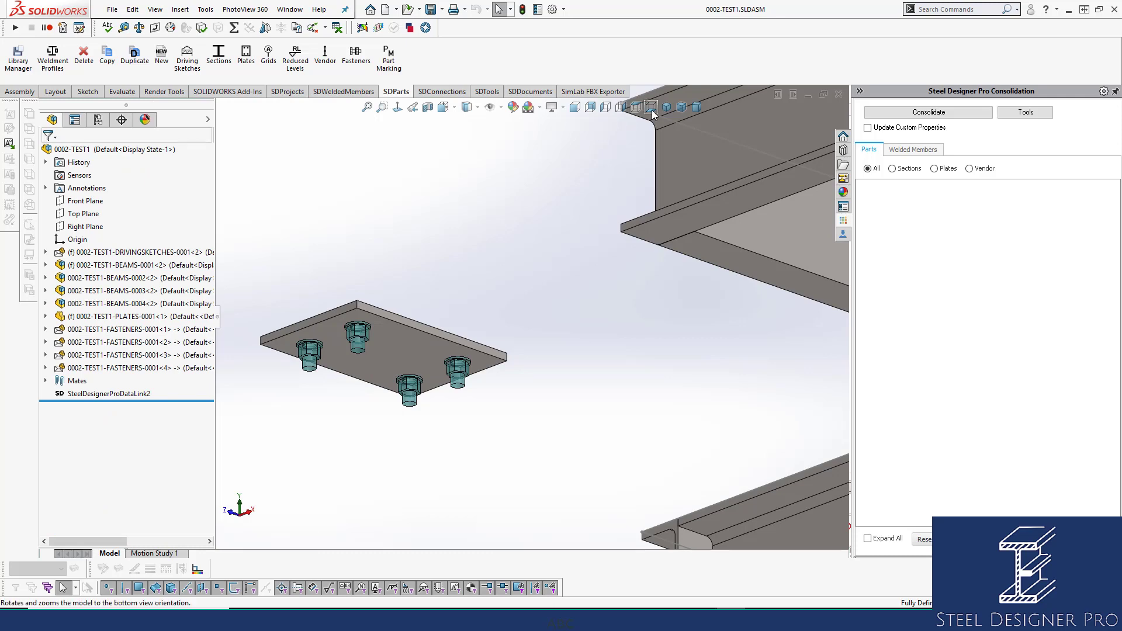
left_click(666, 107)
scroll(498, 272, "down", 2)
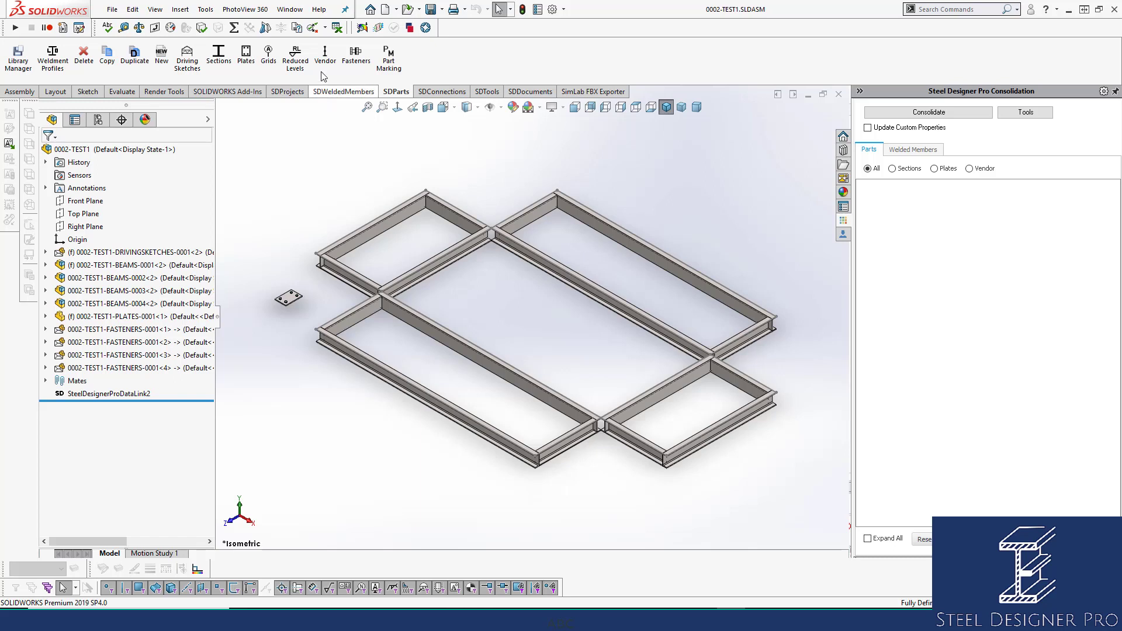
Insert the TOP MOUNTED STANCHION (VENDORS-PARTS-0001) from the vendors library at the assembly origin.
left_click(324, 54)
left_click(171, 241)
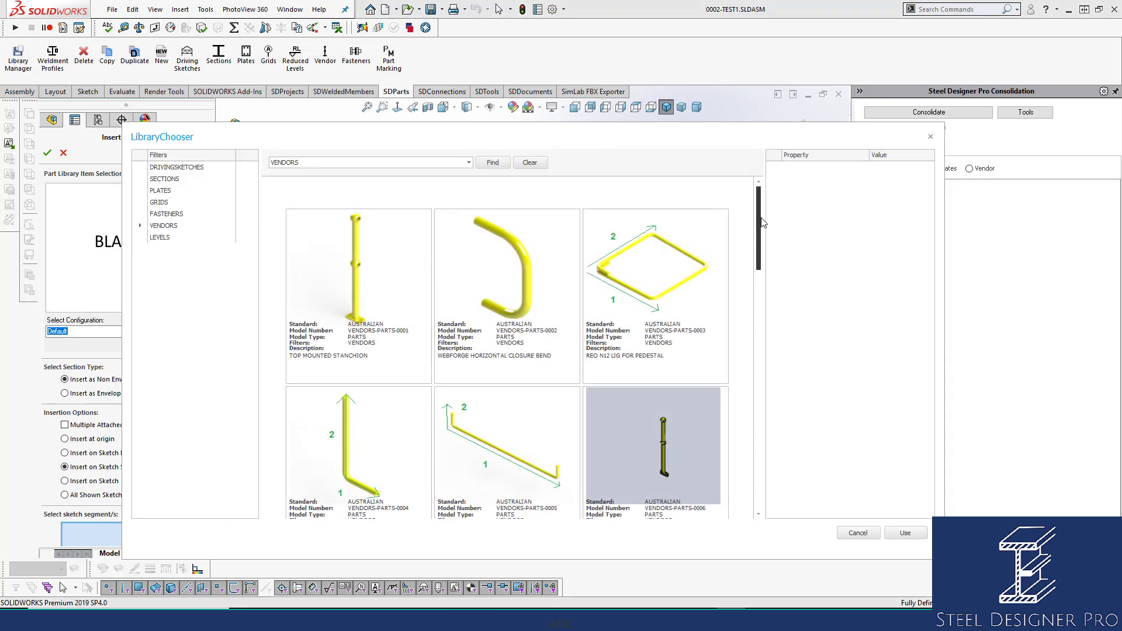
mouse_move(761, 225)
left_mouse_down()
mouse_move(760, 460)
mouse_move(770, 210)
left_mouse_up()
left_click(360, 289)
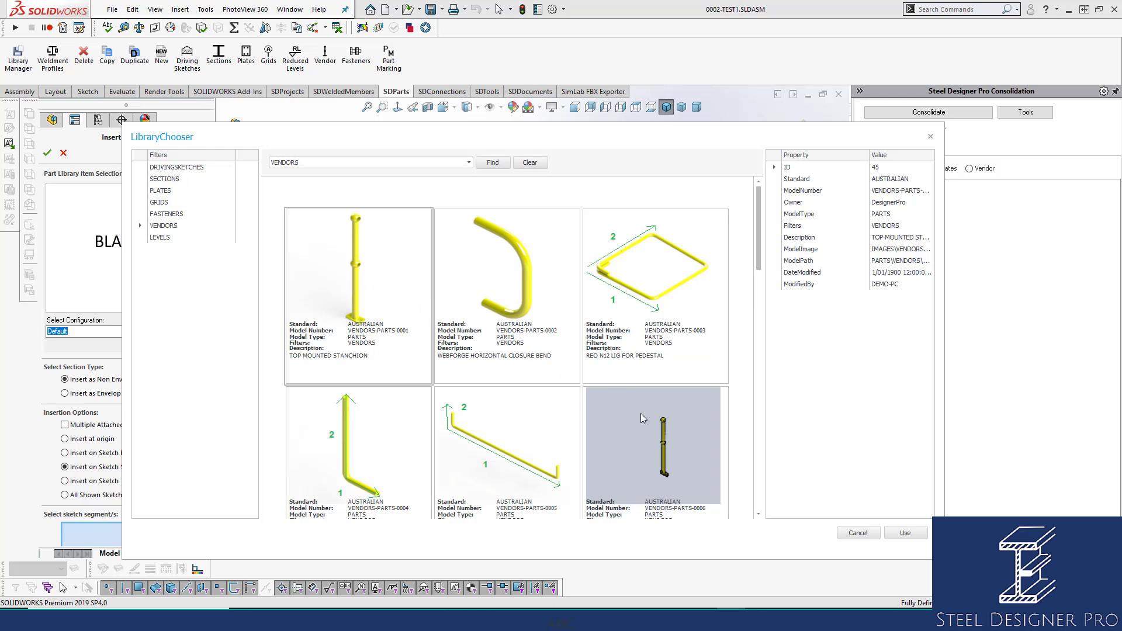
left_click(904, 533)
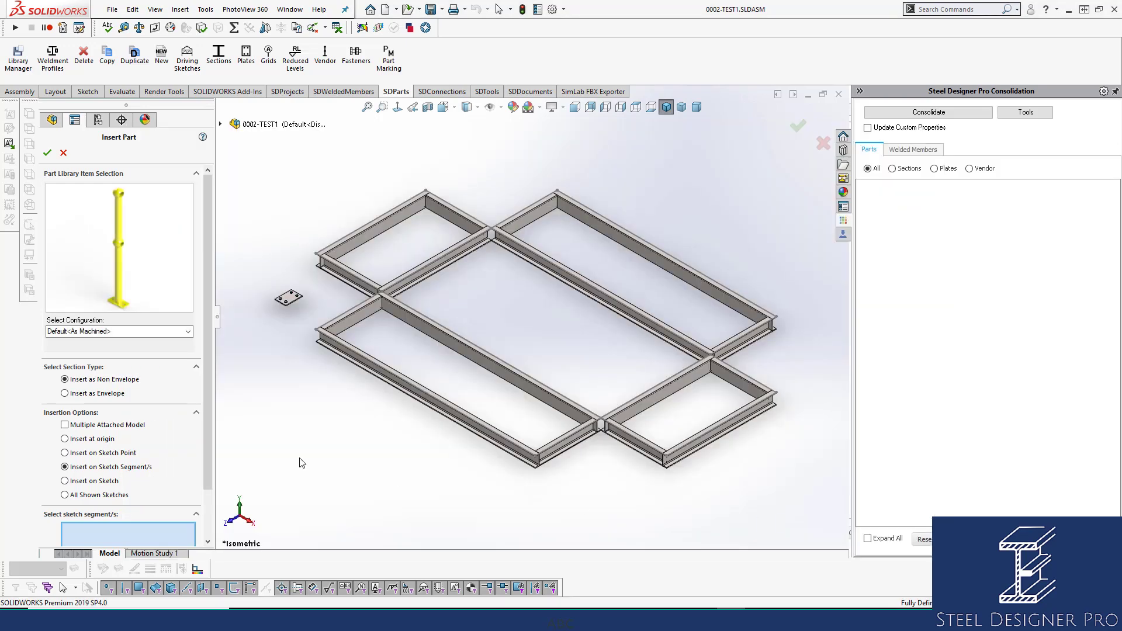
left_click(104, 440)
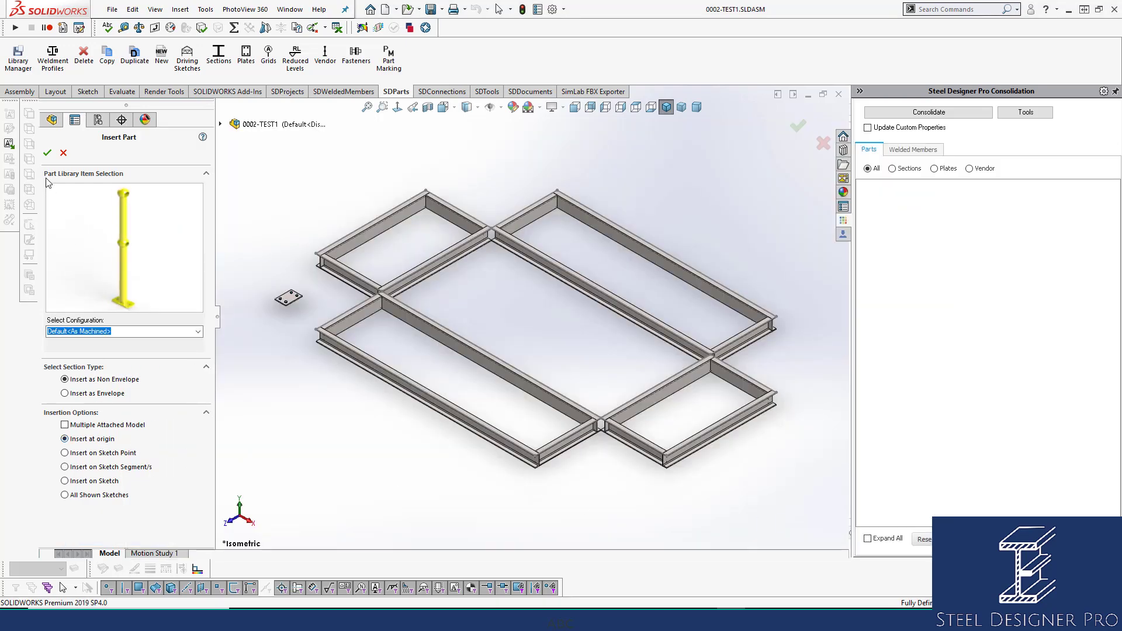
left_click(48, 153)
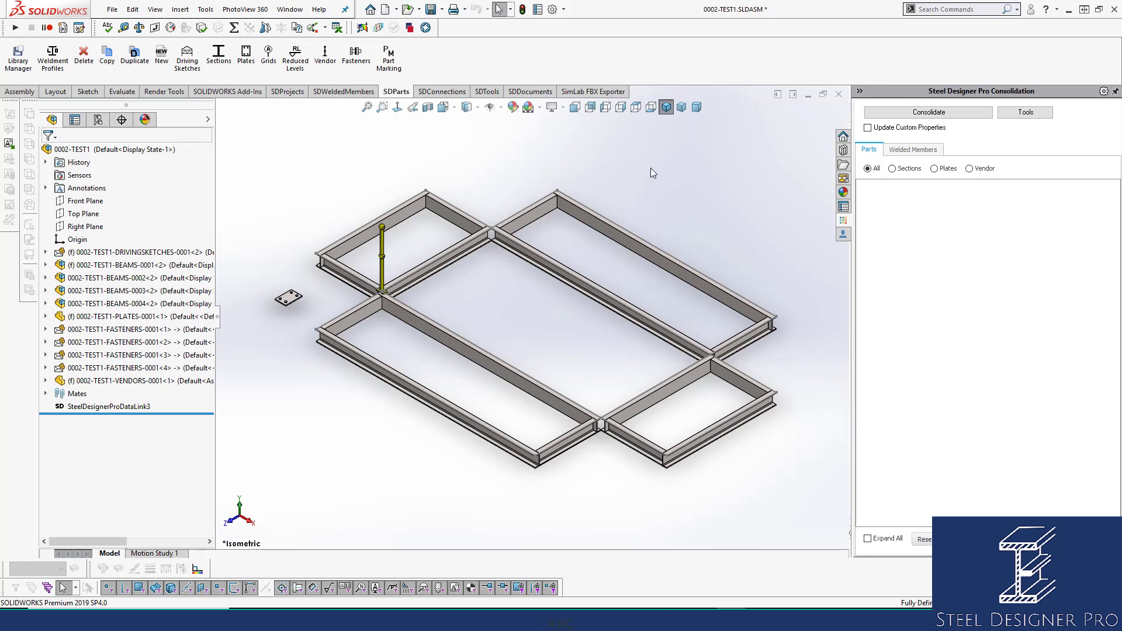
Examine the component data of the long outer beam on the far side of the frame, then hide the data table.
left_click(485, 91)
left_click(580, 217)
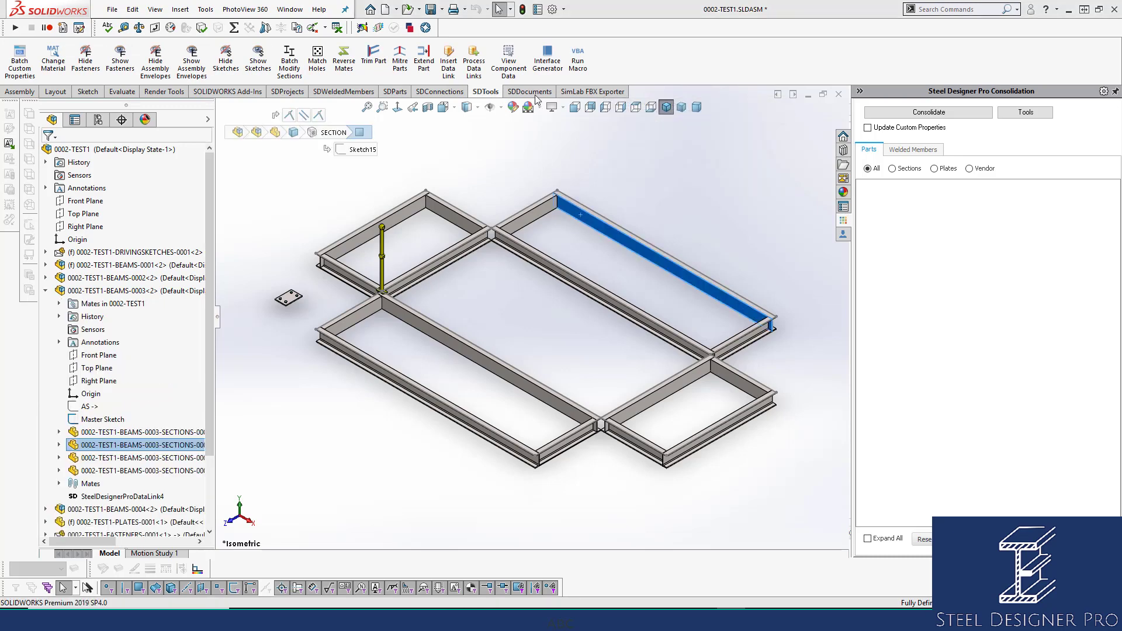
left_click(508, 60)
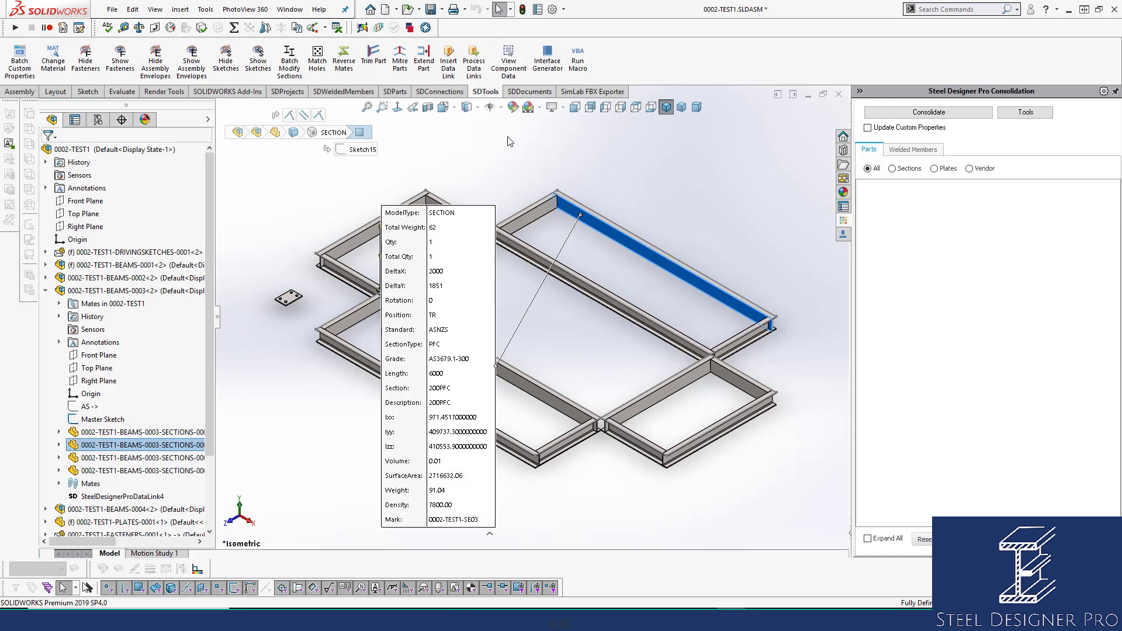
left_click_drag(451, 266, 452, 187)
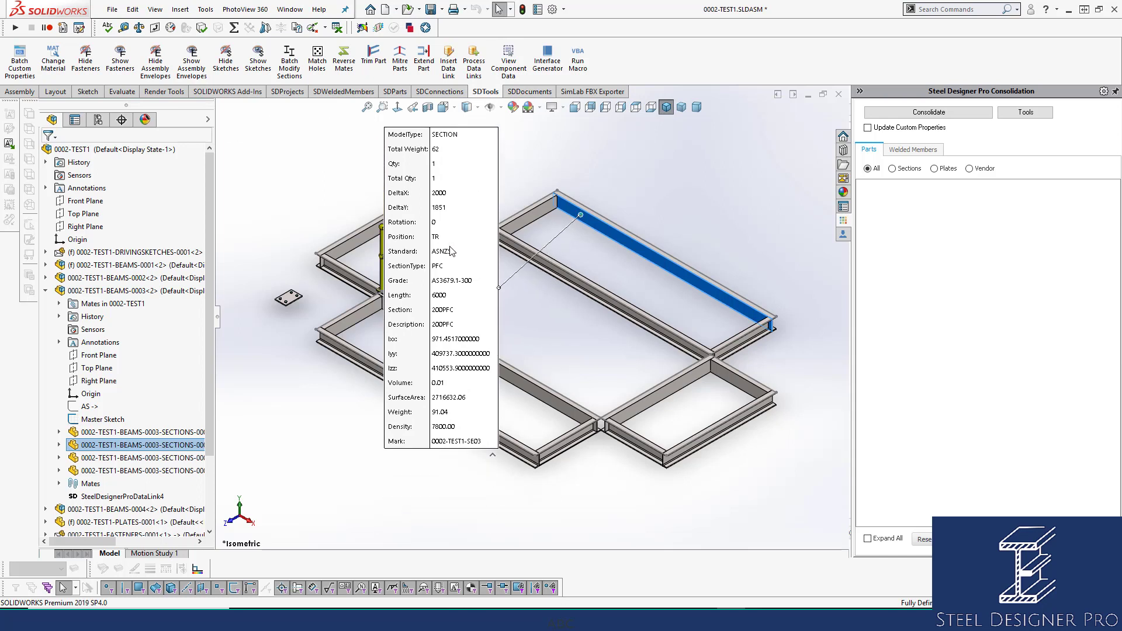
left_click(509, 72)
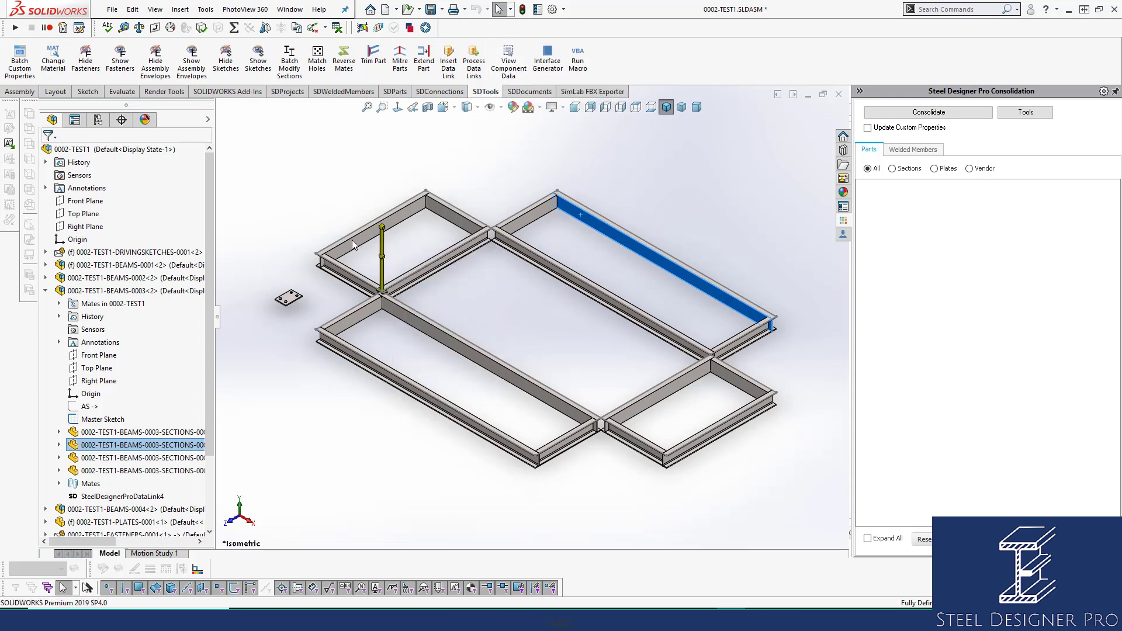
Examine the component data of the loose plate beside the frame, shifting the data table closer to the plate, and hide it.
scroll(239, 286, "up", 3)
left_click(310, 305)
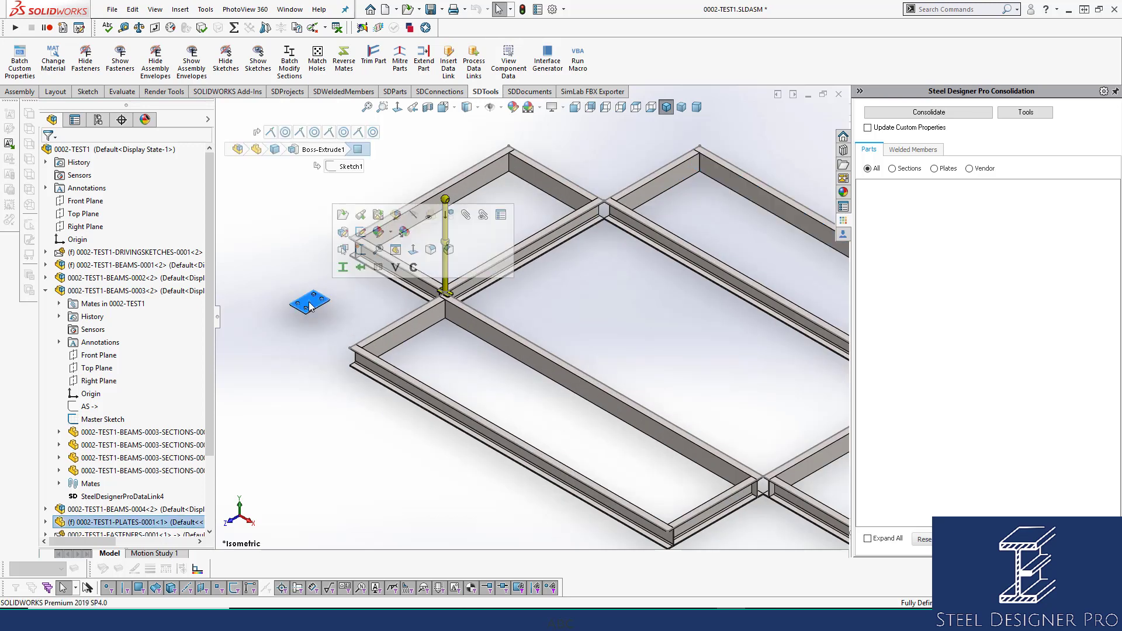
left_click(509, 64)
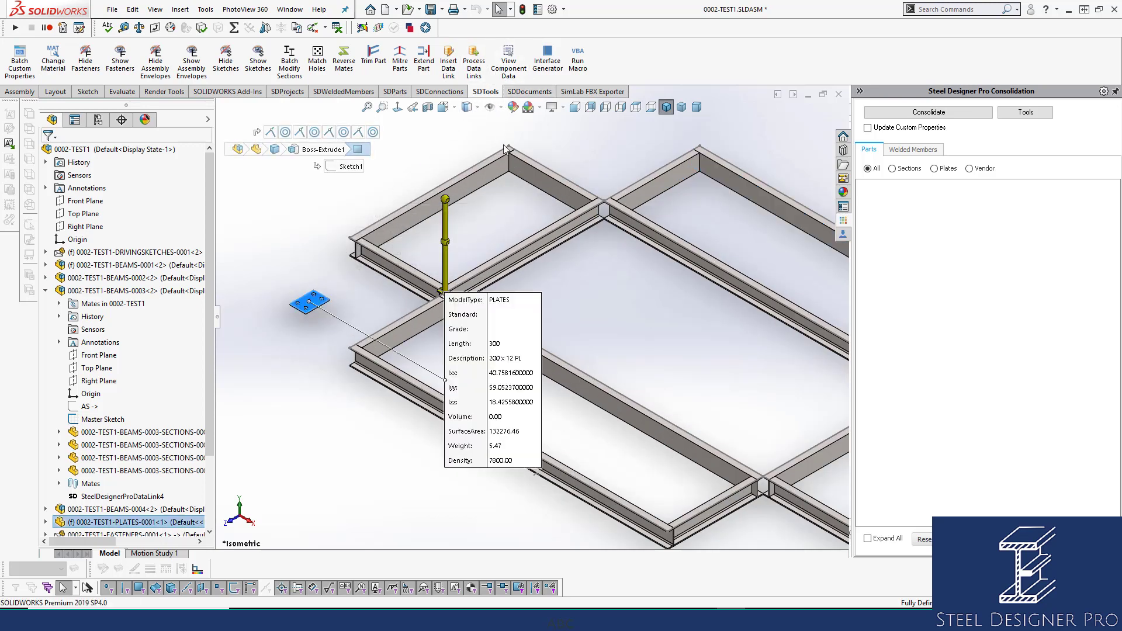
left_click_drag(522, 415, 473, 279)
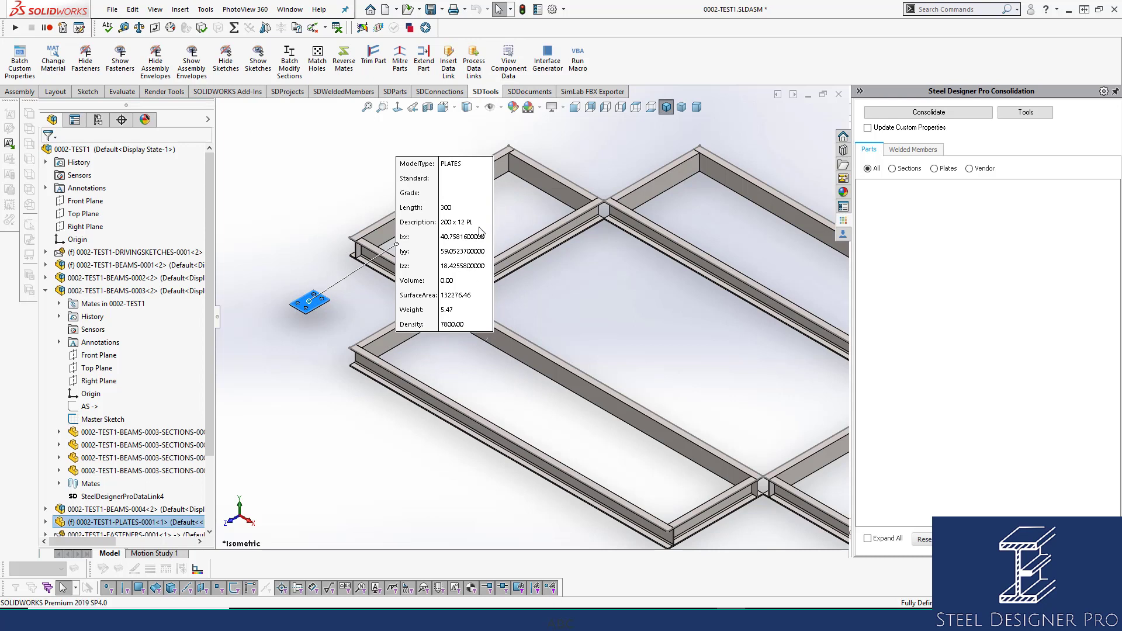
left_click(509, 64)
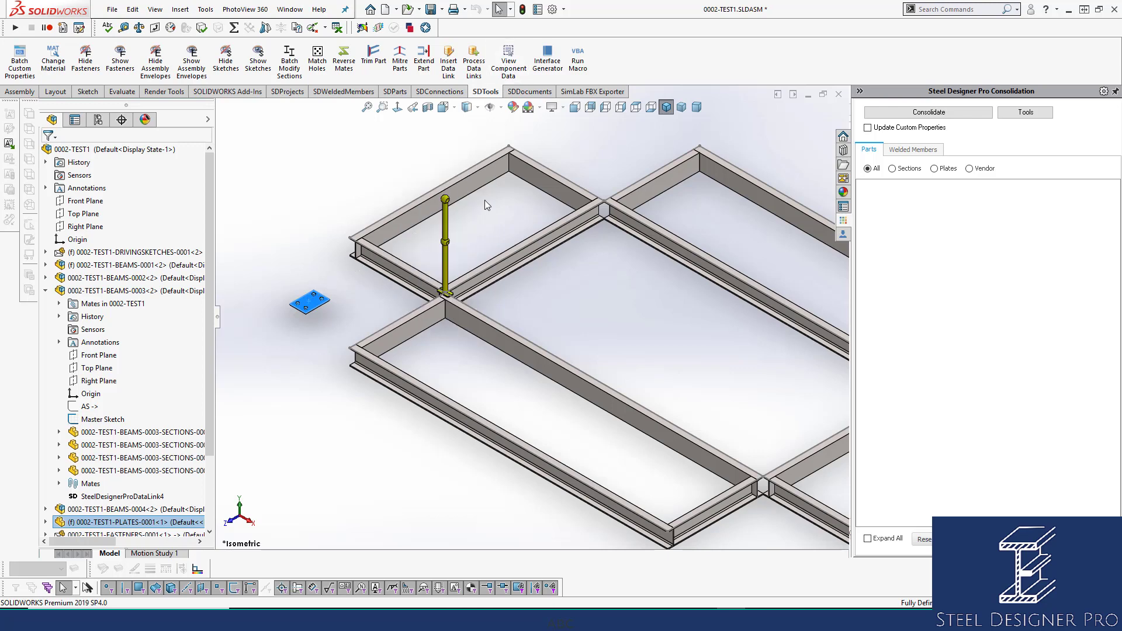
Examine the component data of the stanchion standing on the frame, then hide its data table.
left_click(446, 231)
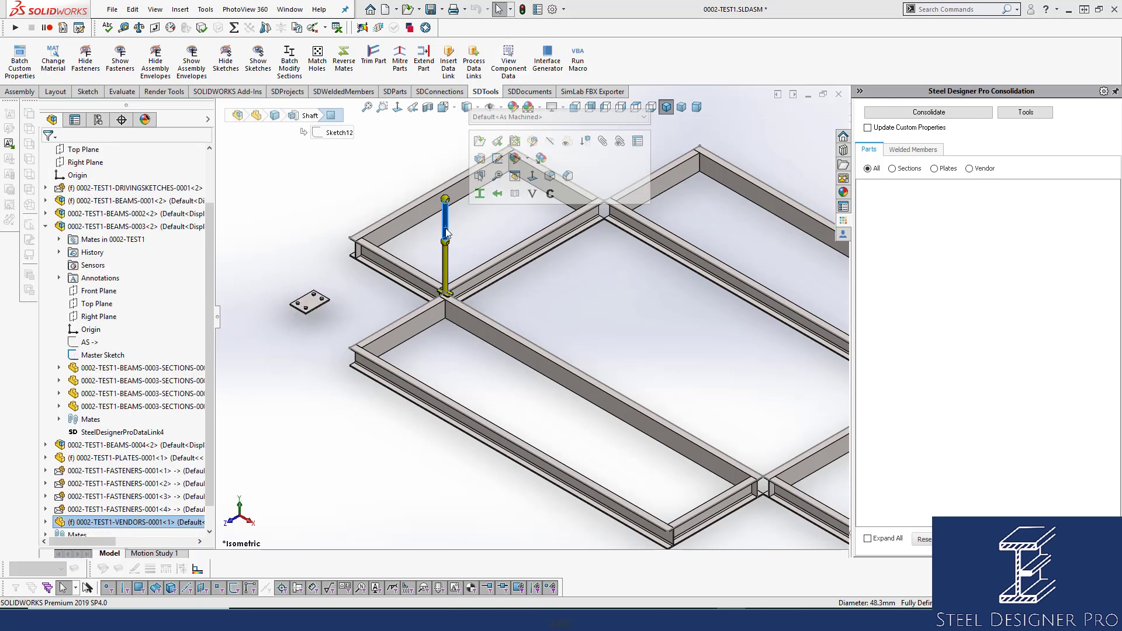
left_click(508, 66)
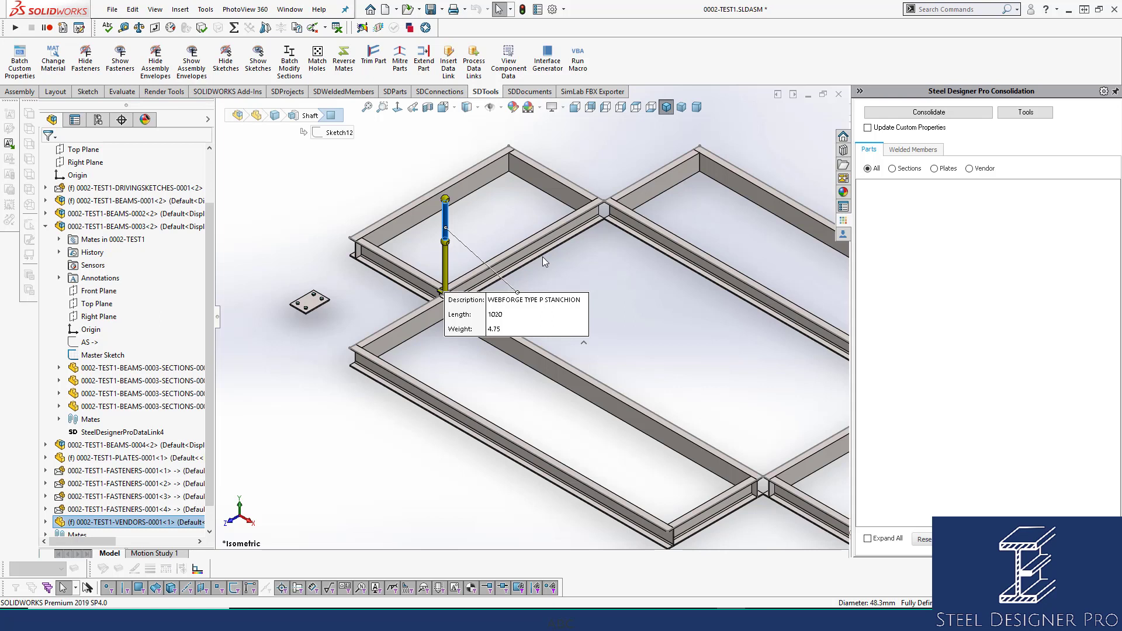
left_click(502, 69)
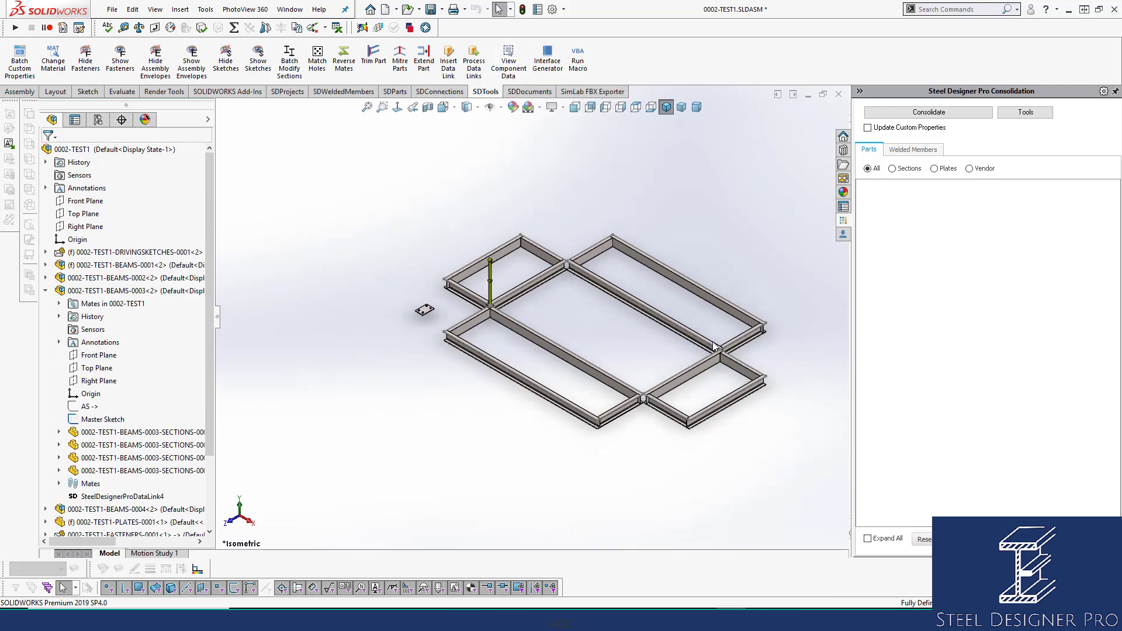
Consolidate the assembly with custom property updating enabled and go through each entry in the resulting parts list.
middle_click_drag(713, 341, 618, 326, "ctrl")
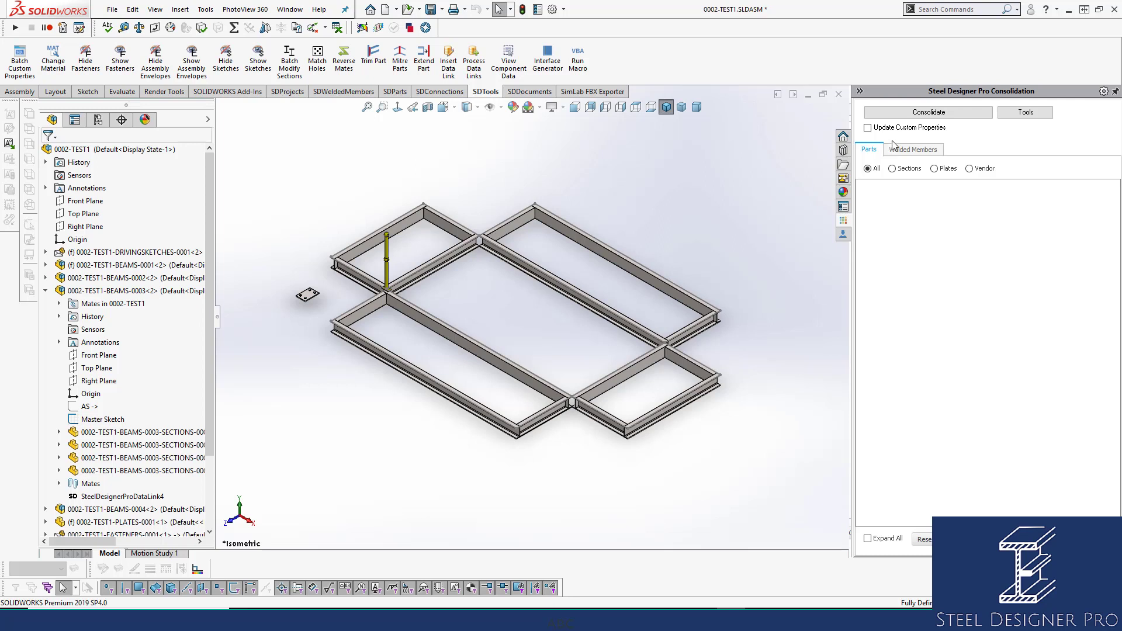
left_click(920, 112)
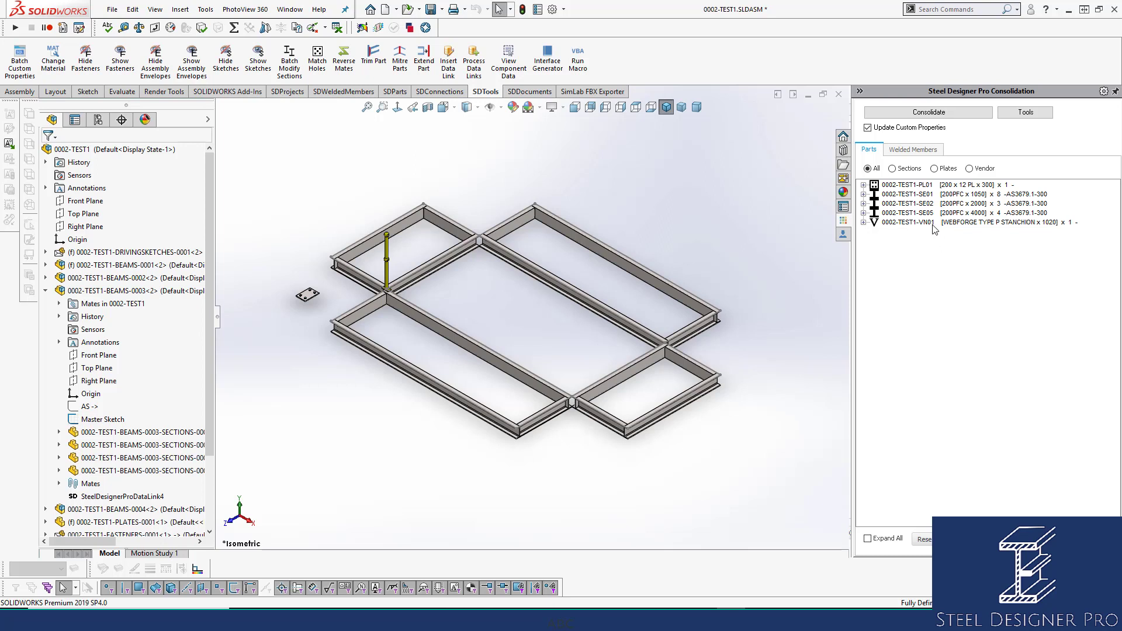
left_click(925, 186)
left_click(925, 196)
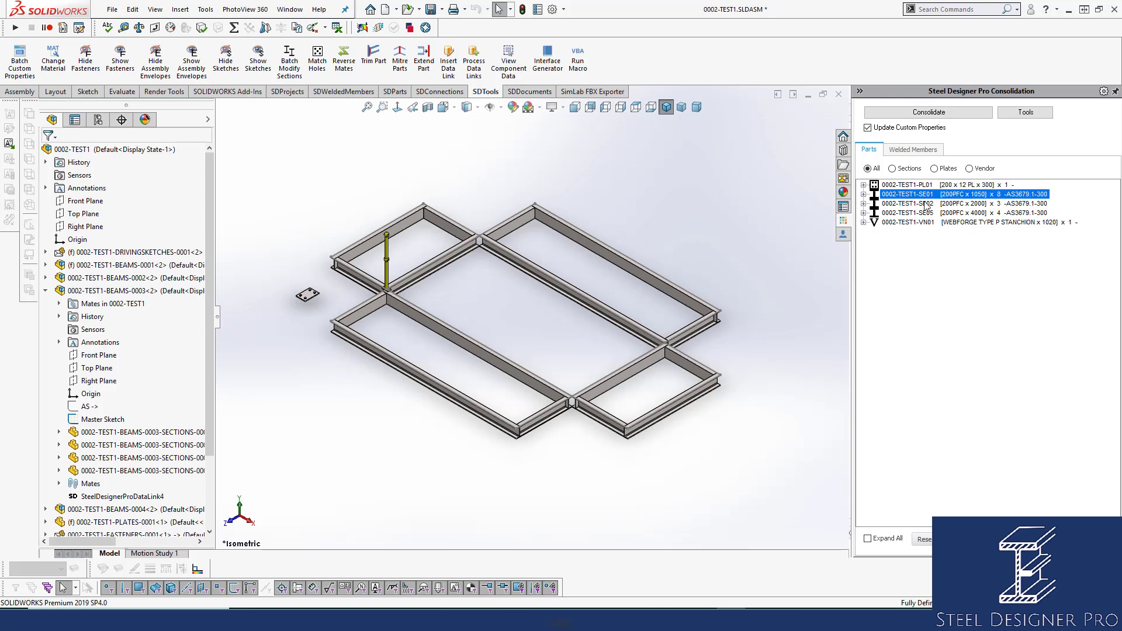
left_click(926, 204)
left_click(927, 213)
left_click(928, 222)
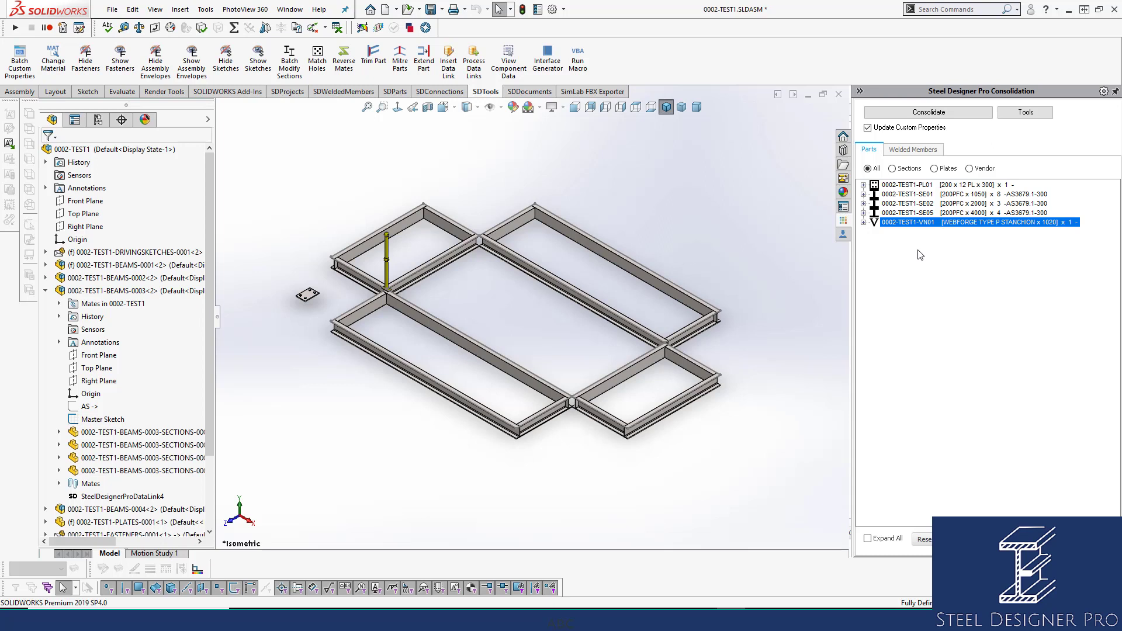
Turn off custom property updating and filter the consolidation list by plates, then vendor parts, then all parts.
left_click(890, 132)
left_click(938, 170)
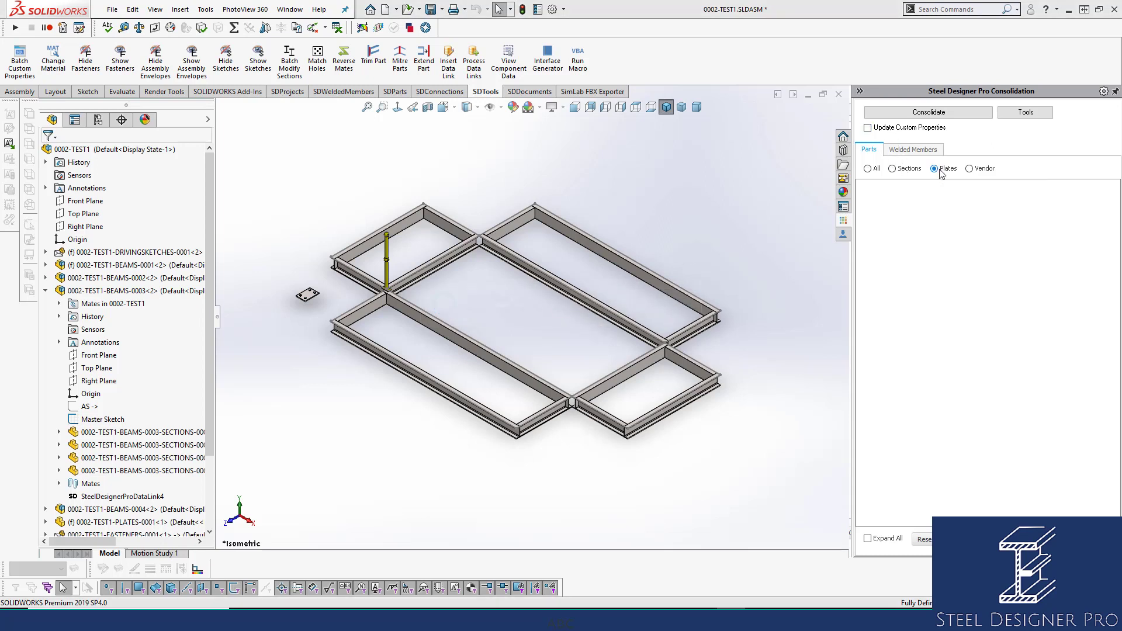
left_click(970, 168)
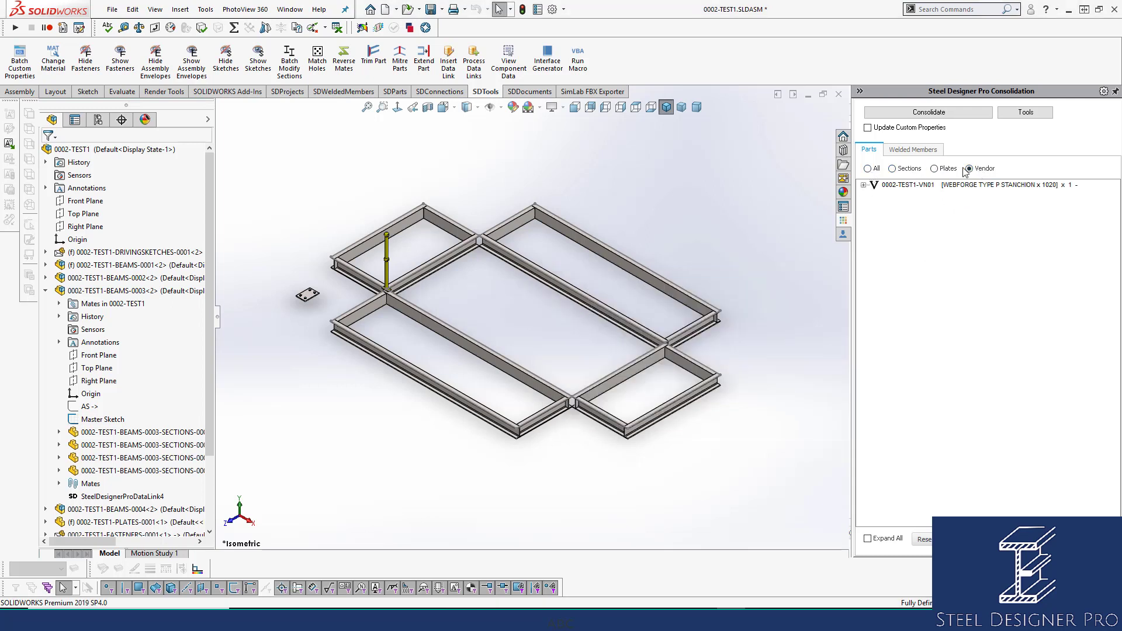
left_click(868, 169)
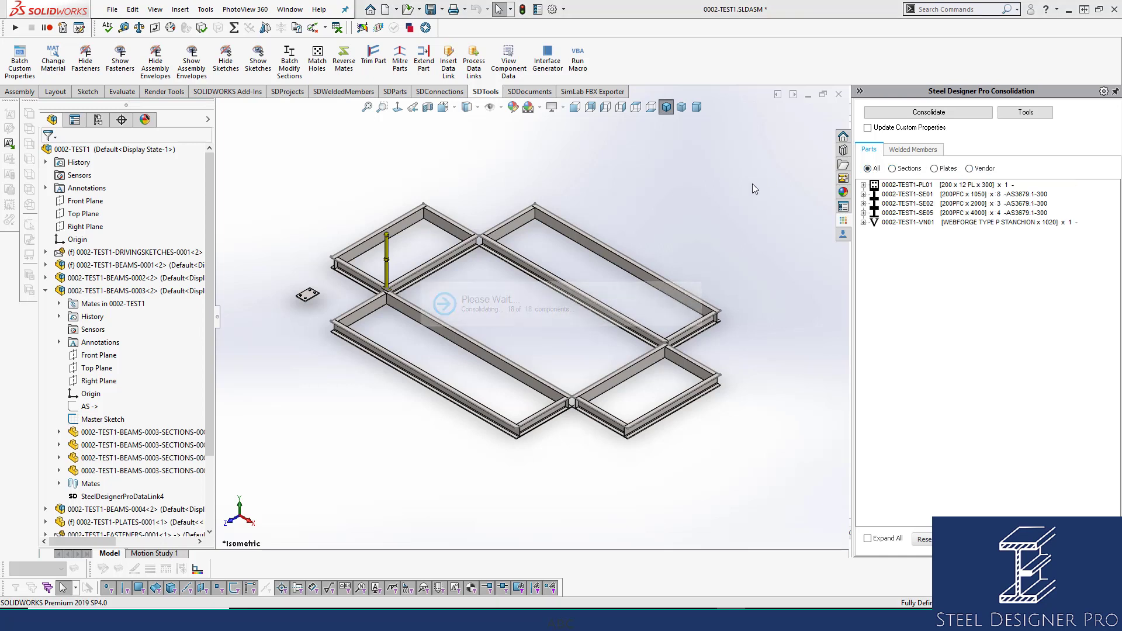
Examine the details of the consolidated plate, PFC section and vendor stanchion entries in the parts list.
mouse_move(923, 212)
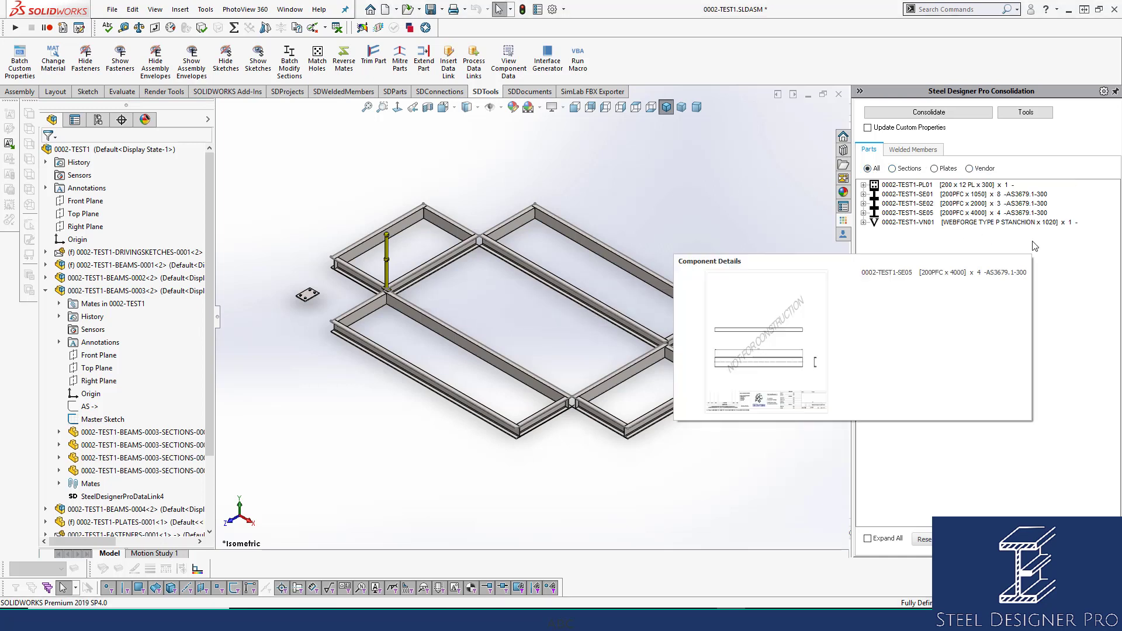
left_click(964, 186)
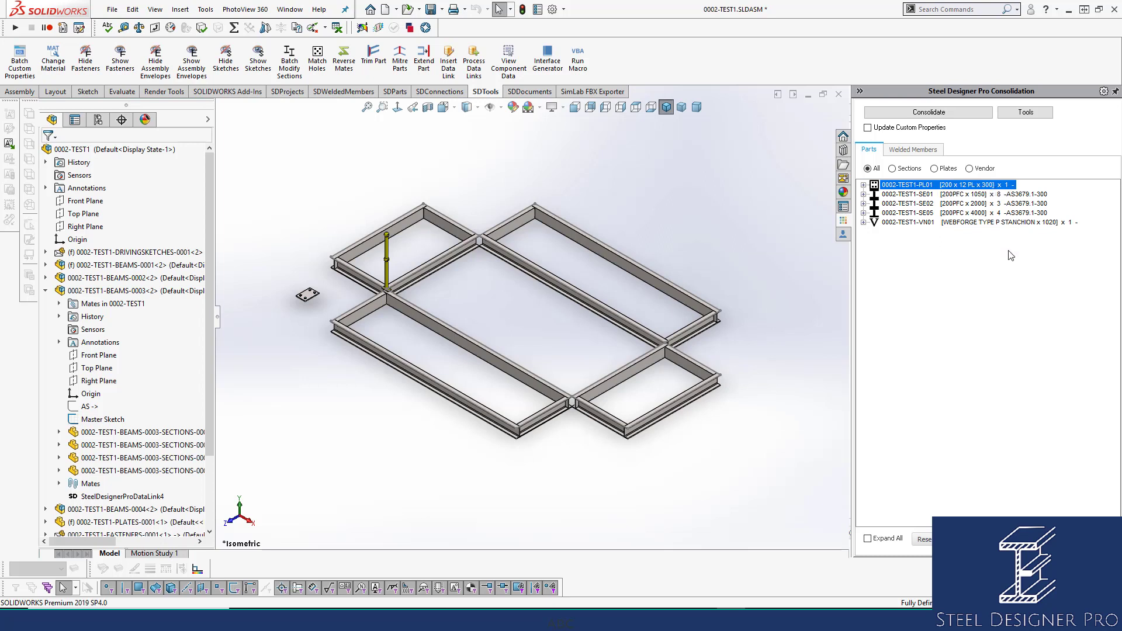
left_click(1007, 198)
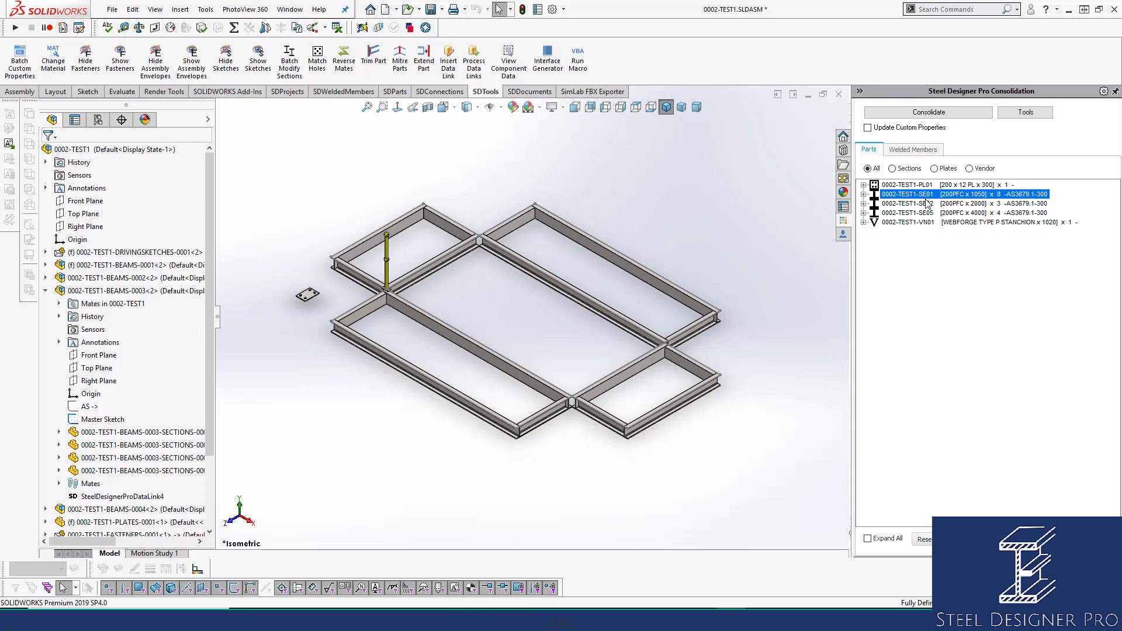
left_click(996, 207)
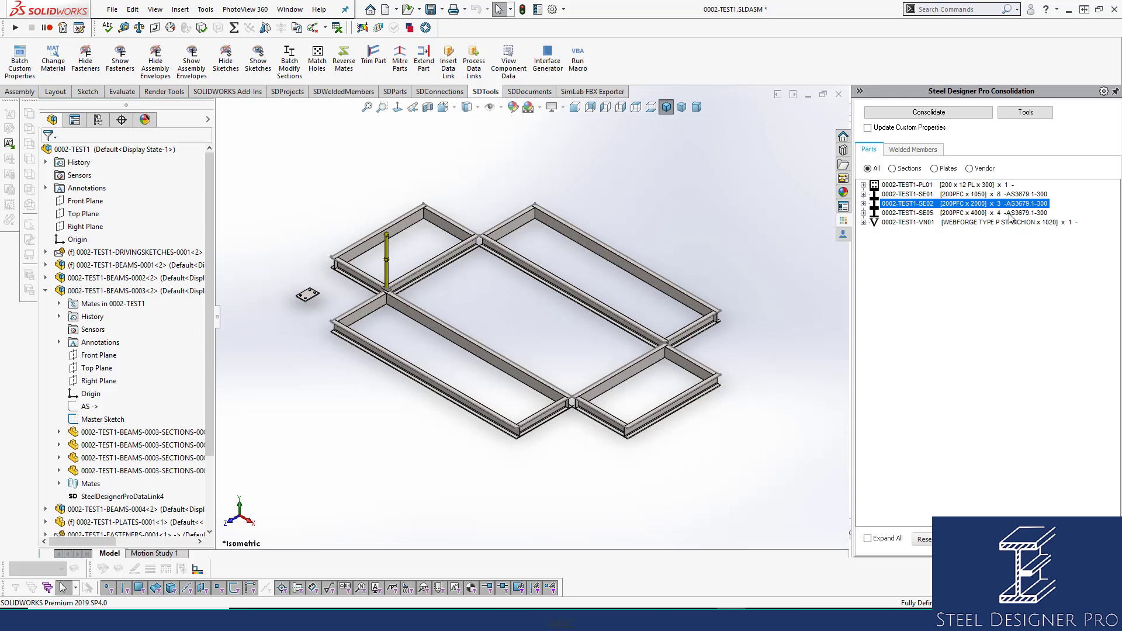
left_click(1033, 196)
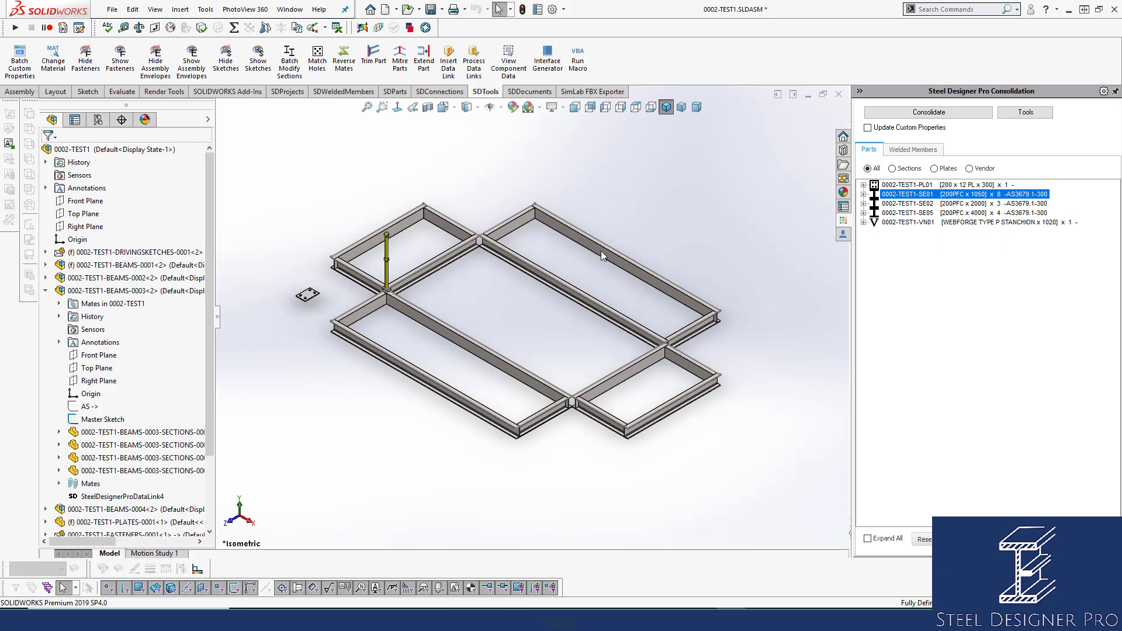
left_click(987, 224)
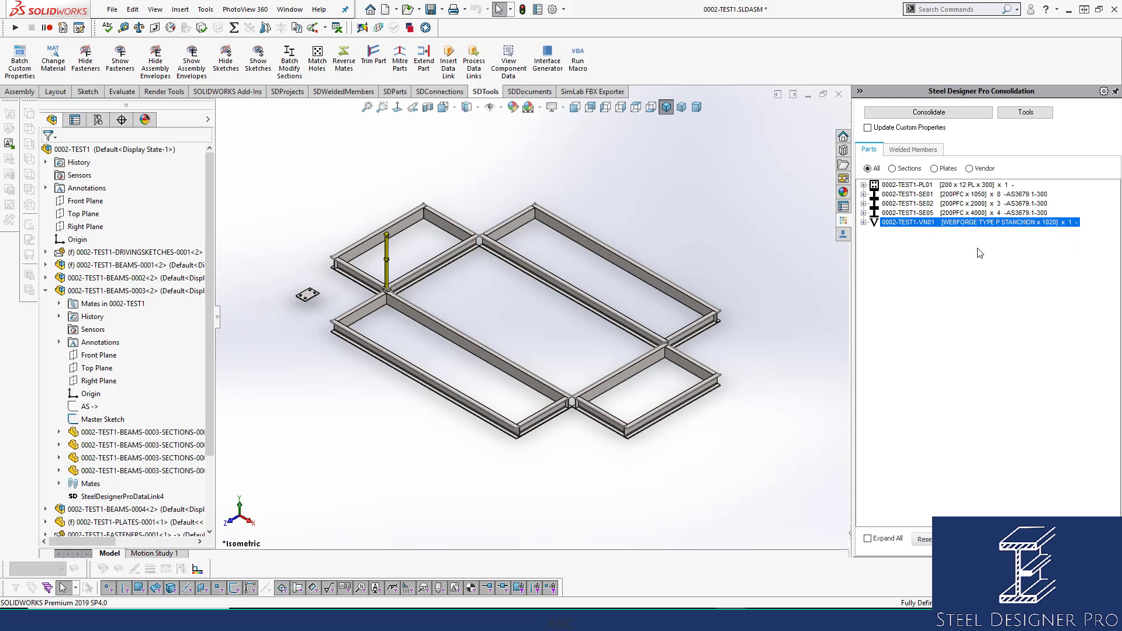
mouse_move(979, 254)
Open the stanchion part in its own window and show its custom file properties.
scroll(411, 271, "down", 5)
left_click(420, 282)
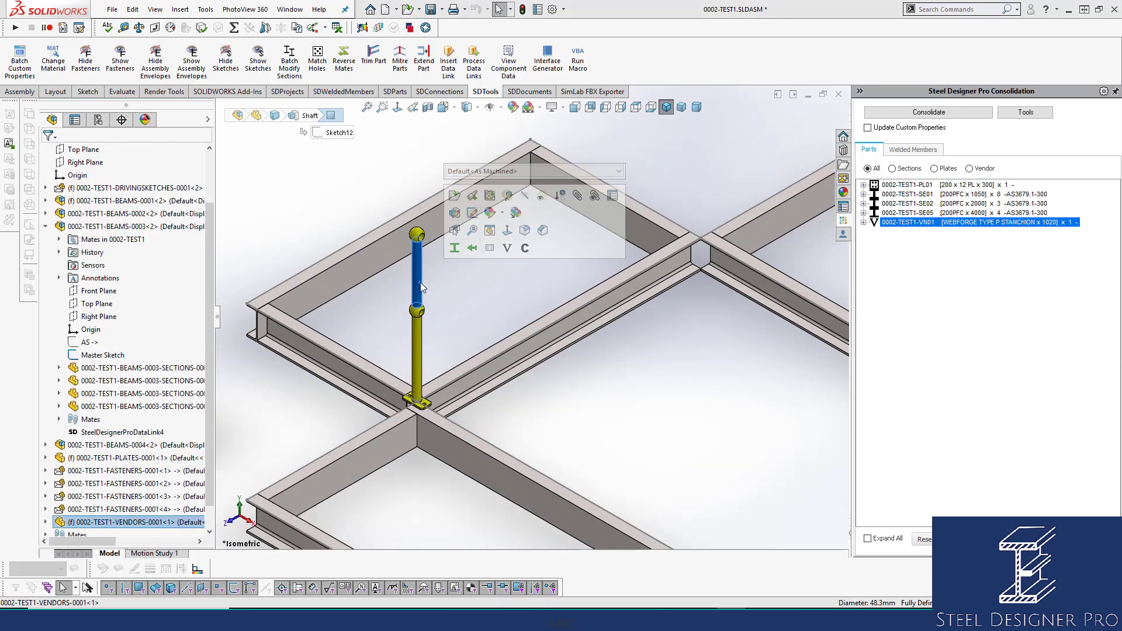
left_click(454, 195)
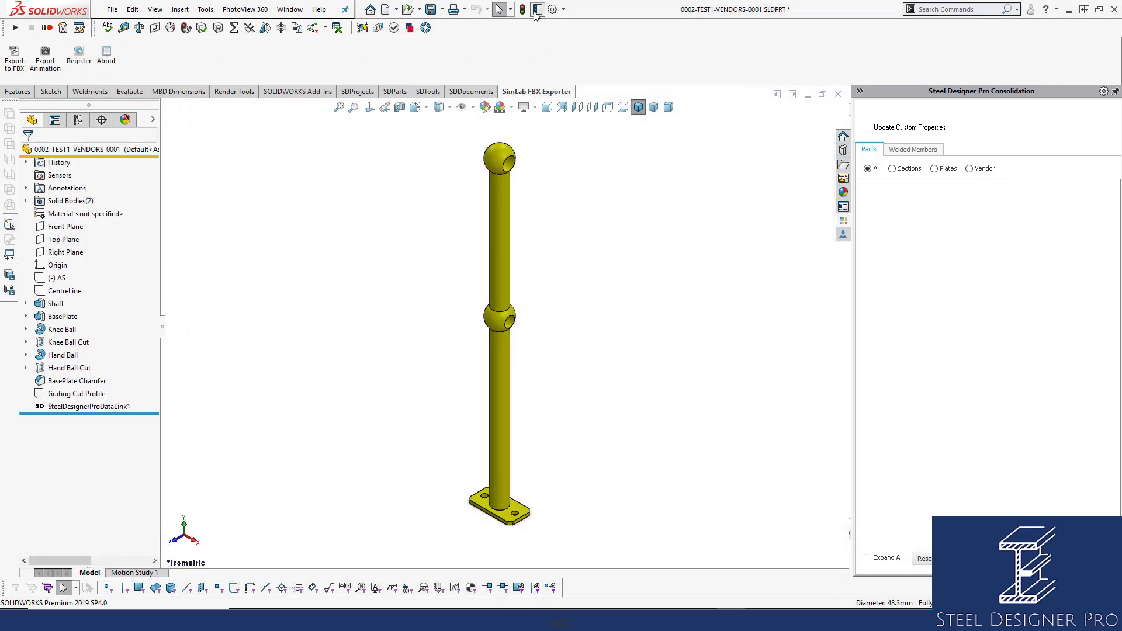
left_click(536, 10)
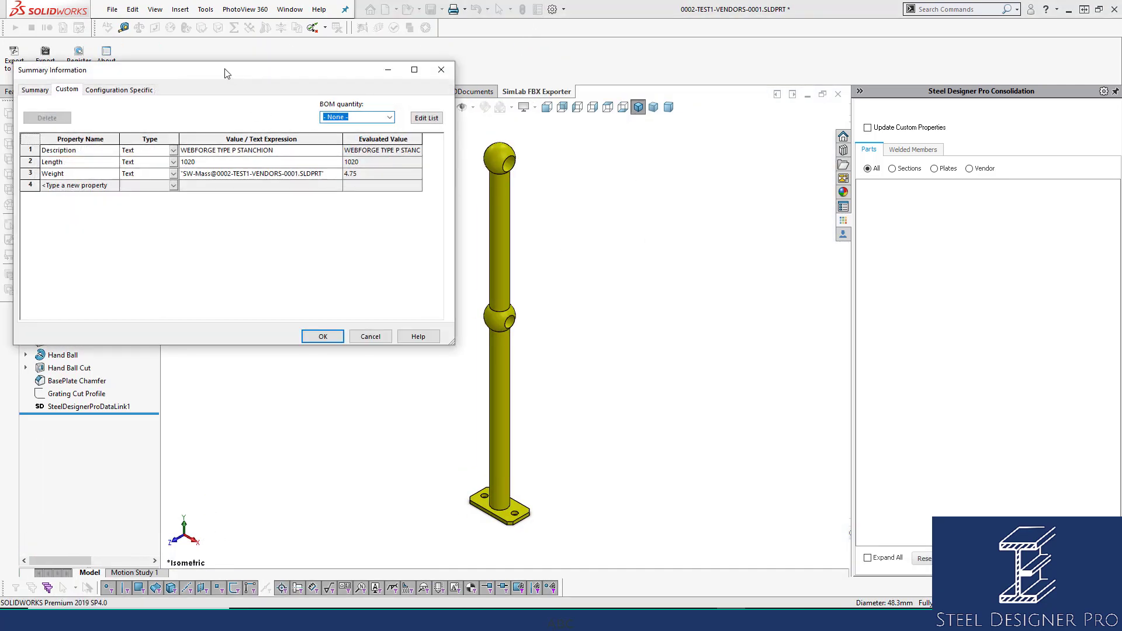
left_click_drag(226, 73, 572, 90)
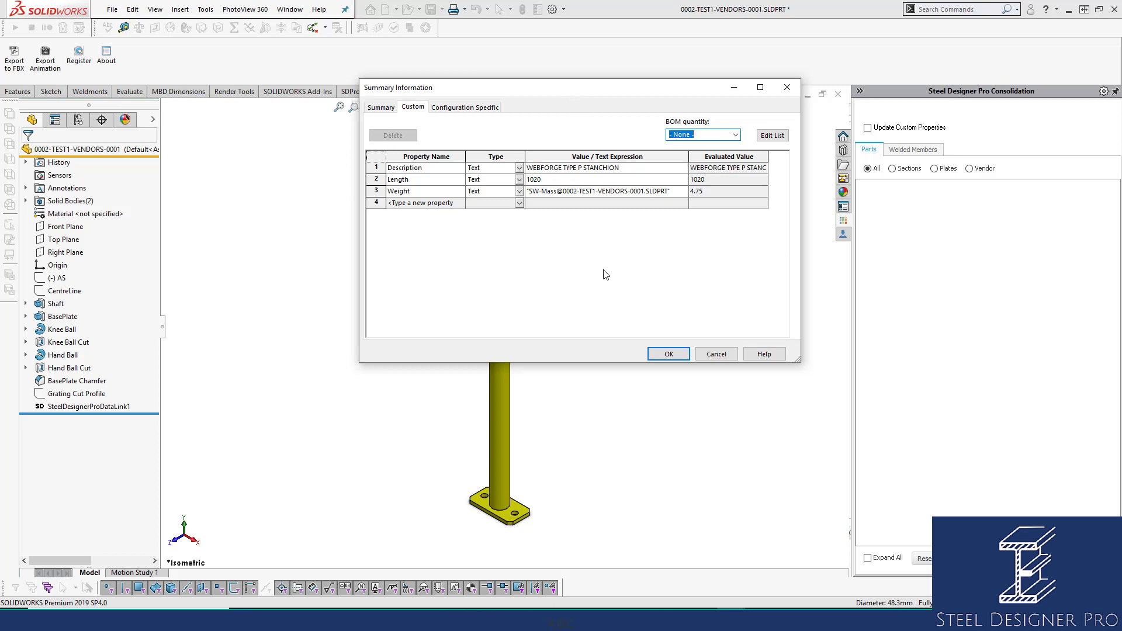
Add a ModelType custom property with the value VENDORS to the stanchion part and accept the properties.
left_click(460, 203)
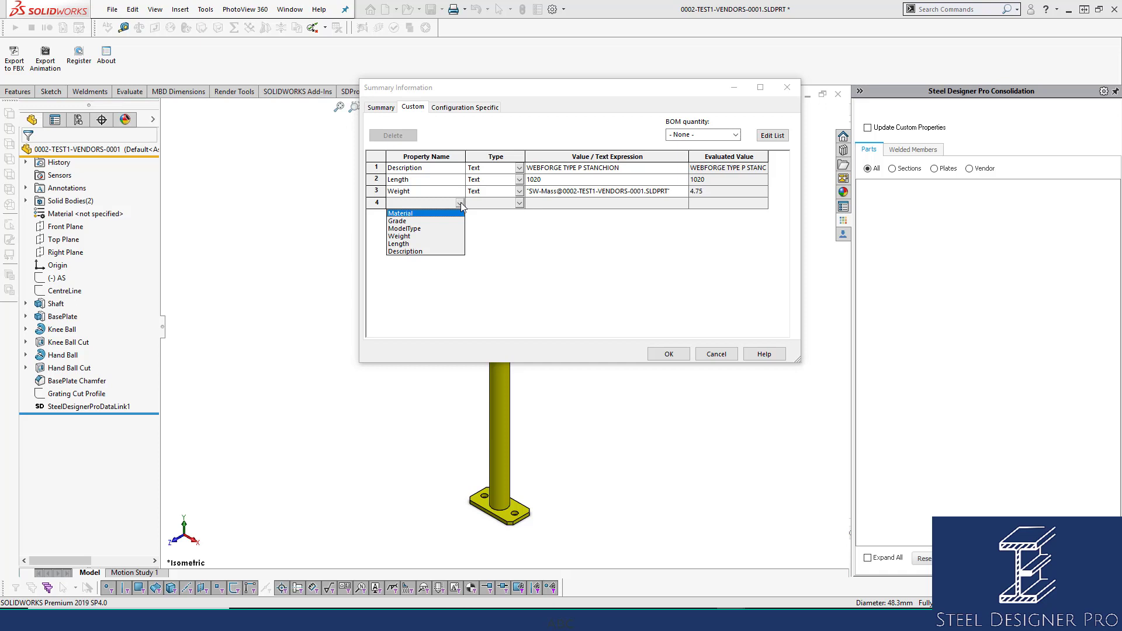
left_click(423, 229)
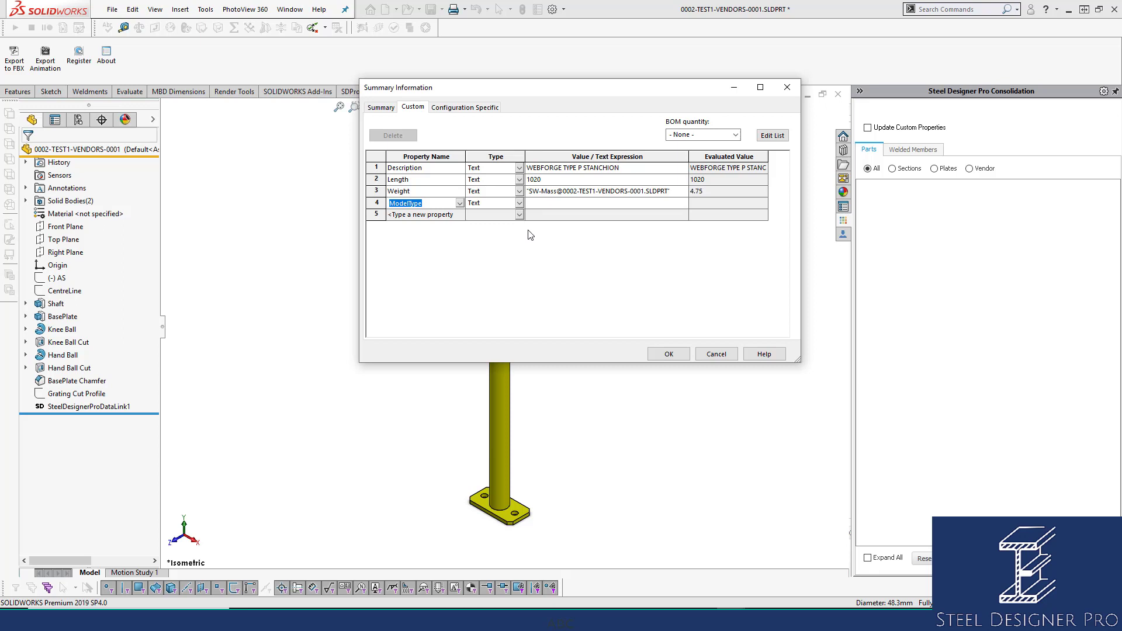
left_click(537, 204)
type("VENDORS")
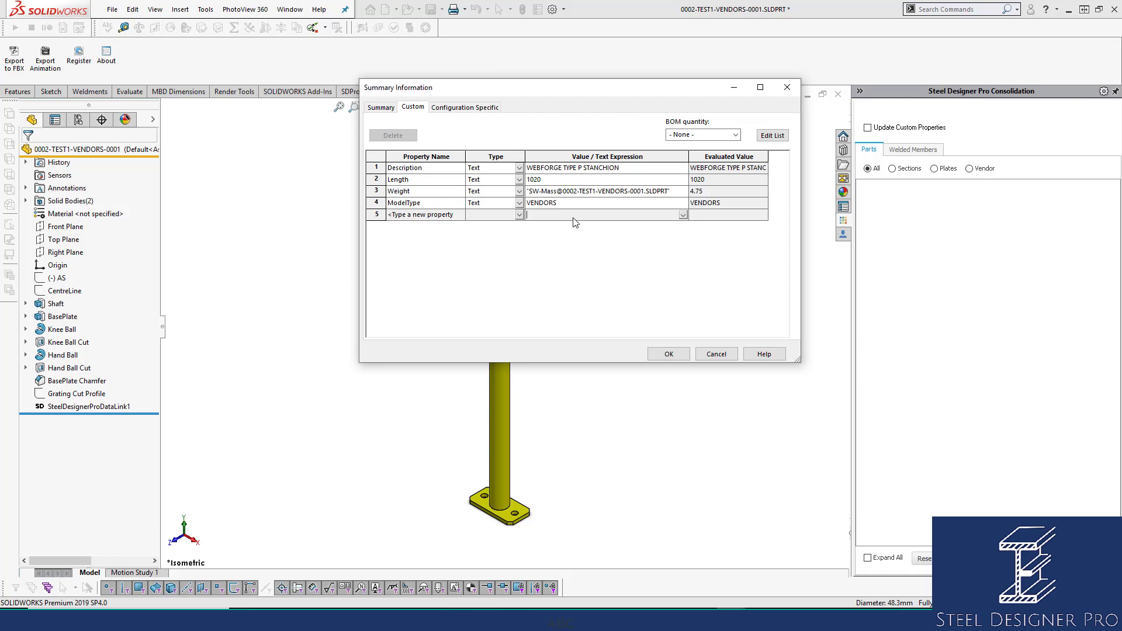
left_click(573, 203)
double_click(573, 202)
left_click(549, 219)
left_click(89, 408)
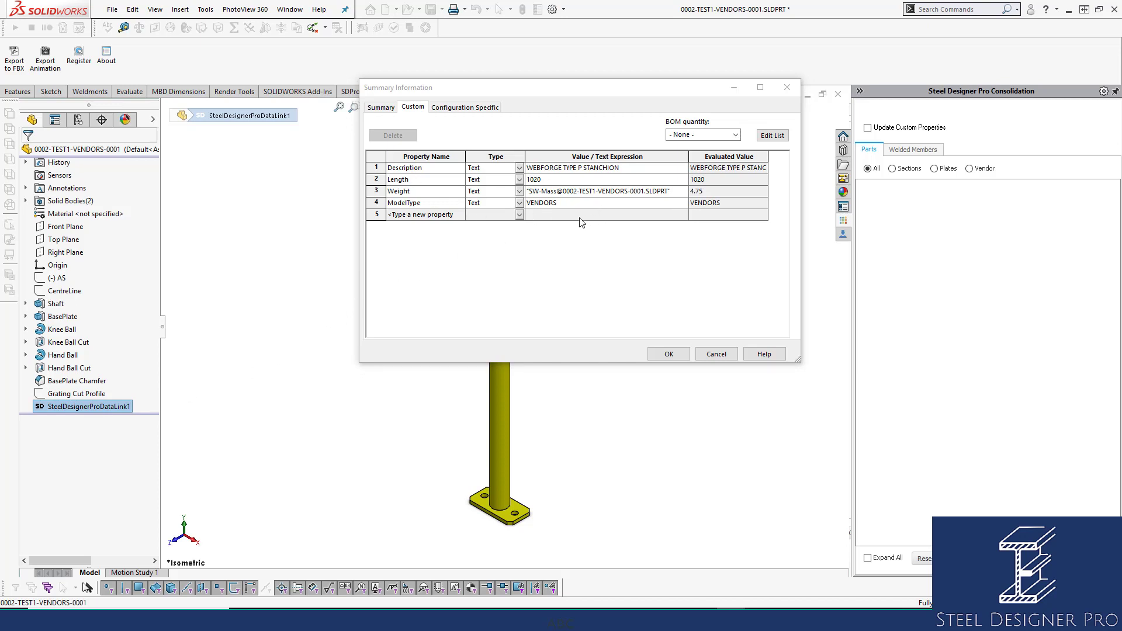
left_click(668, 354)
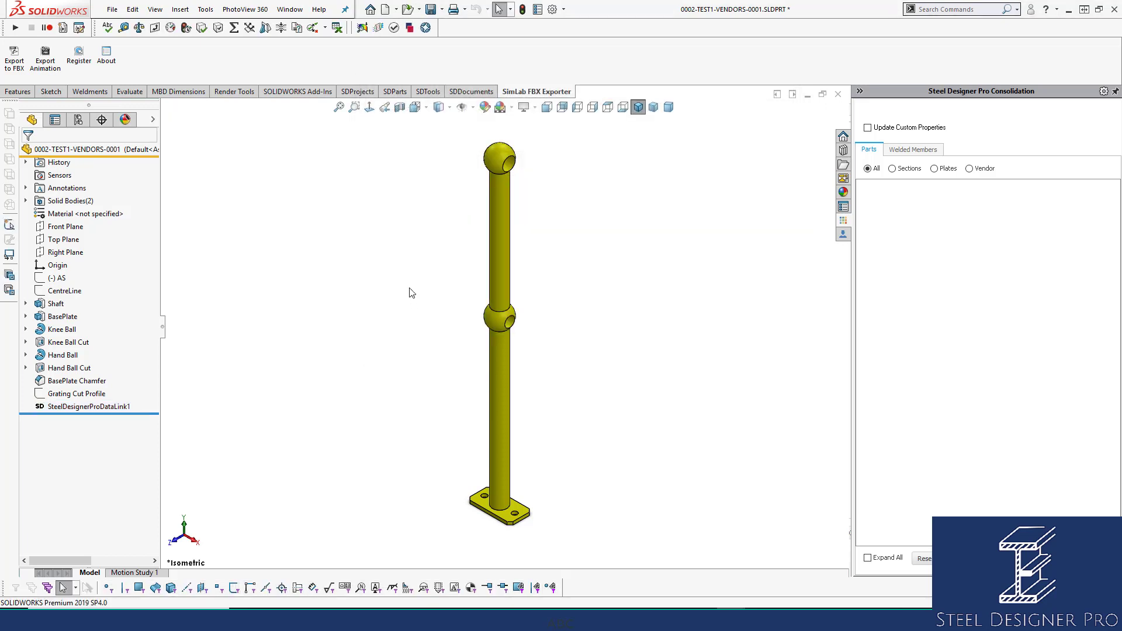
Review the stanchion's updated custom properties, marking the Description, Length and Weight rows.
left_click(537, 8)
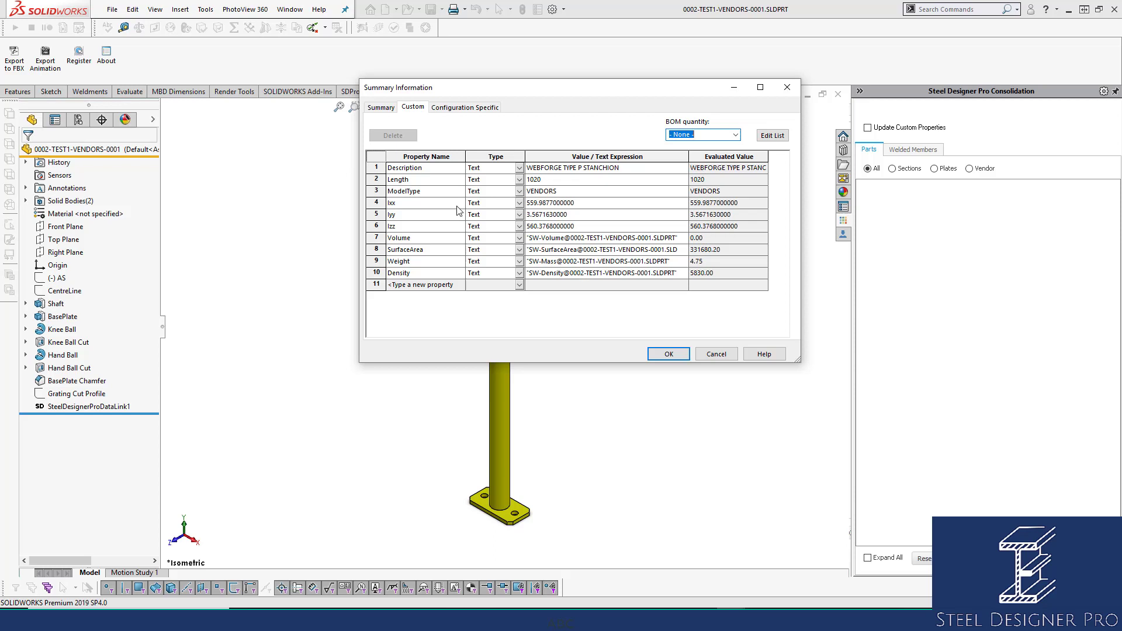
left_click(376, 168)
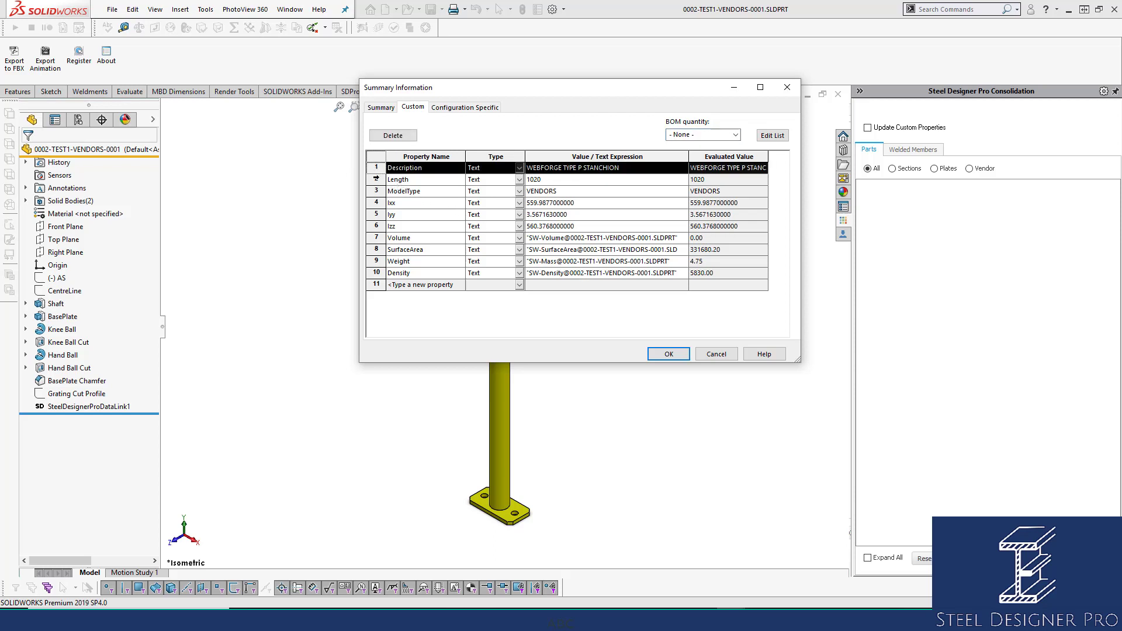
left_click(376, 180, "shift")
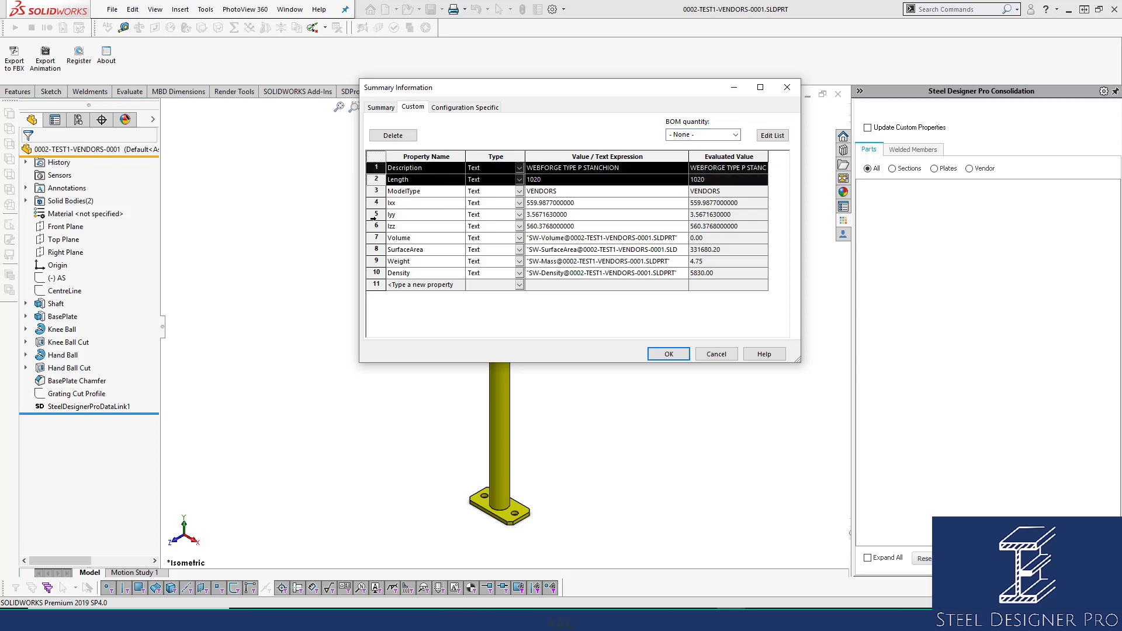
left_click(375, 261, "ctrl")
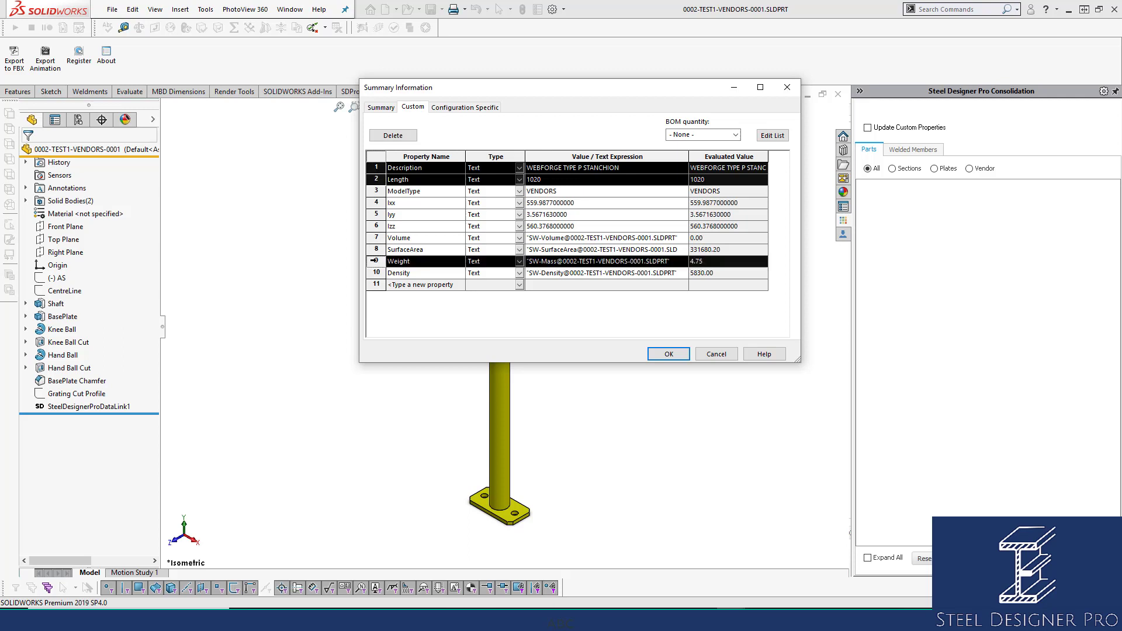
left_click(586, 227)
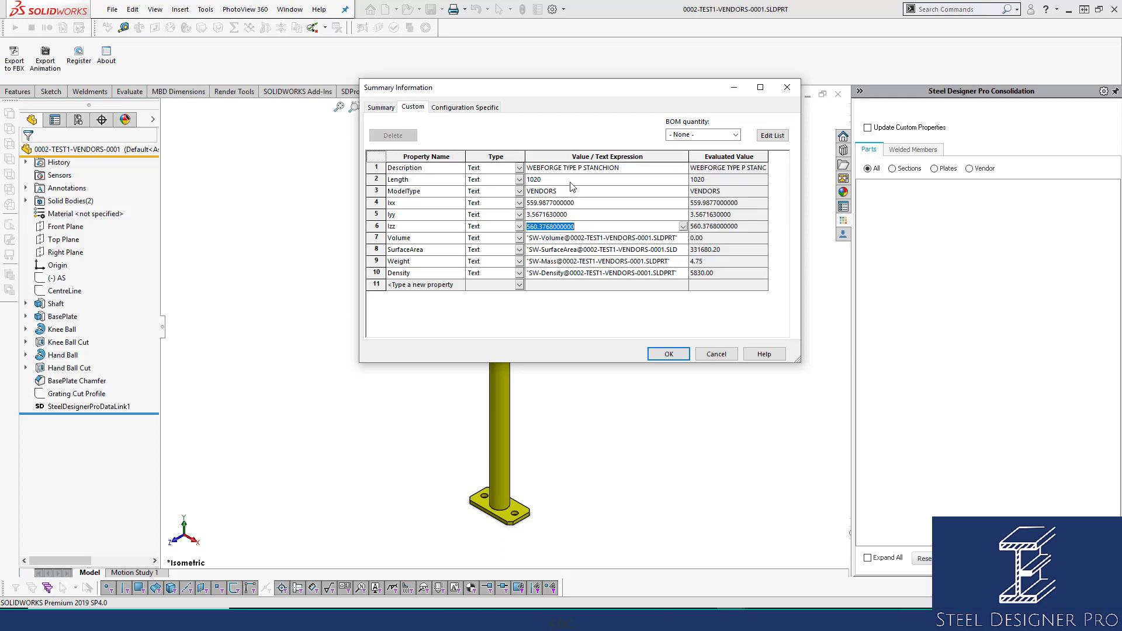
Review the stanchion's Description, Length and ModelType values, highlight the Ixx through Density rows, and accept the properties.
left_click(631, 170)
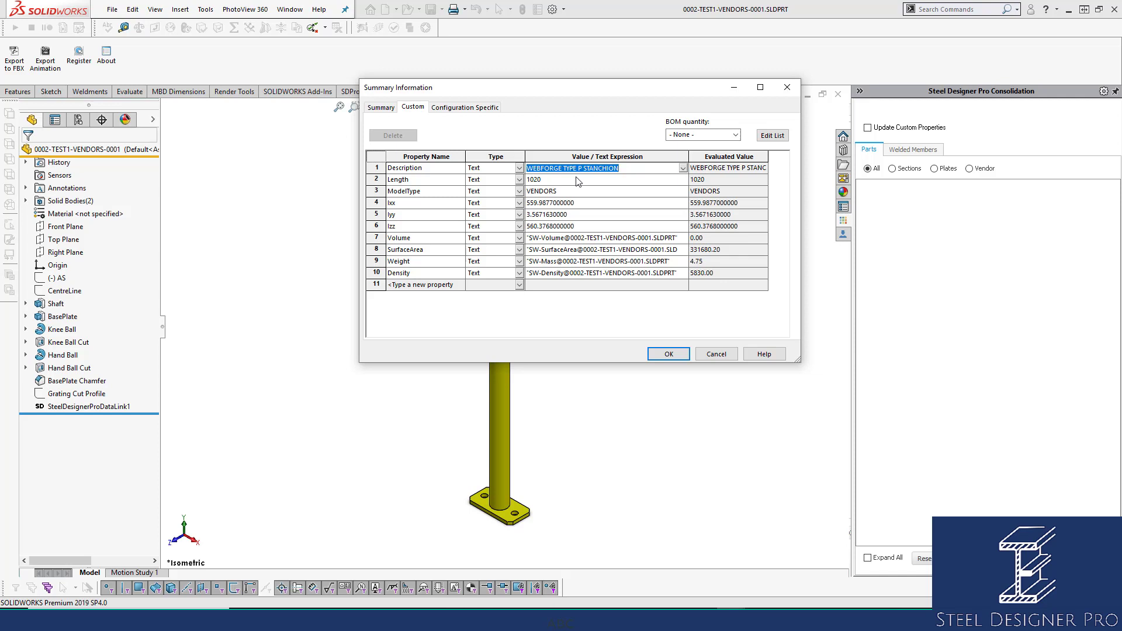
left_click(576, 177)
double_click(620, 170)
left_click(600, 177)
double_click(619, 170)
left_click(594, 179)
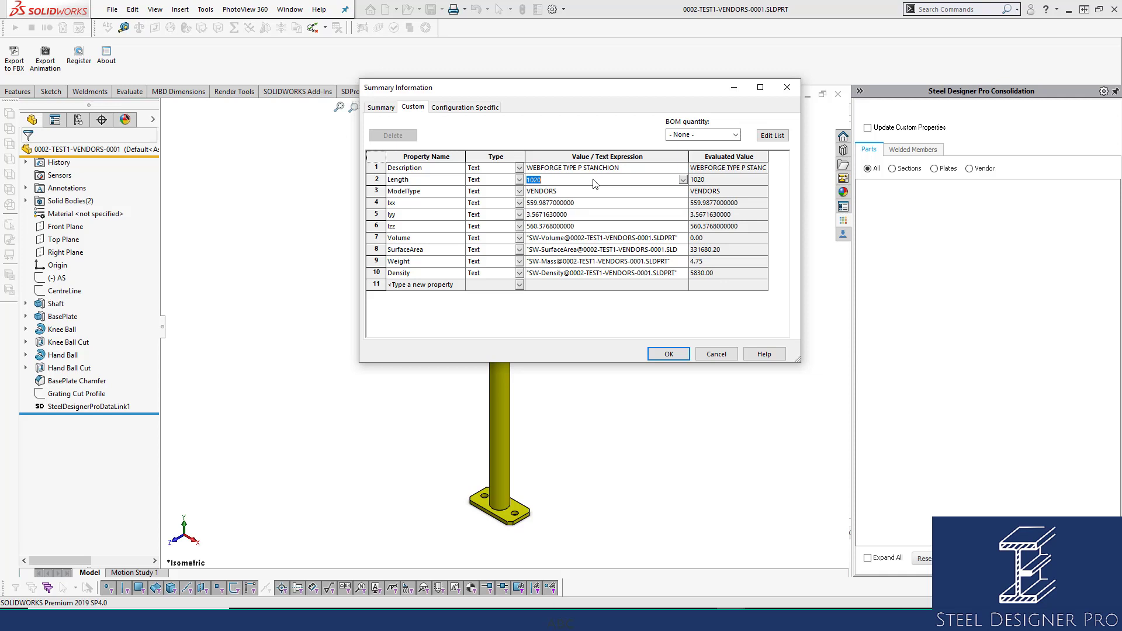
left_click(584, 191)
left_click(586, 180)
left_click_drag(374, 273, 378, 203)
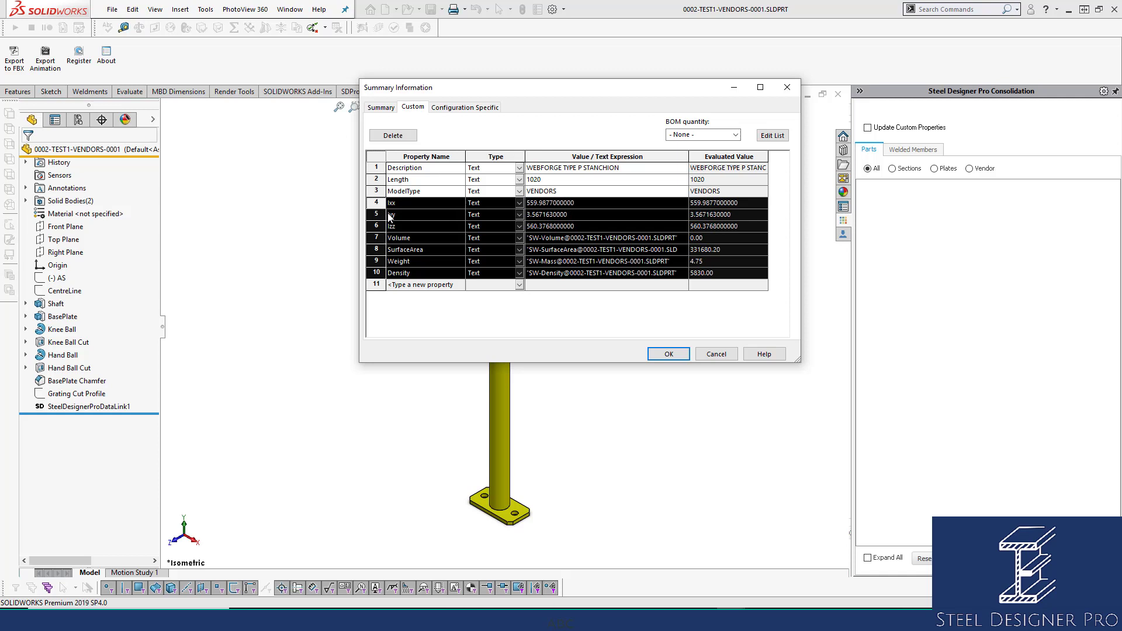
left_click(669, 354)
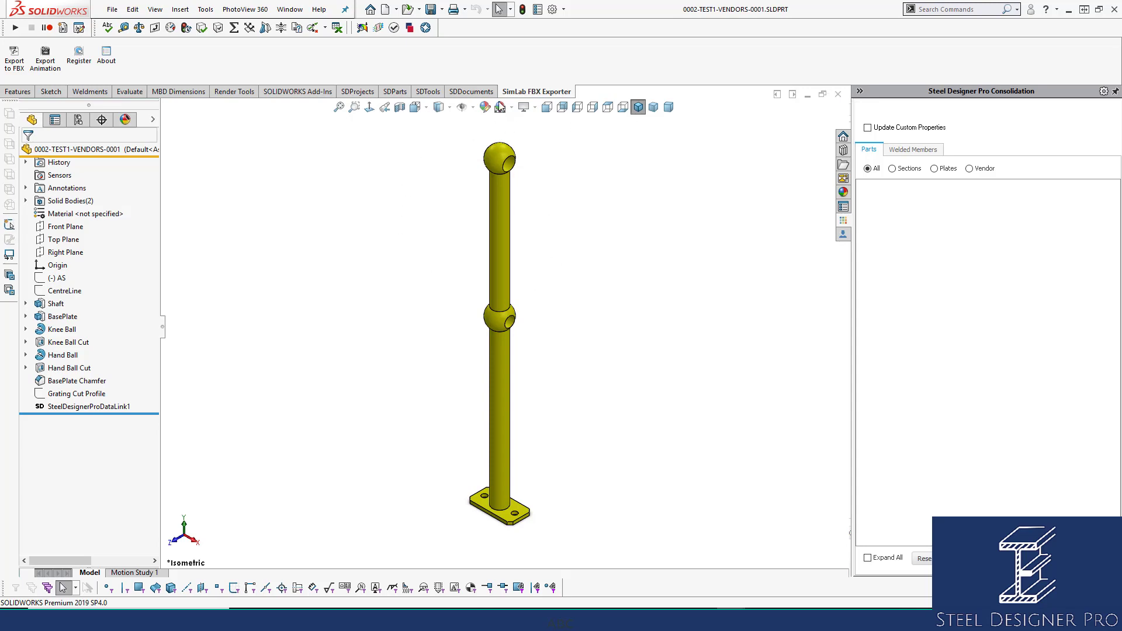
Add a Grade custom property without a value to the stanchion part, then save and close the part.
left_click(537, 10)
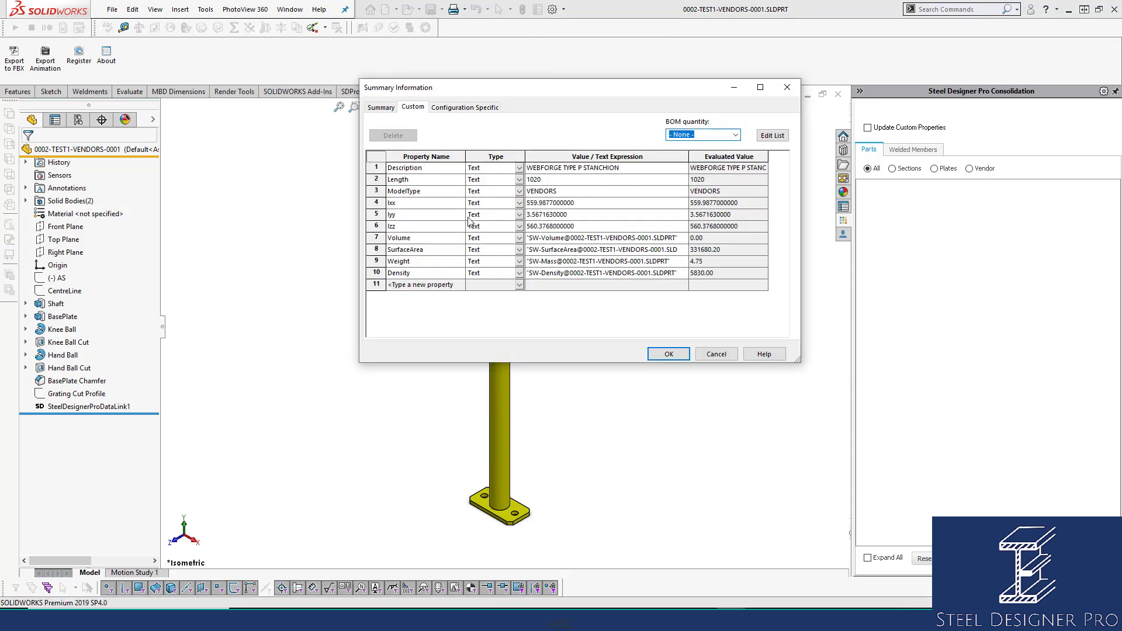
left_click(449, 285)
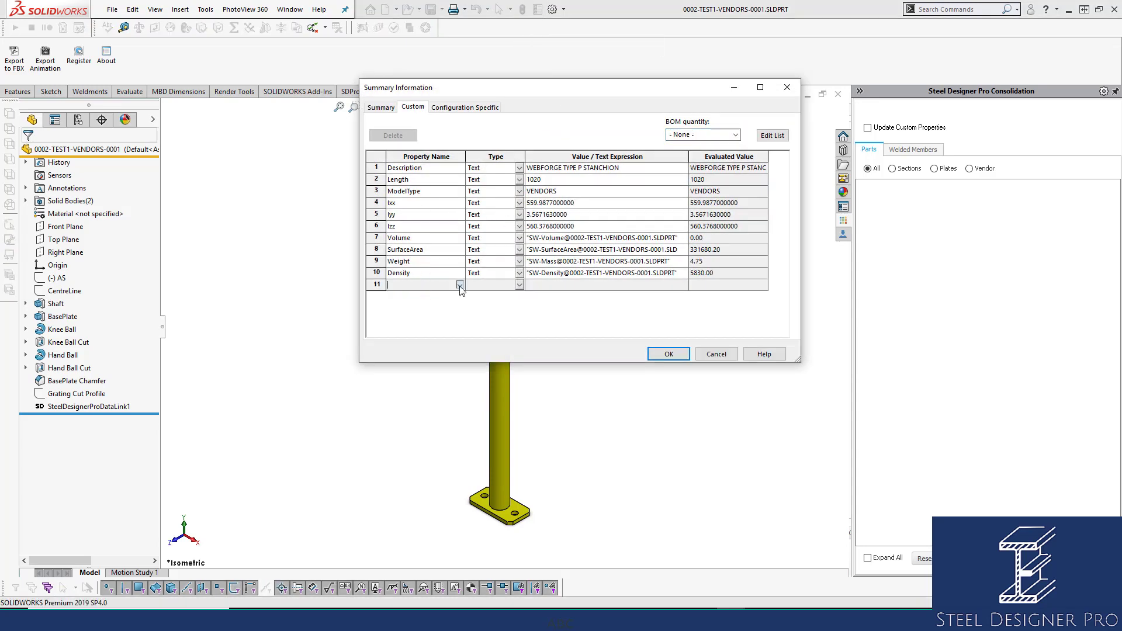
left_click(460, 285)
left_click(409, 305)
left_click(533, 287)
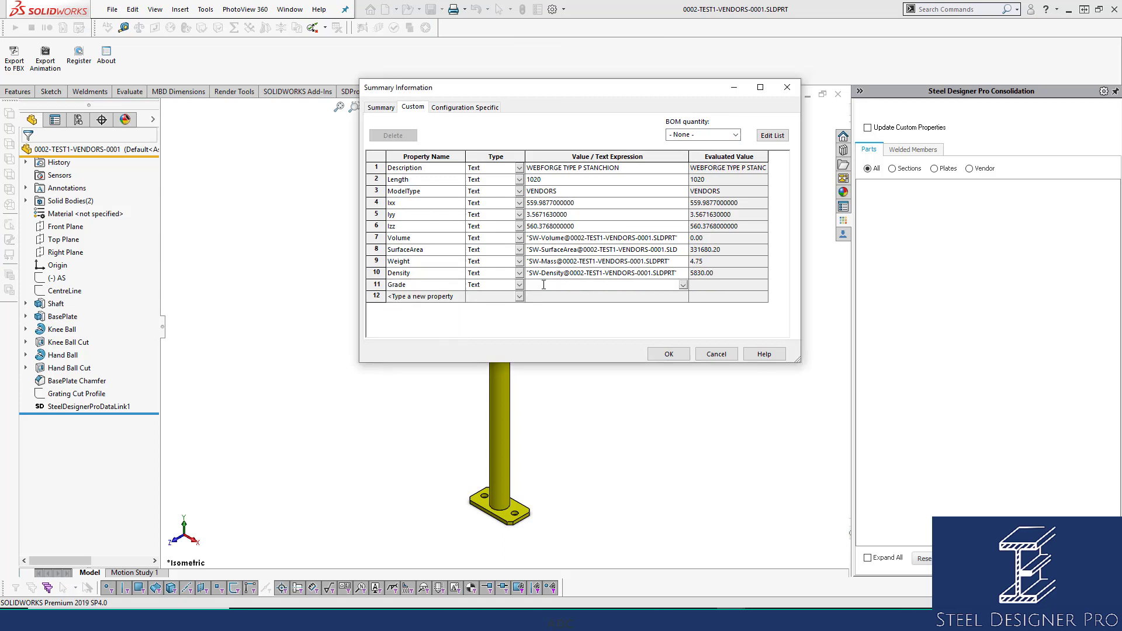
left_click(670, 354)
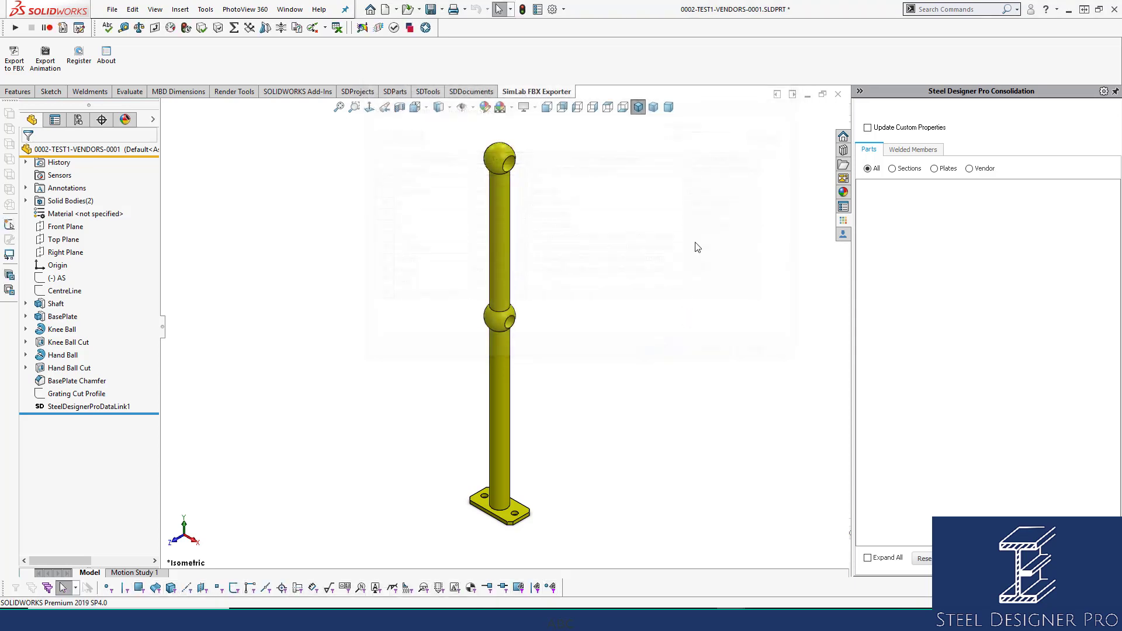
key("ctrl+s")
left_click(841, 94)
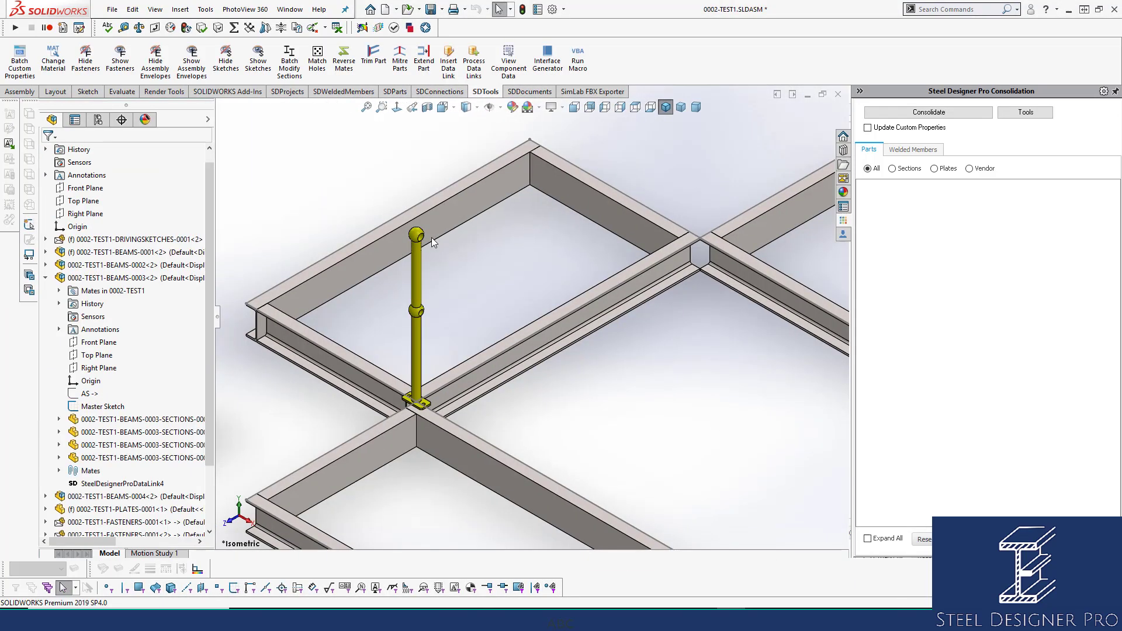
left_click(420, 279)
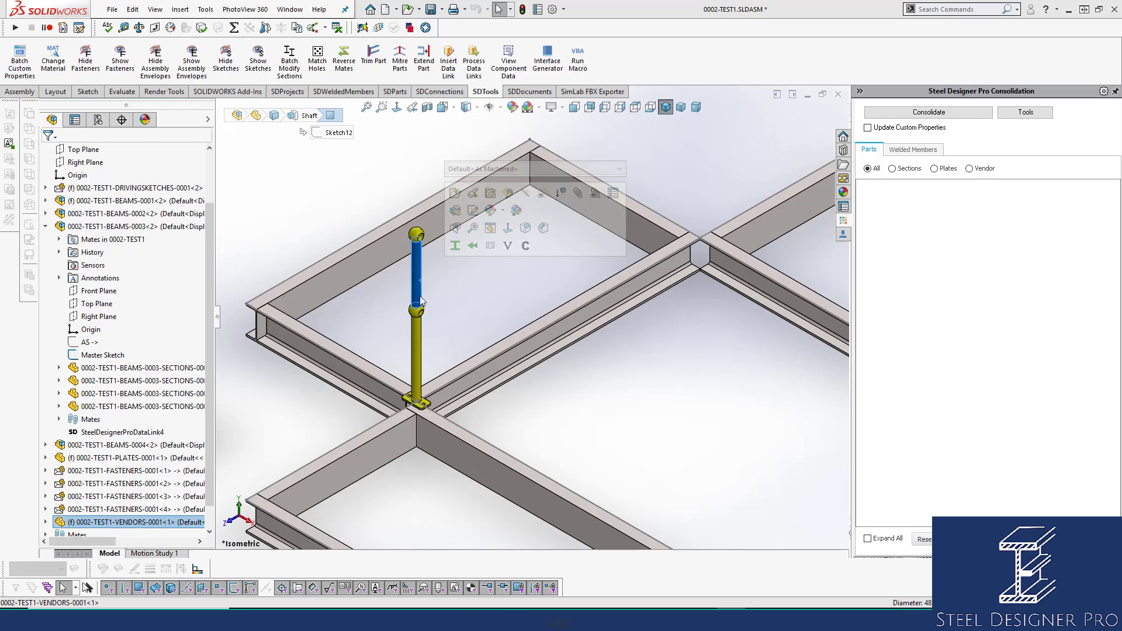
left_click(463, 278)
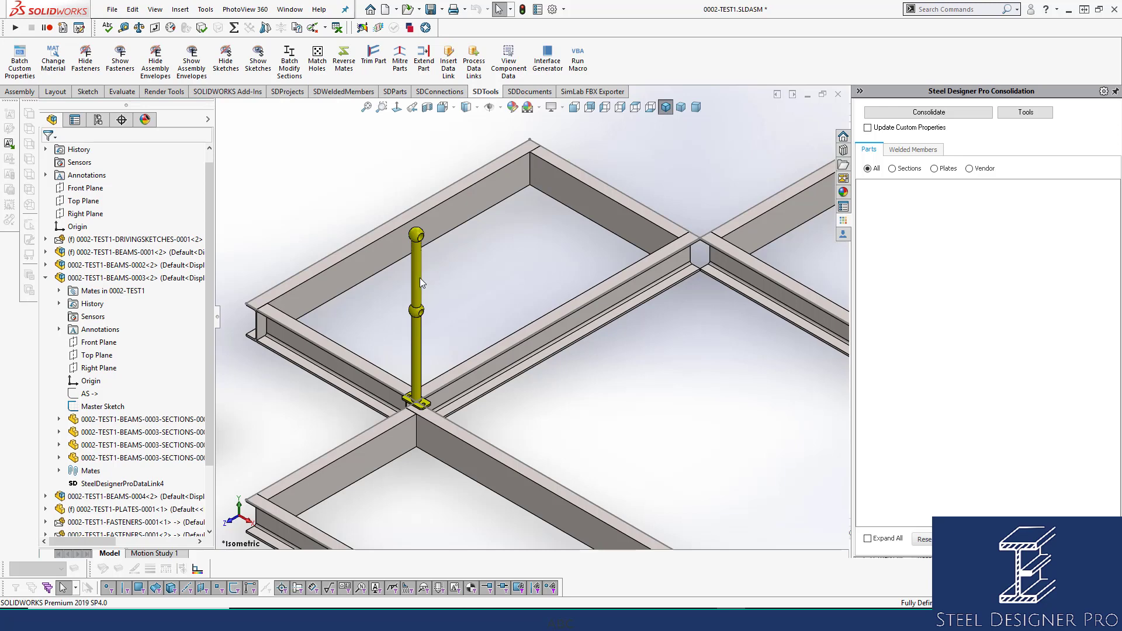
left_click(419, 279)
left_click(451, 278)
scroll(455, 274, "up", 3)
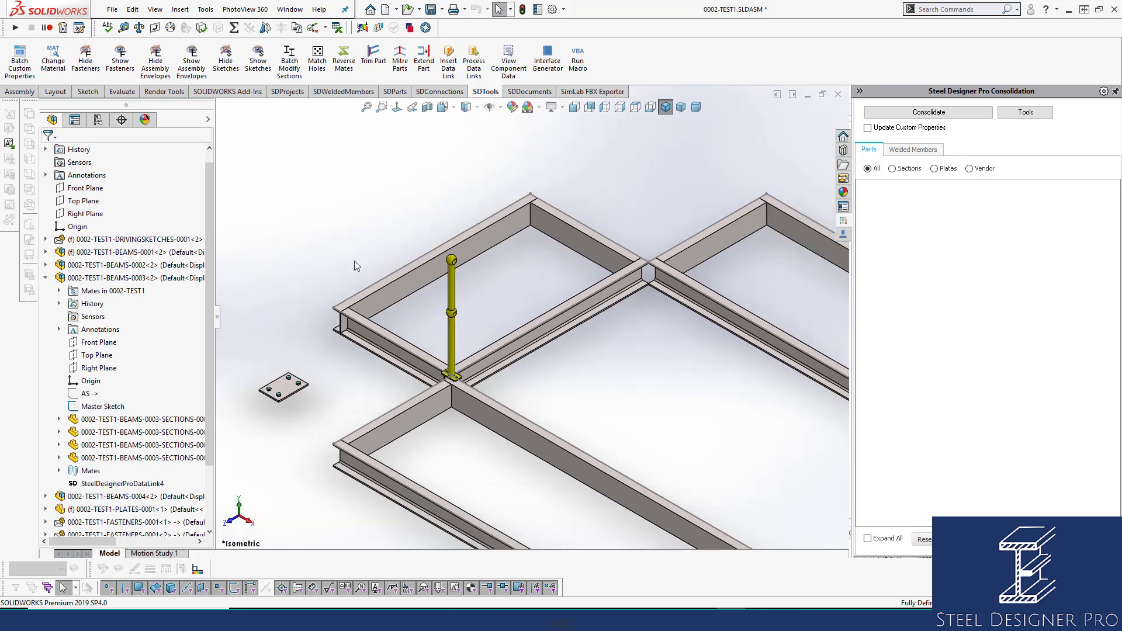
scroll(430, 279, "down", 3)
Open the beam section part behind the stanchion in its own window and show all its custom properties in an enlarged dialog.
left_click(430, 278)
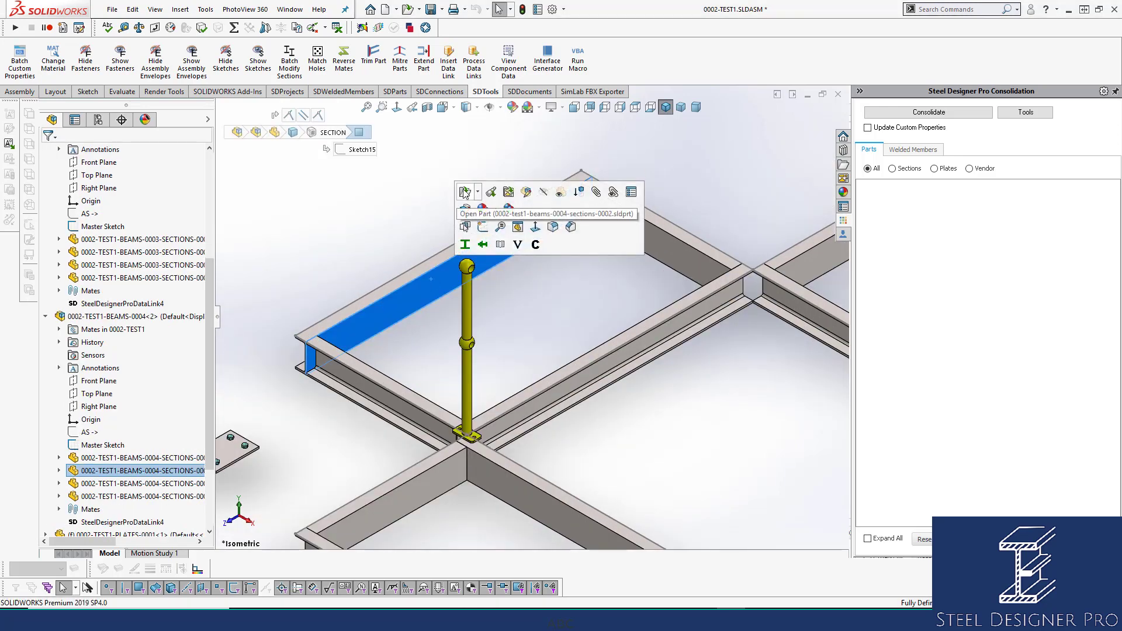
left_click(460, 186)
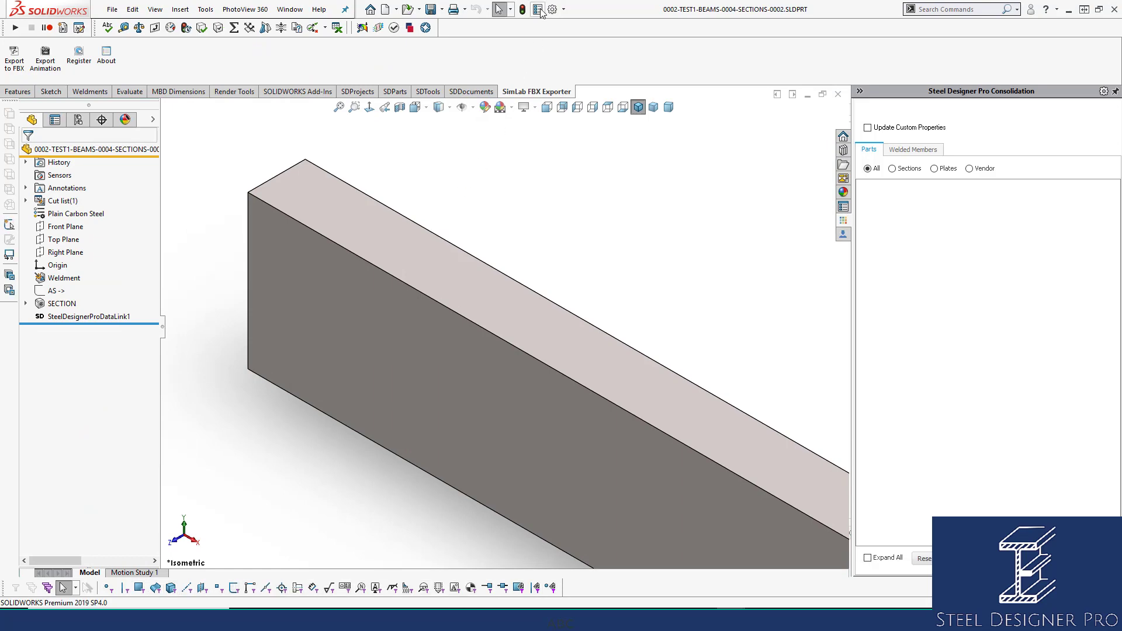
left_click(538, 8)
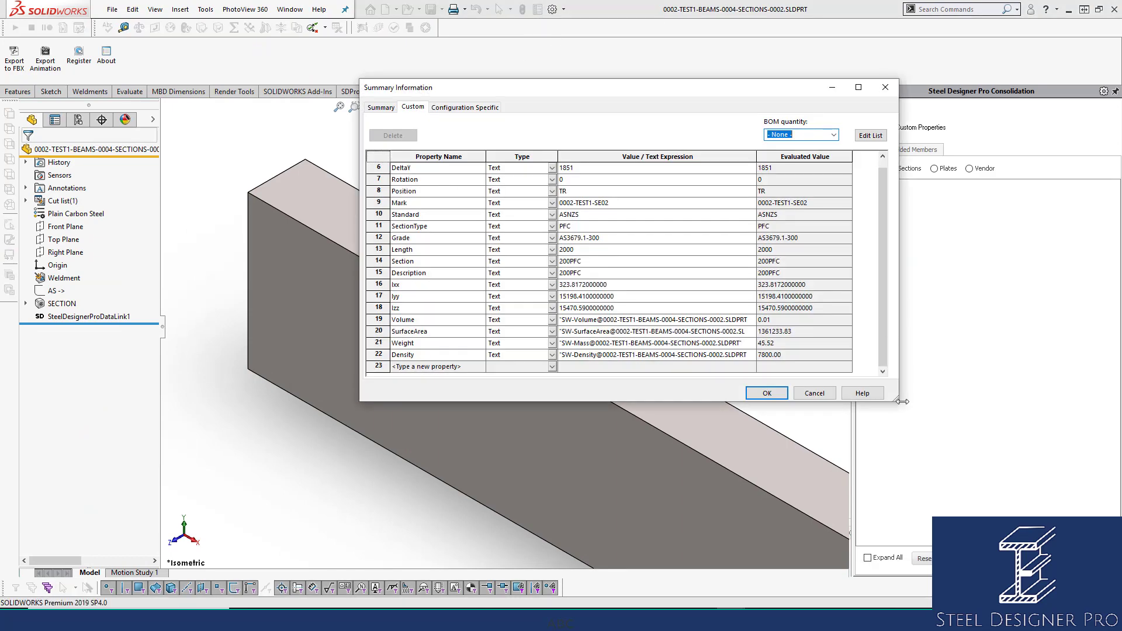
left_click_drag(898, 401, 990, 483)
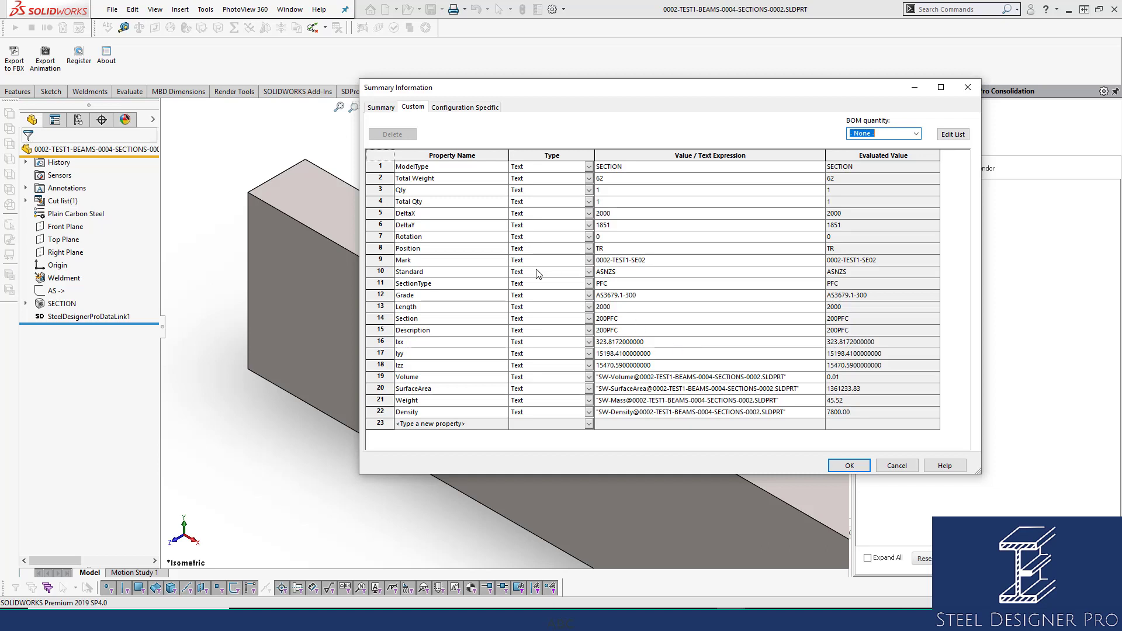
Review the section part's Mark, Standard, ModelType and Total Weight custom properties.
left_click(404, 260)
left_click(633, 261)
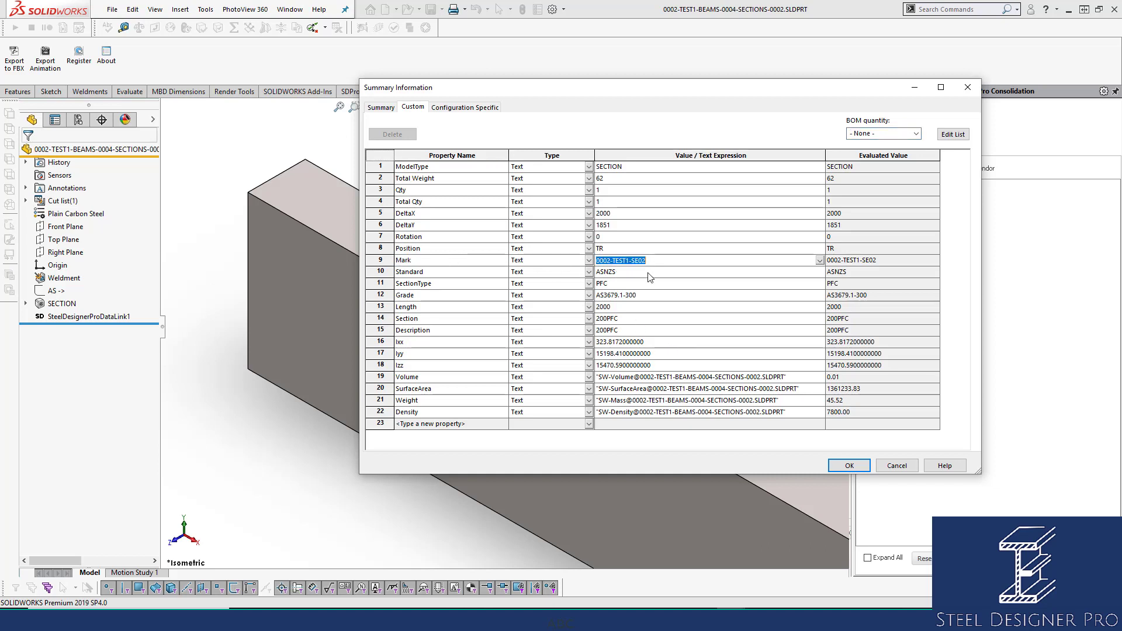
left_click(649, 273)
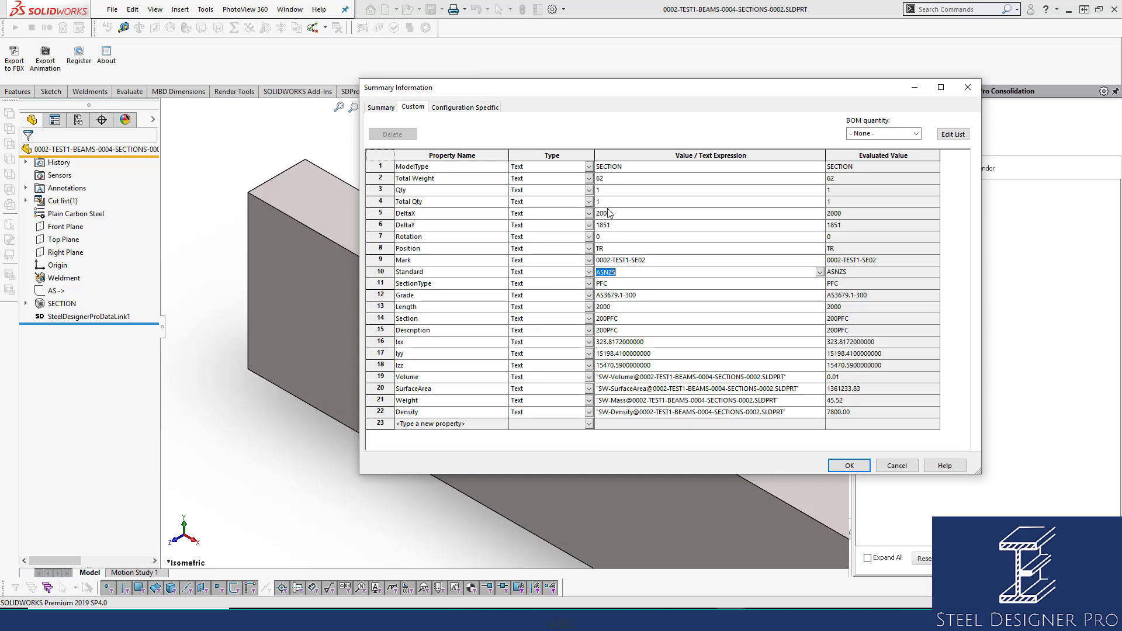
left_click(642, 166)
left_click(442, 170)
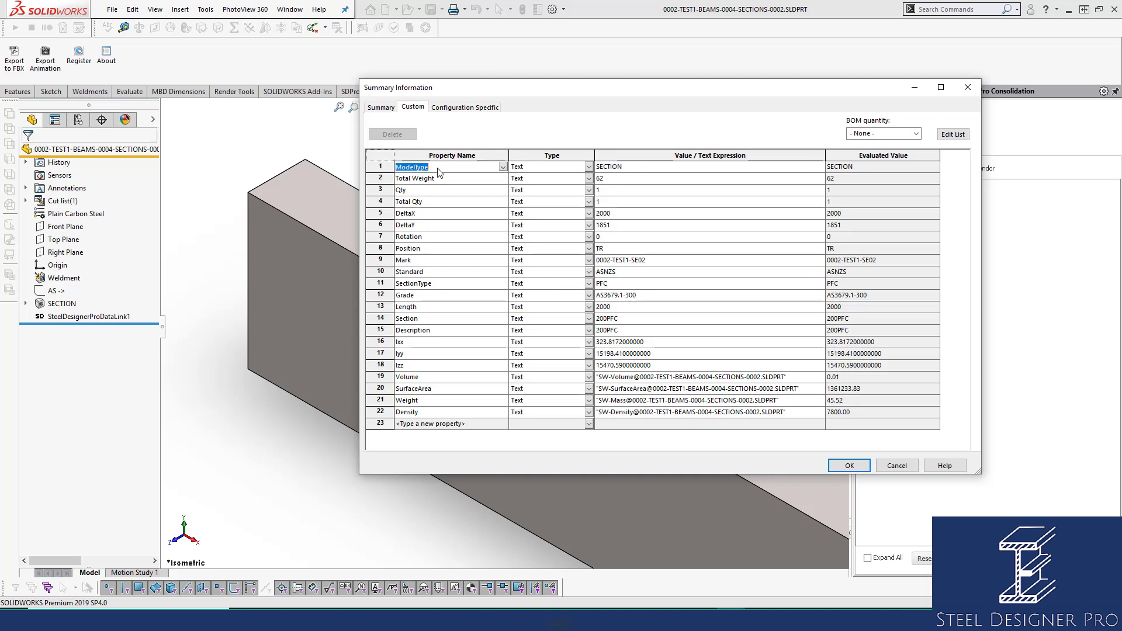
left_click(632, 170)
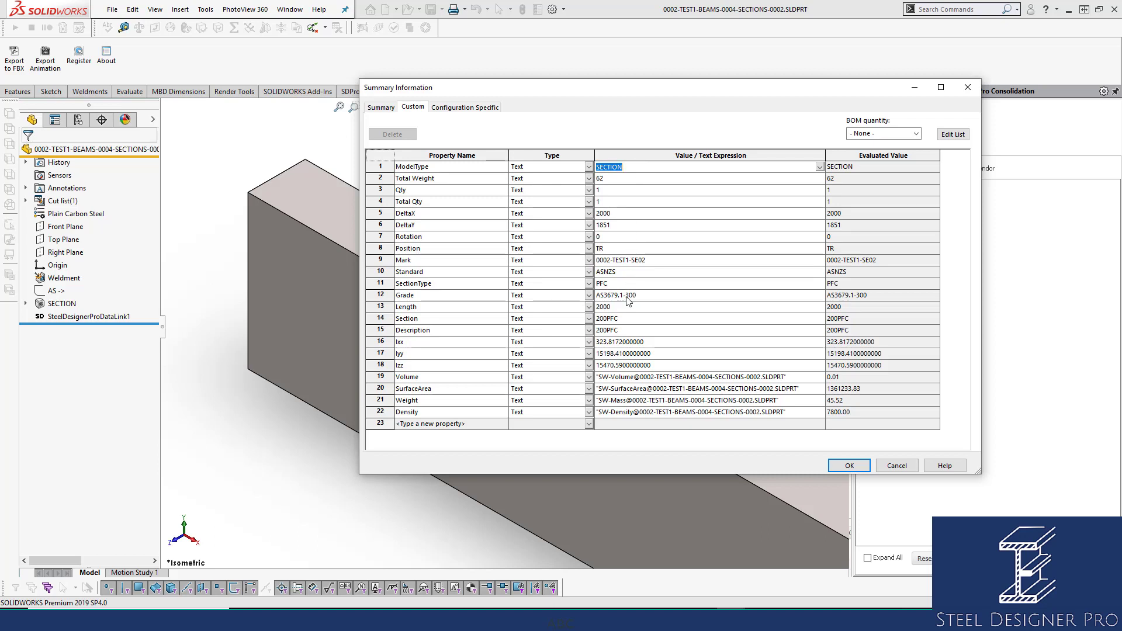
left_click(629, 167)
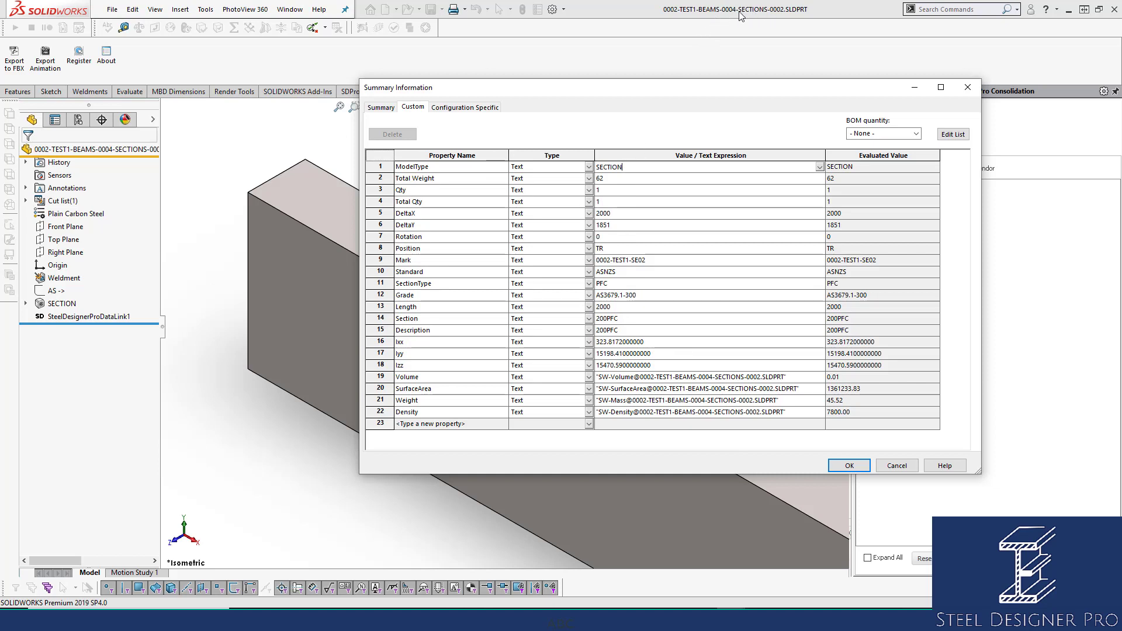
left_click(632, 180)
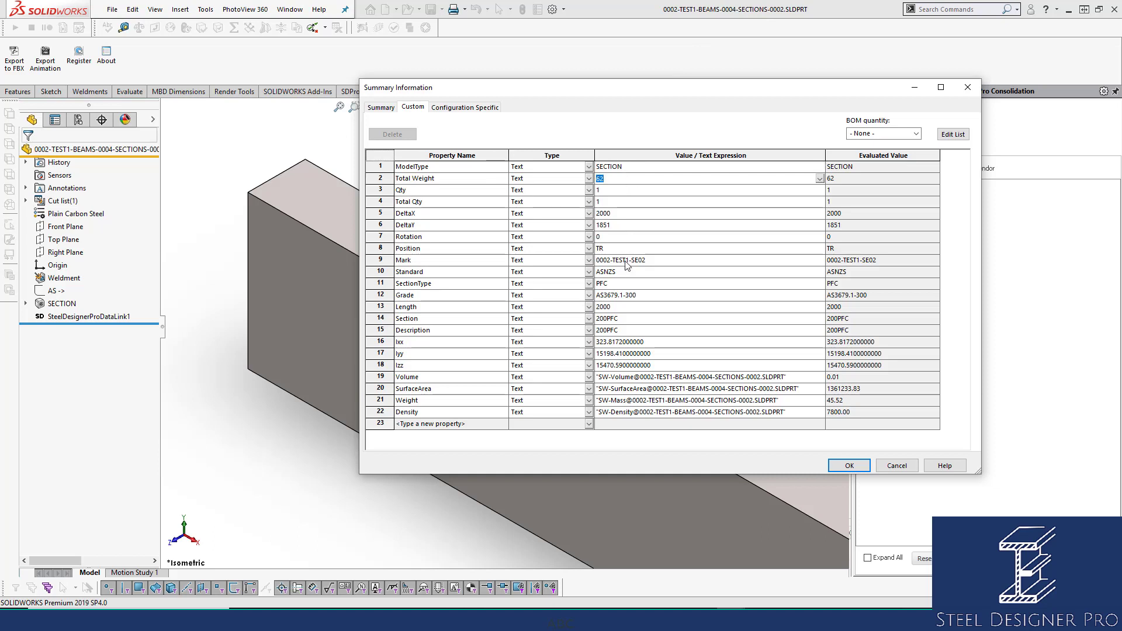
Delete the section part's custom properties from Standard through Density, accept, and save the part.
left_click(380, 412)
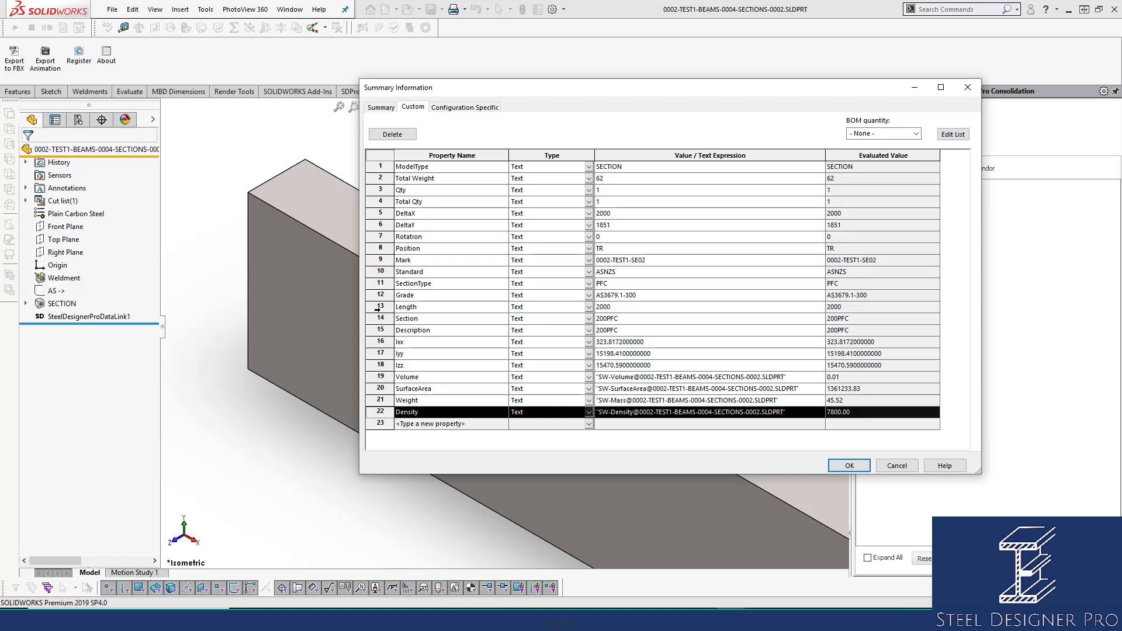
left_click(380, 272, "shift")
left_click(407, 138)
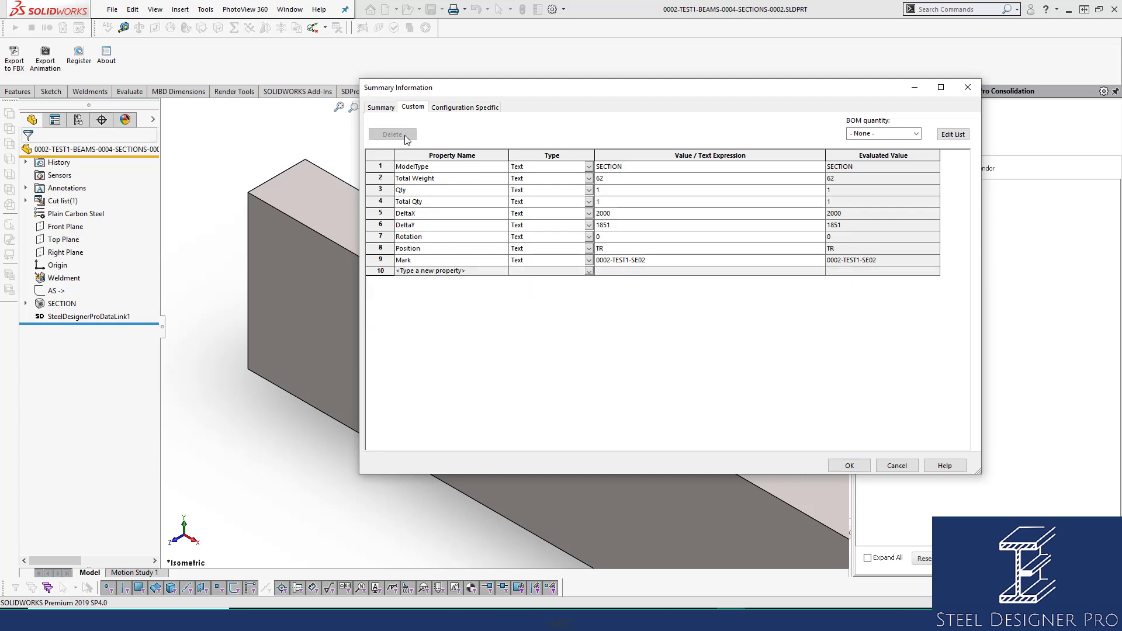
left_click(849, 465)
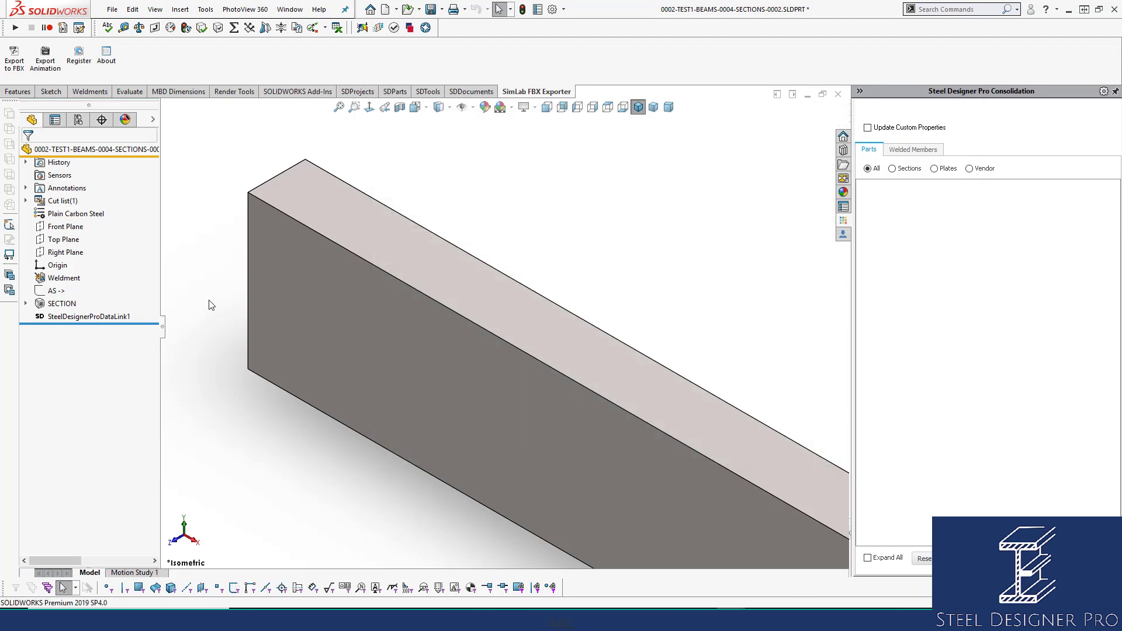
key("ctrl+s")
Recheck the section part's custom properties from Standard to Description, highlight the Ixx through Density rows, and accept the dialog.
left_click(537, 9)
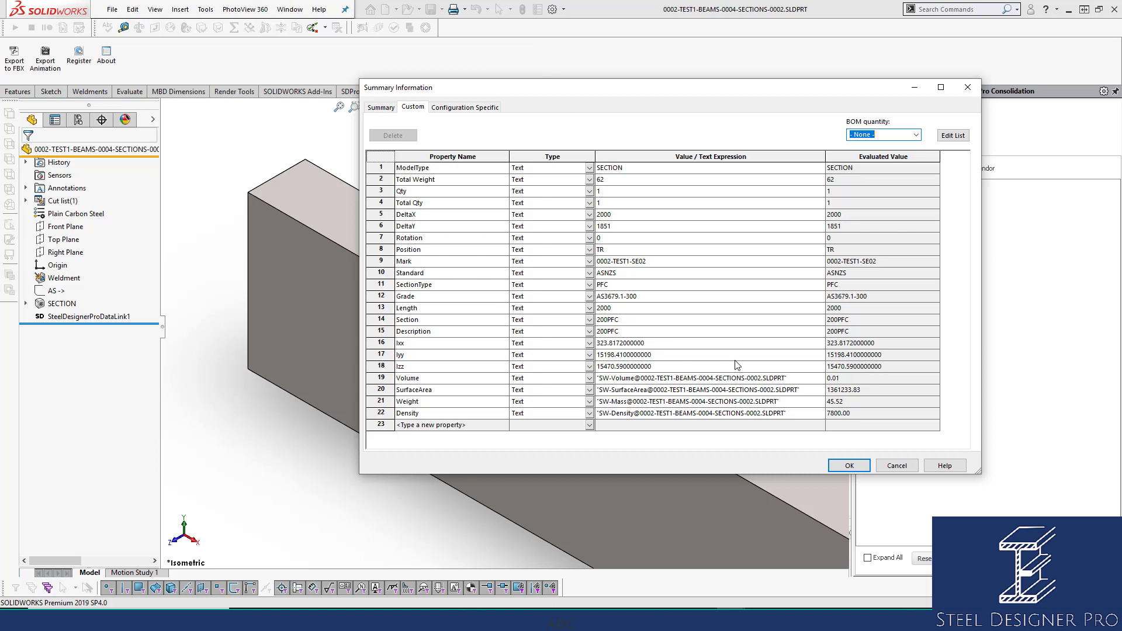
left_click(649, 275)
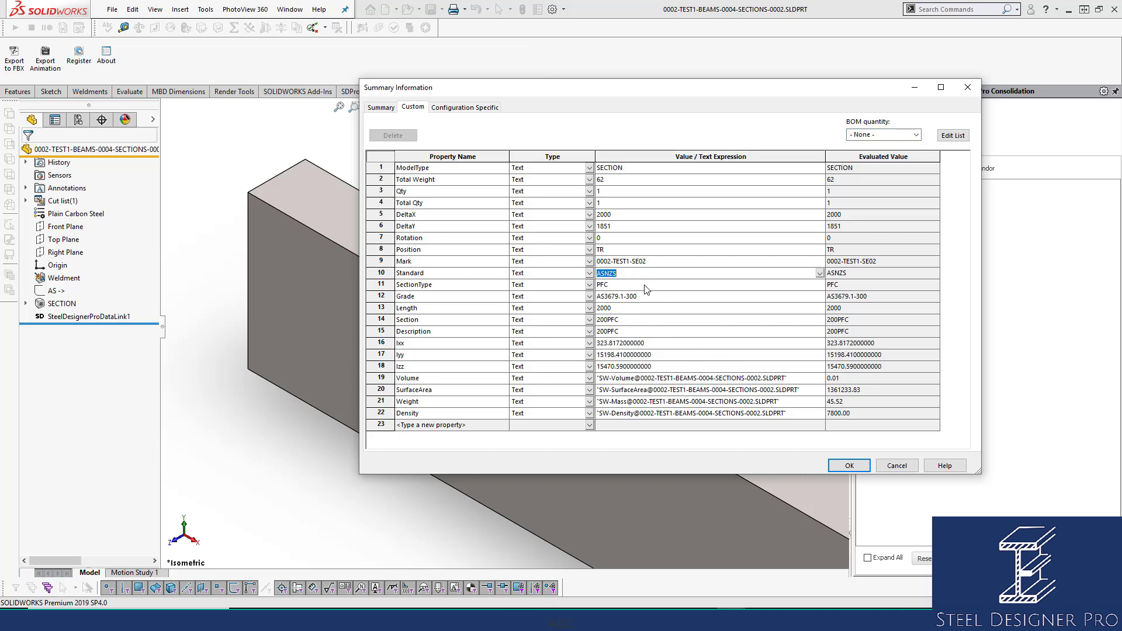
left_click(645, 286)
left_click(660, 298)
left_click(655, 320)
left_click(653, 332)
left_click(651, 324)
left_click(644, 332)
left_click(381, 343)
left_click(381, 413, "shift")
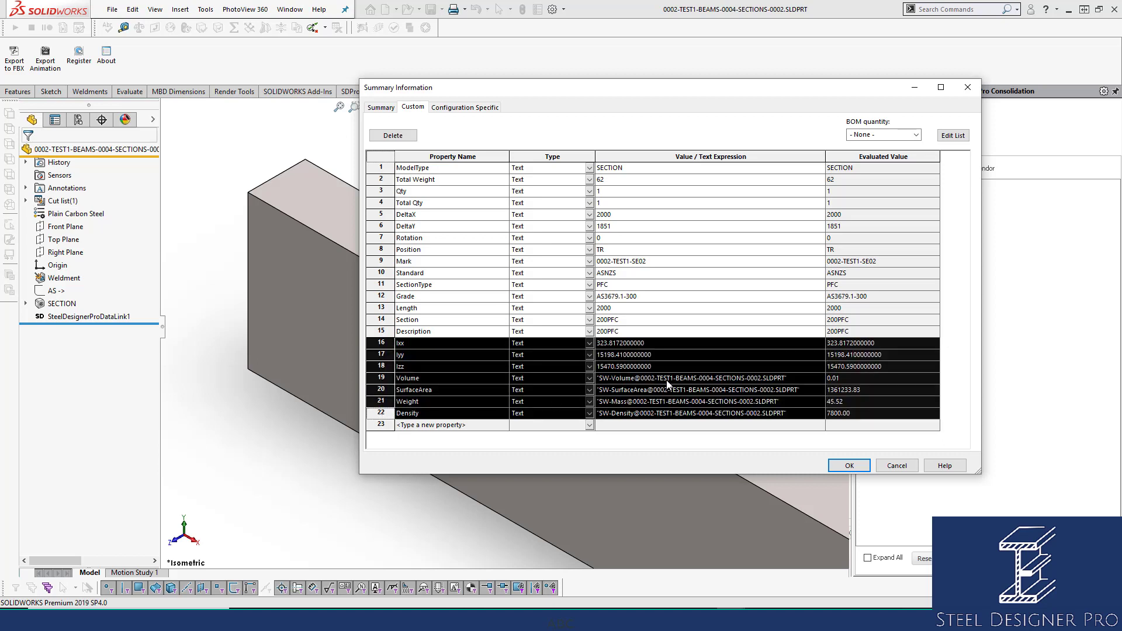
left_click(672, 324)
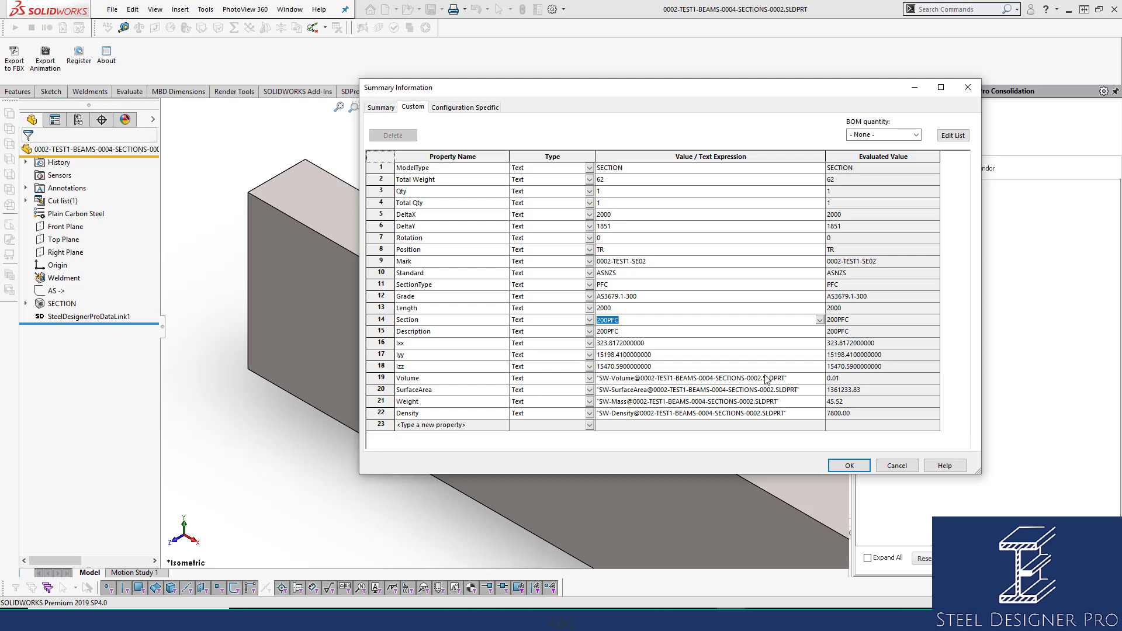
left_click(849, 465)
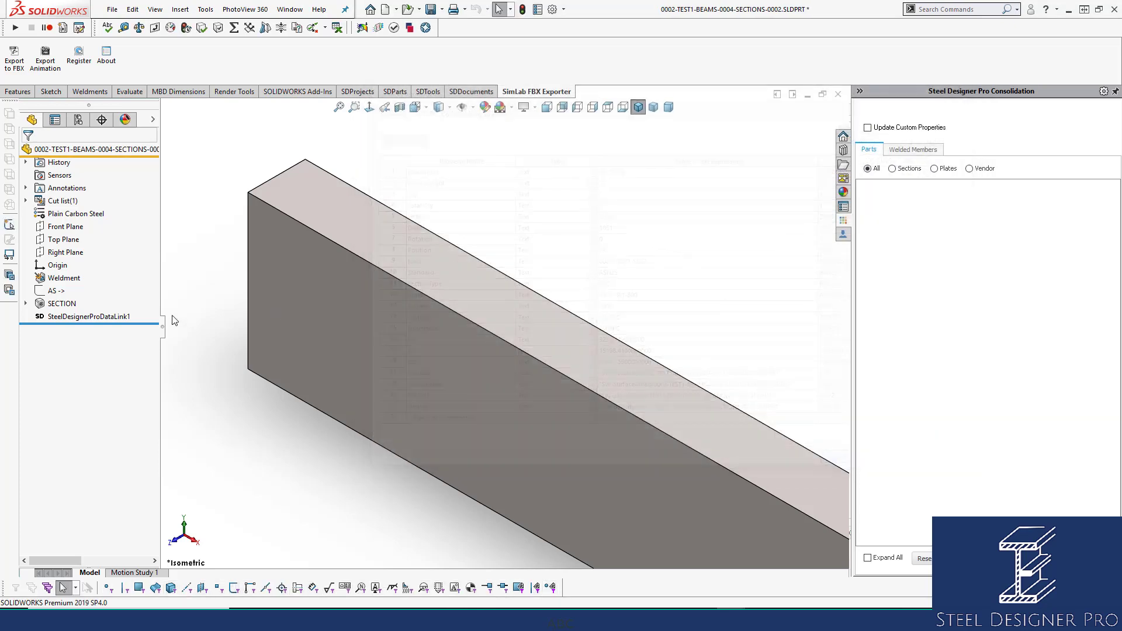
Examine the section part's data link, Weldment and SECTION features and expand its cut list.
left_click(90, 316)
left_click(69, 278)
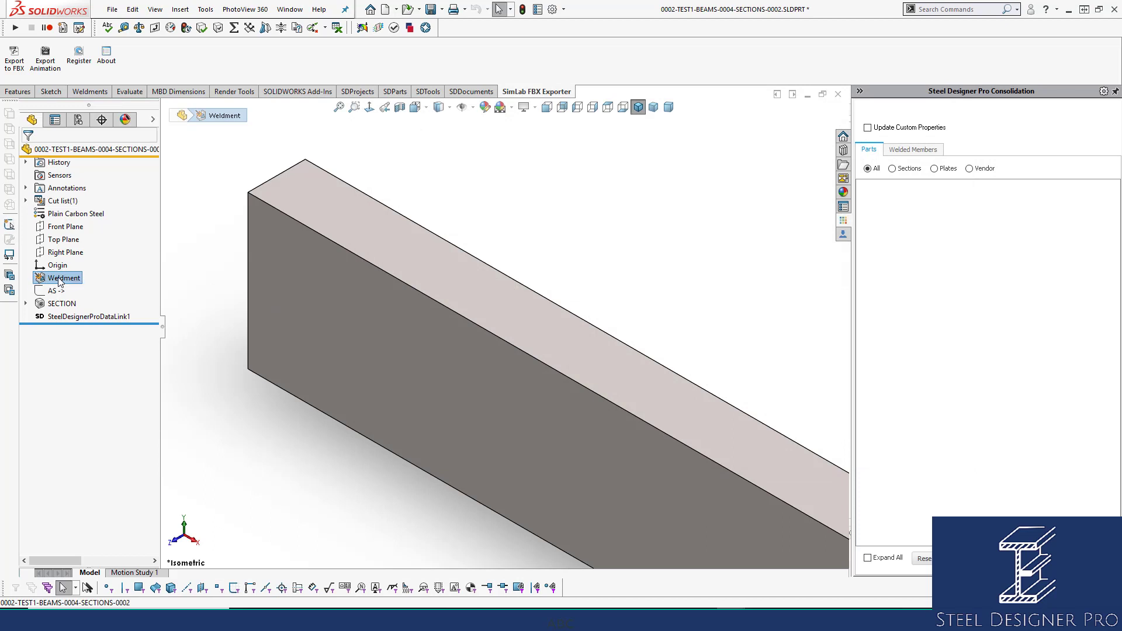
left_click(62, 303)
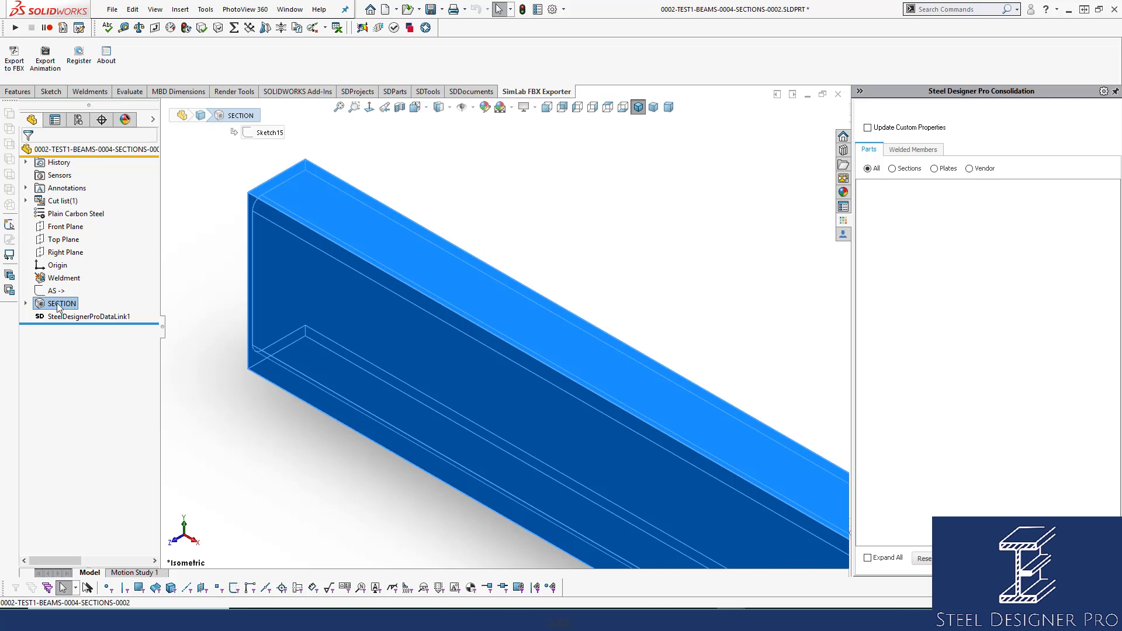
left_click(25, 200)
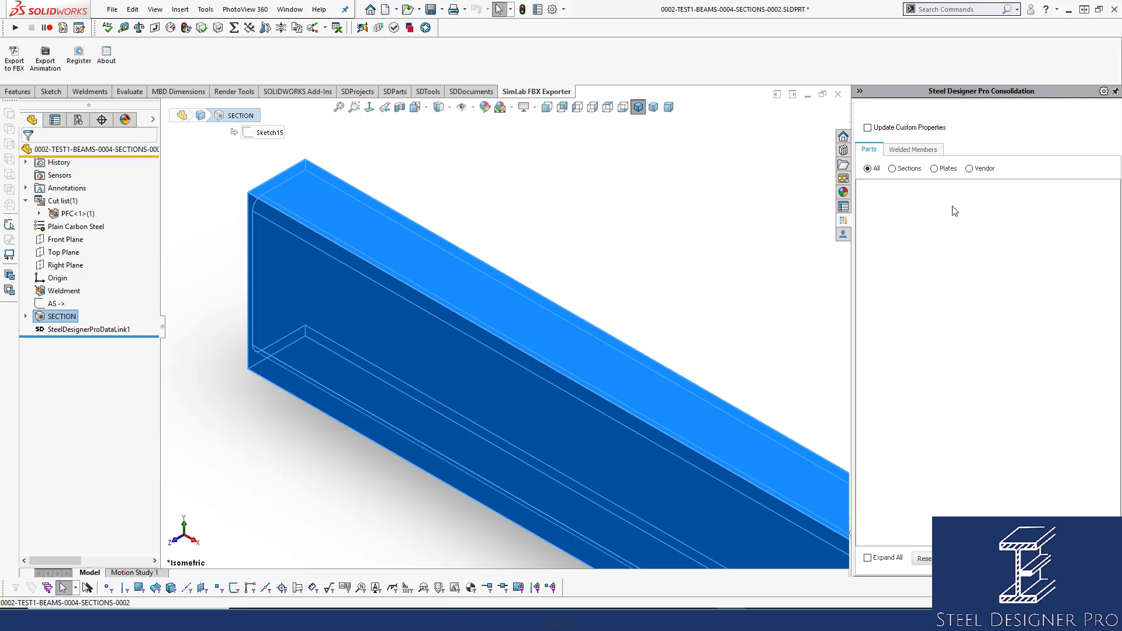
Turn off automatic cut list creation for the section part and recheck the cut list's options.
left_click(773, 138)
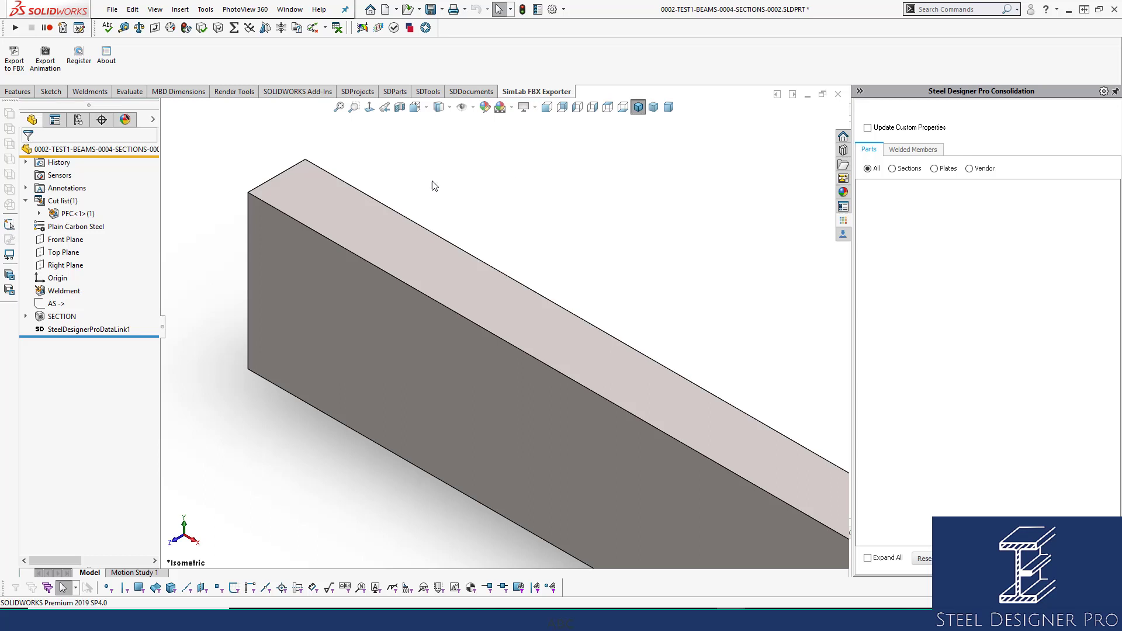
left_click(71, 201)
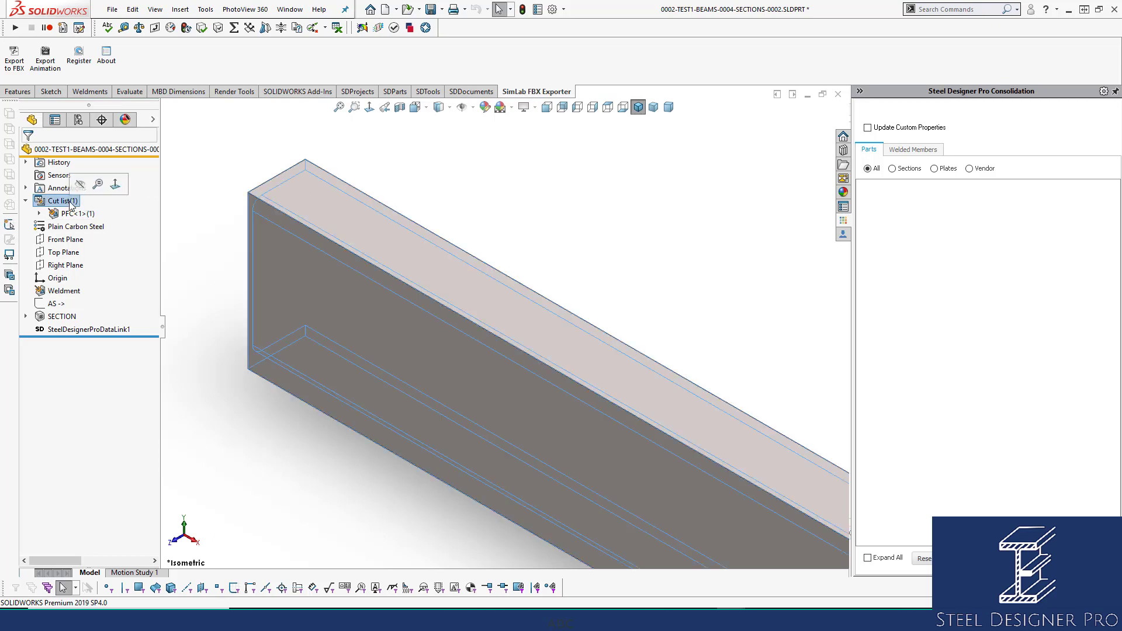
right_click(70, 201)
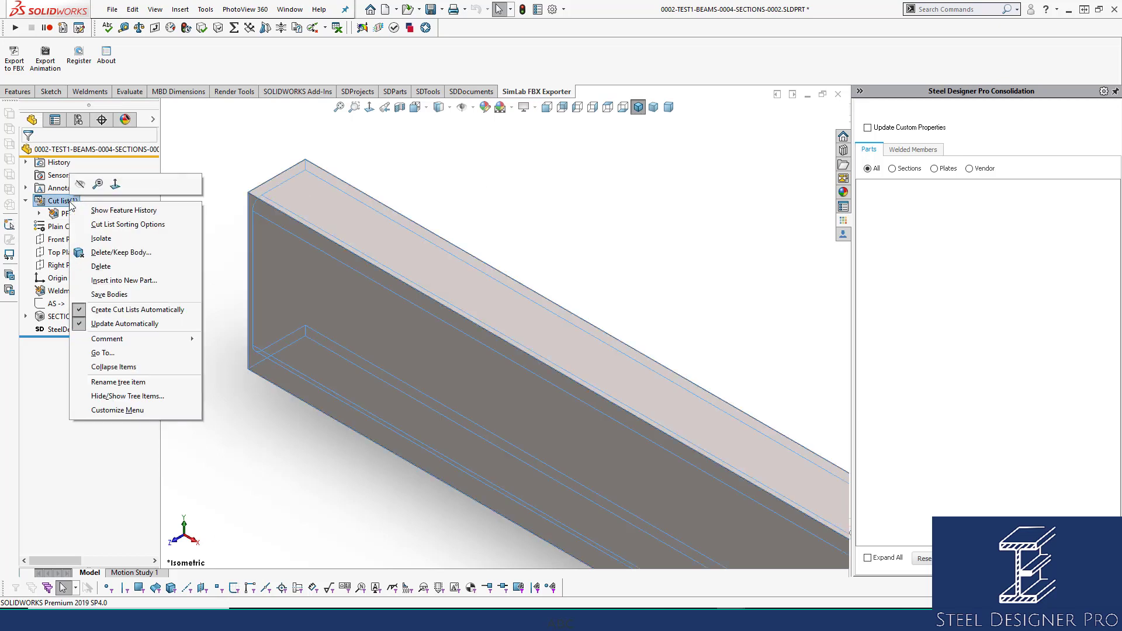
left_click(140, 309)
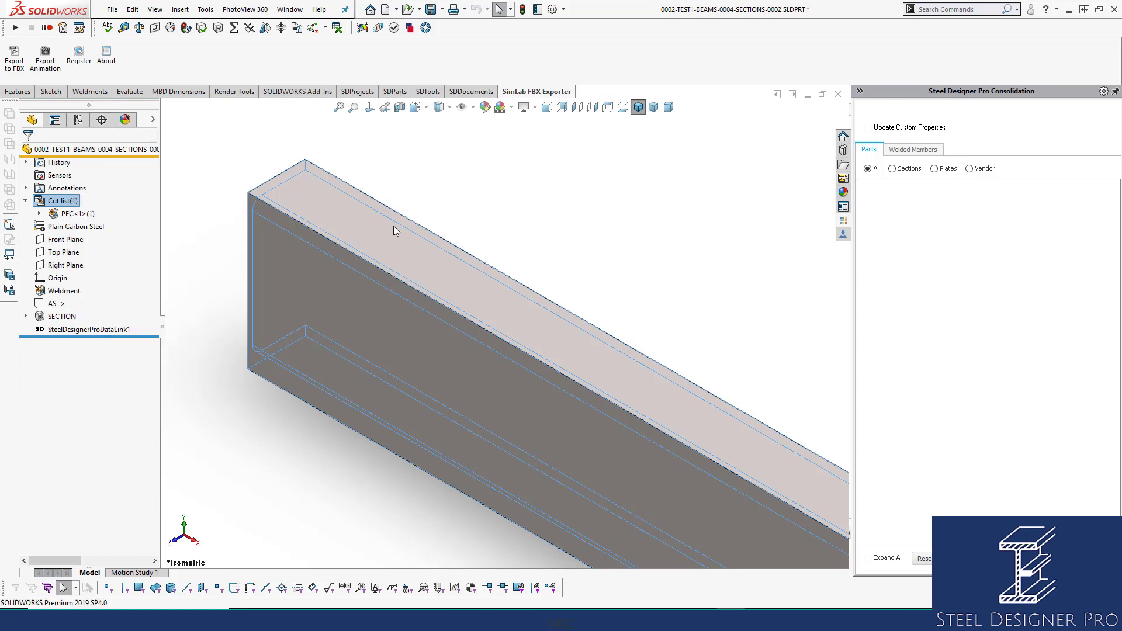
right_click(64, 201)
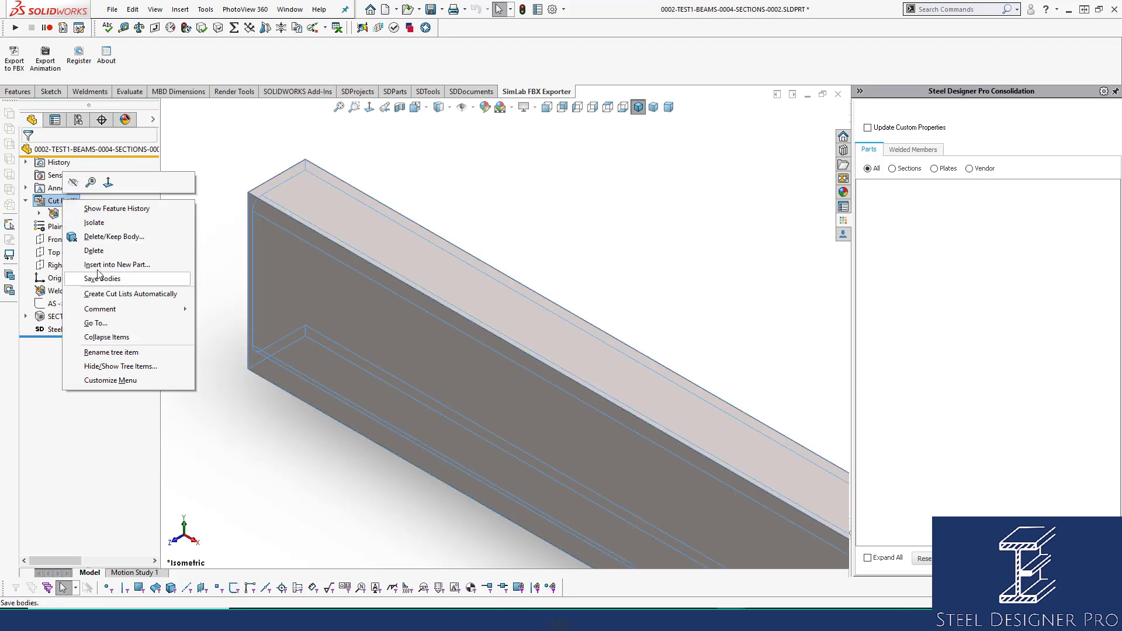
left_click(514, 237)
Delete the PFC cut list item from the section part's cut list and save the part.
left_click(69, 214)
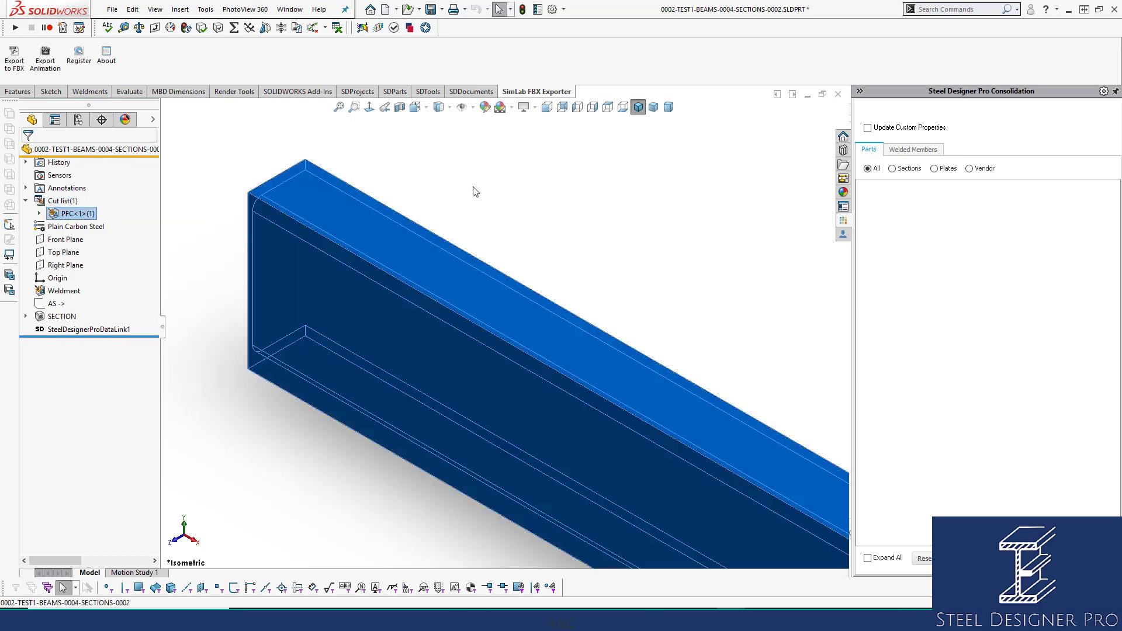
left_click(474, 198)
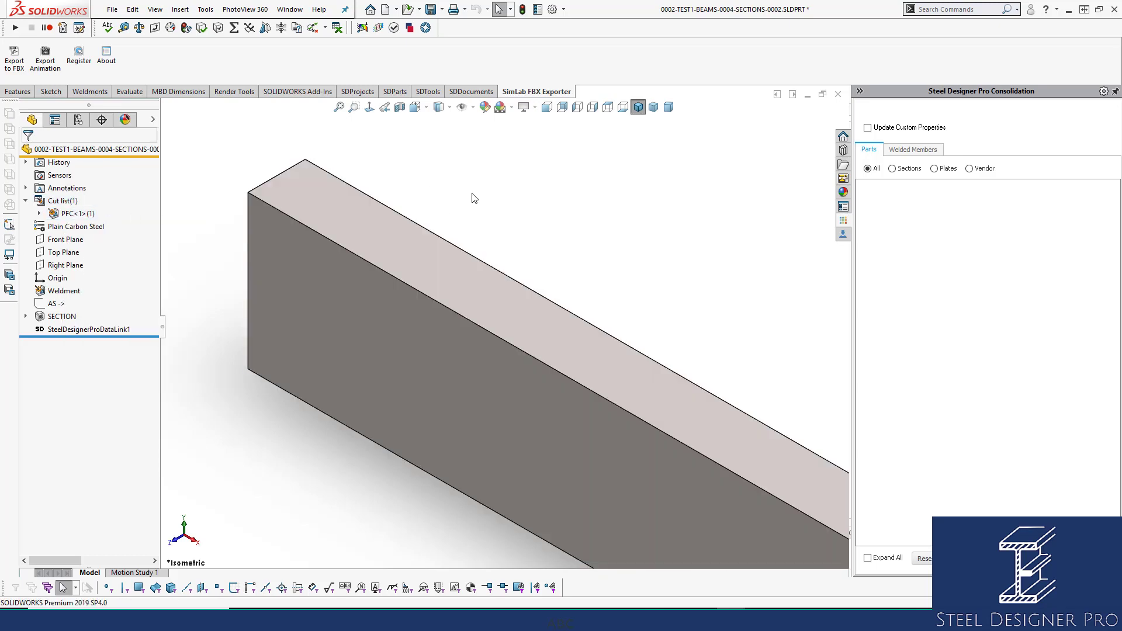
left_click(87, 214)
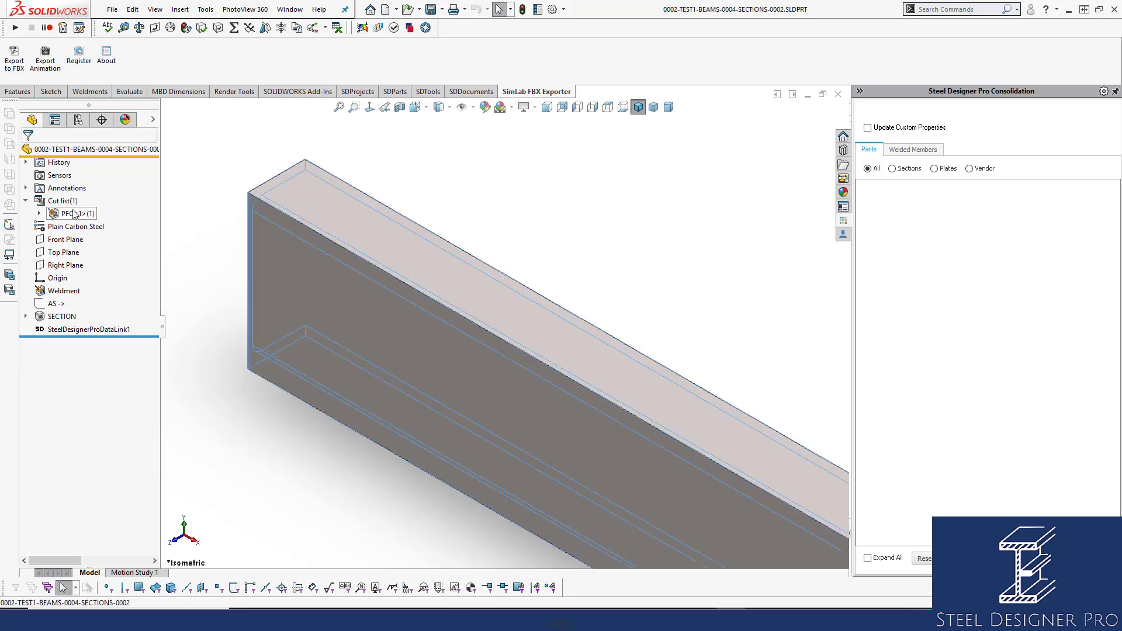
key("Delete")
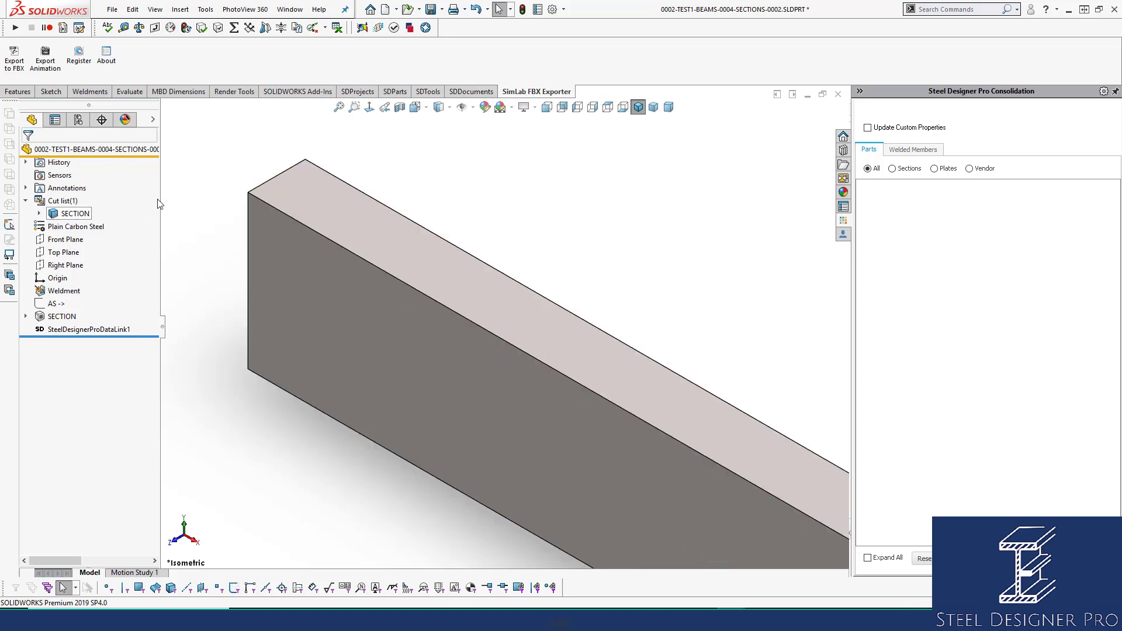
key("ctrl+s")
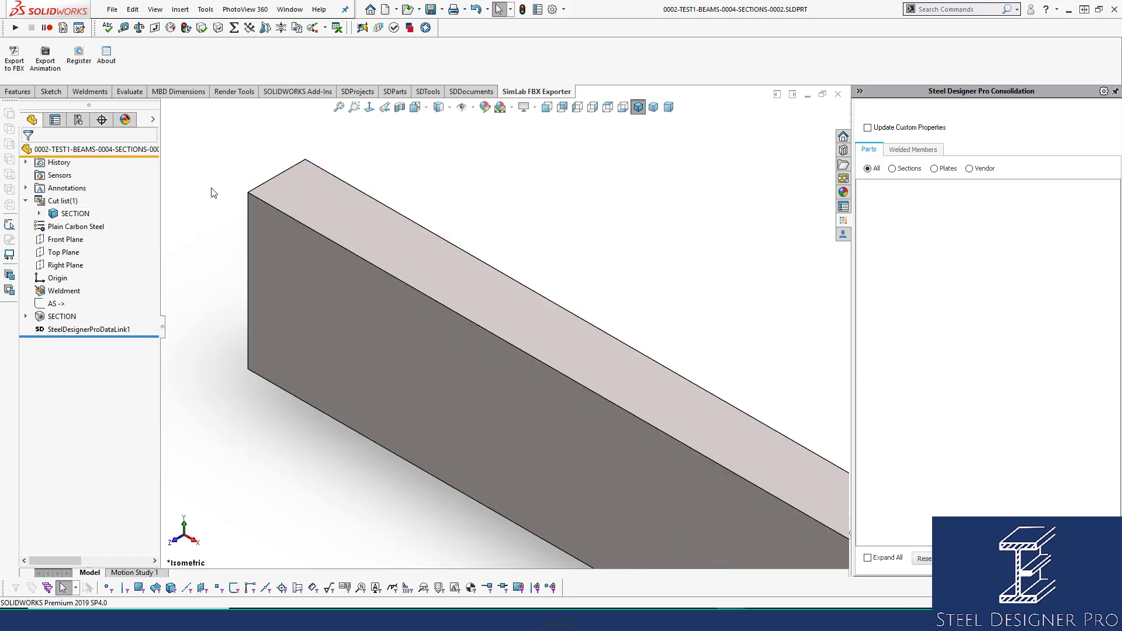
Turn automatic cut list creation back on for the section part's cut list.
left_click(63, 201)
right_click(65, 202)
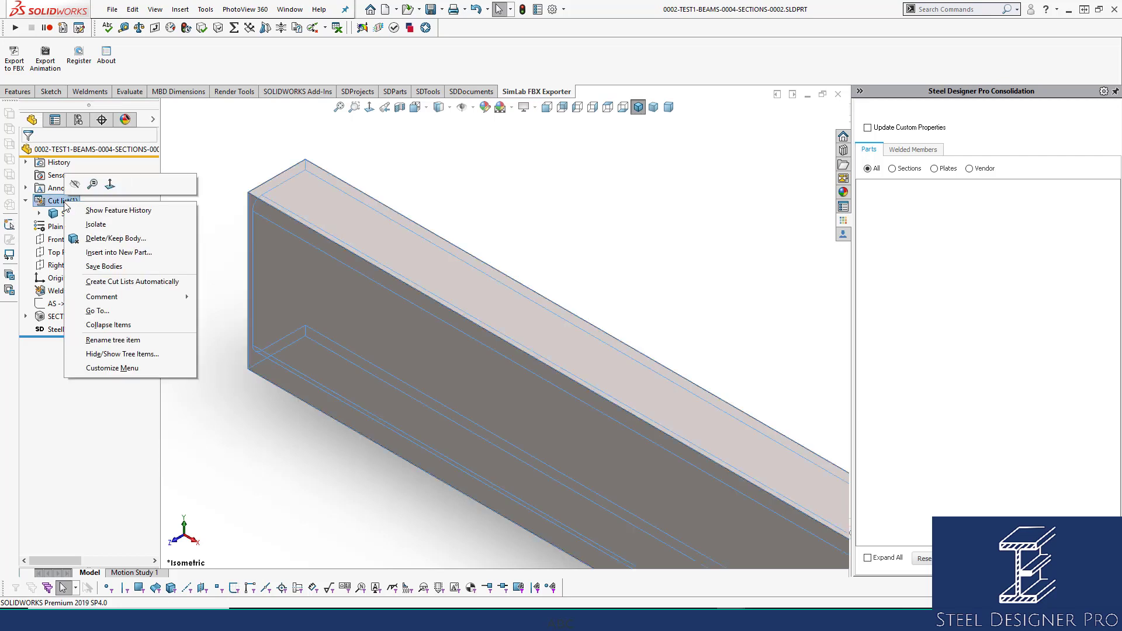
left_click(102, 282)
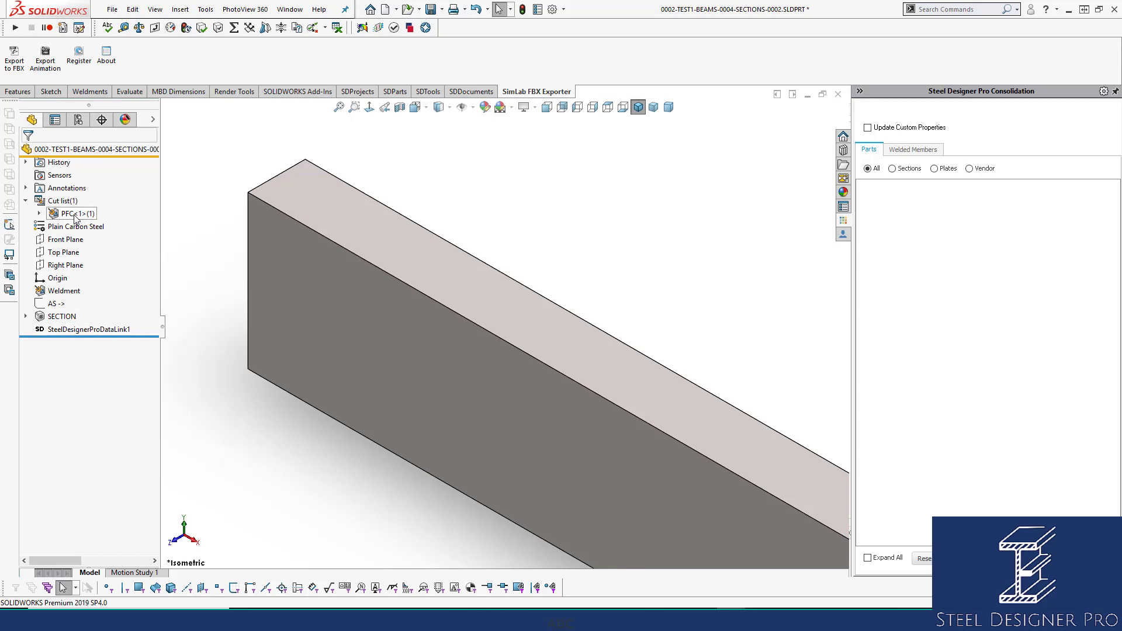
Review the section part's Length and Section custom properties, accept the dialog, and recheck the Length property.
left_click(537, 10)
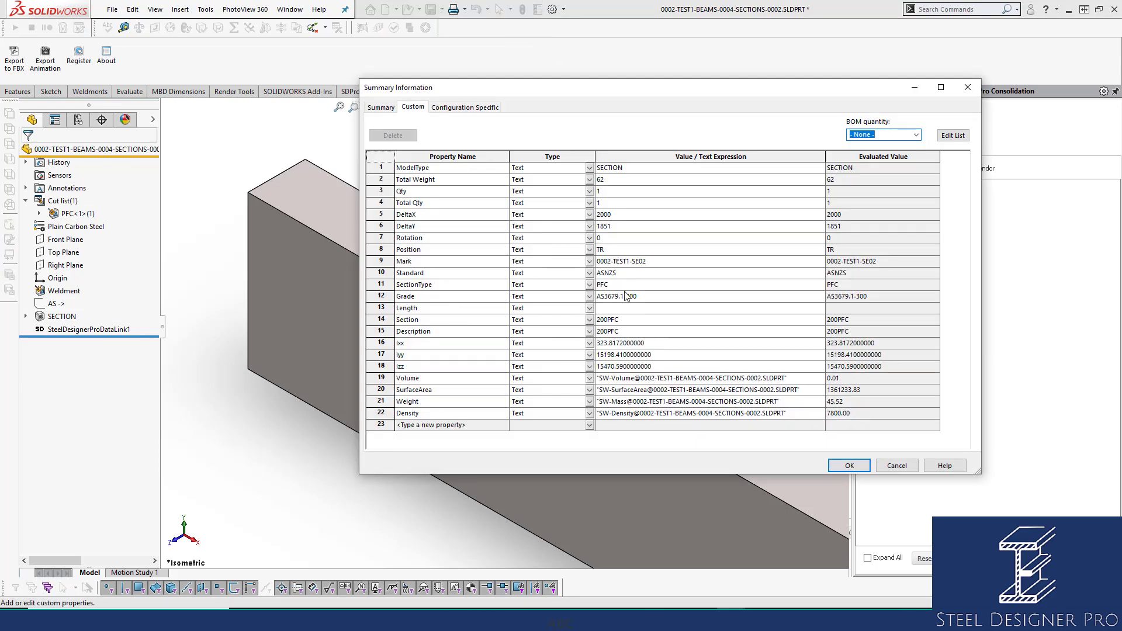
left_click(629, 308)
left_click(634, 322)
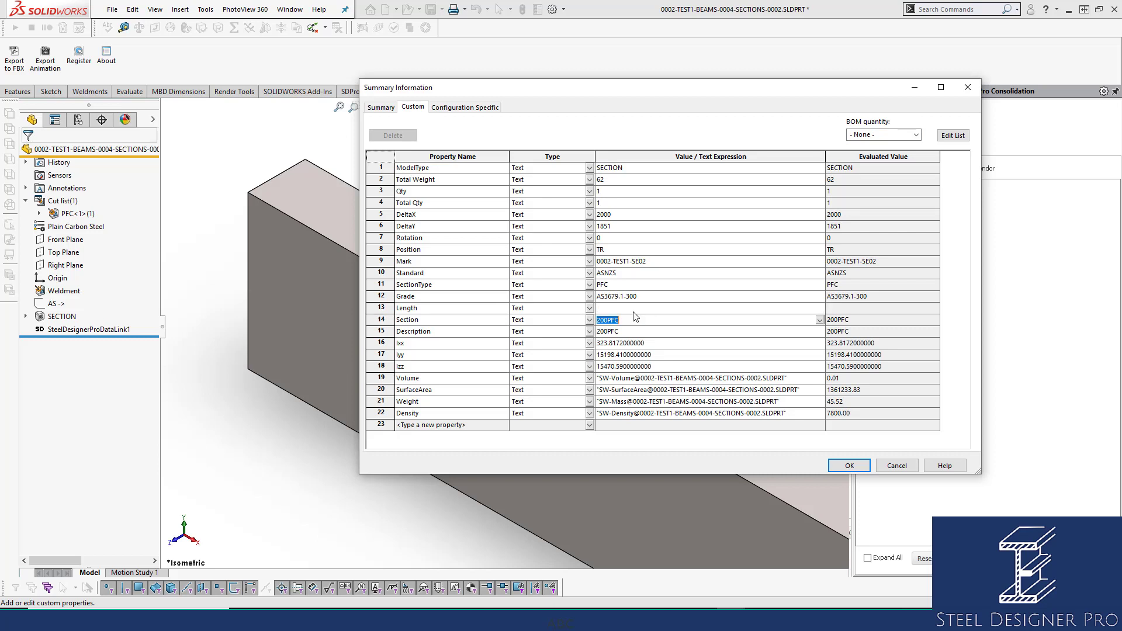
left_click(634, 311)
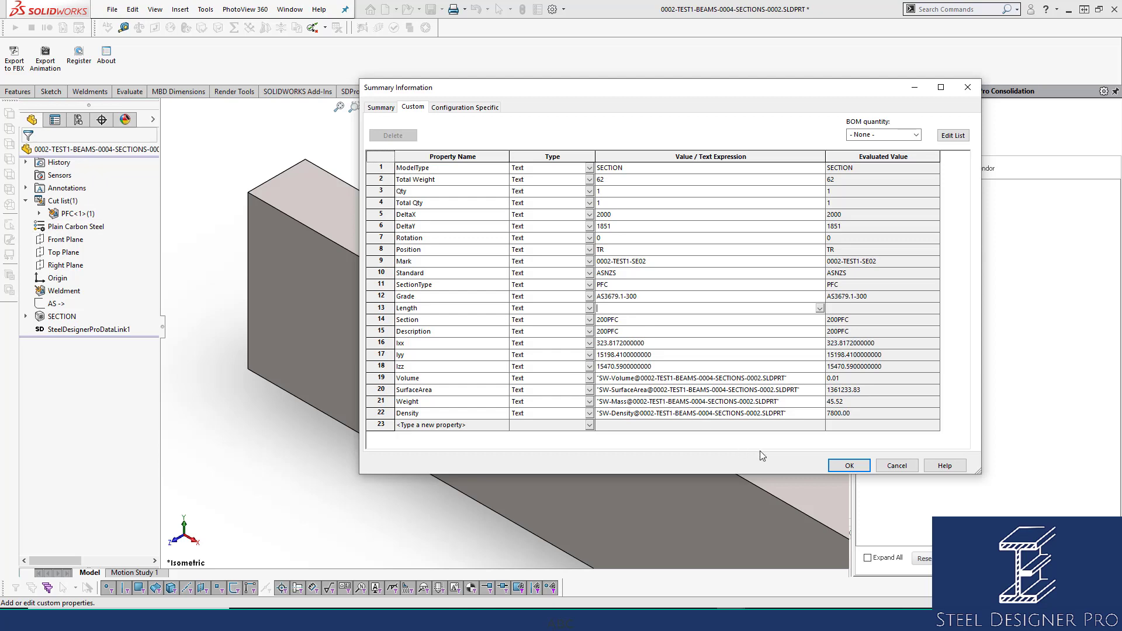
left_click(849, 466)
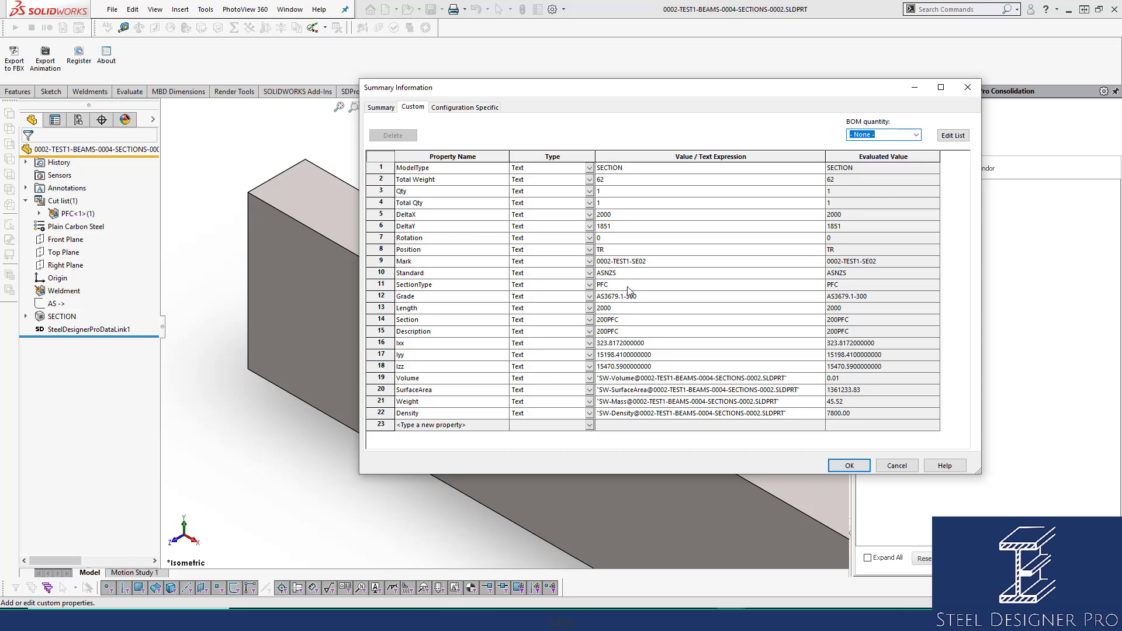
left_click(637, 308)
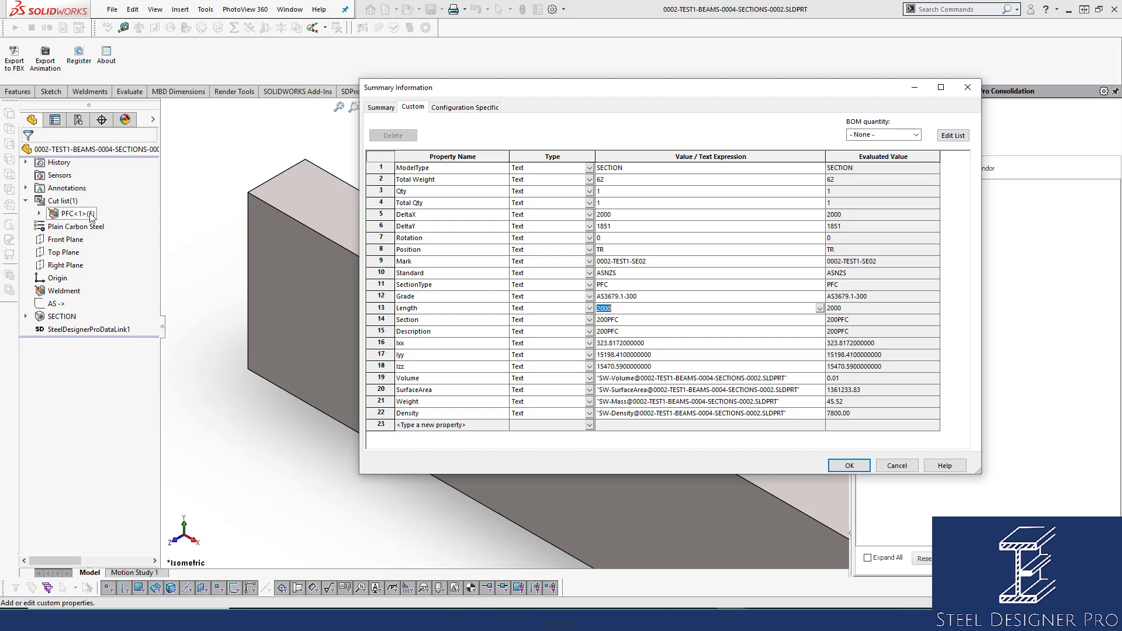
left_click(841, 465)
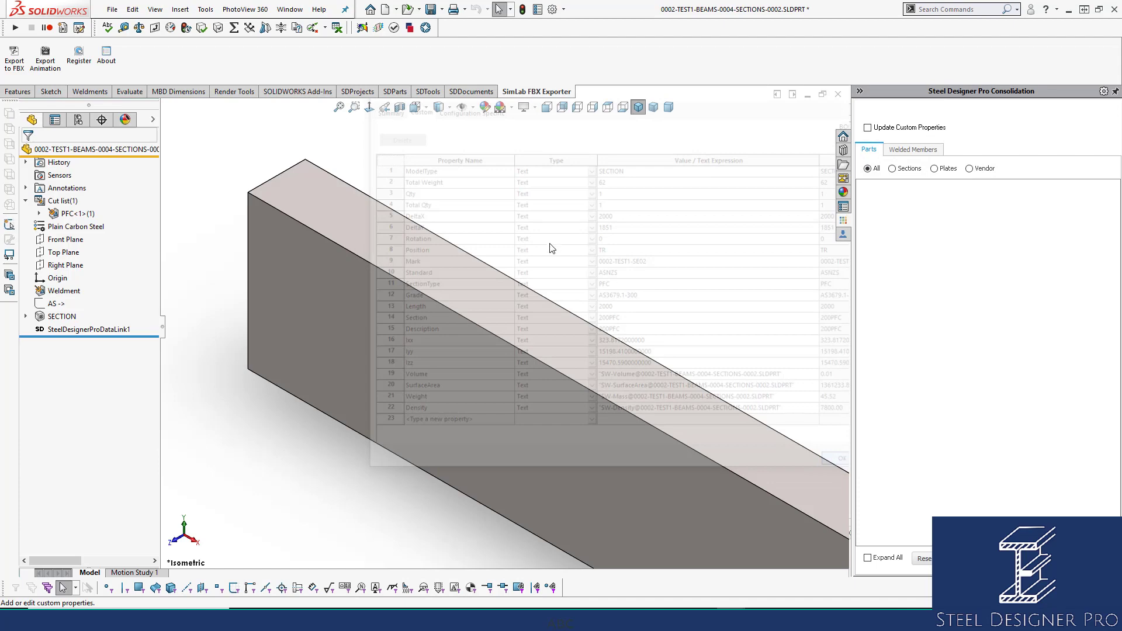
Close the section part and open the 0002-TEST1-PLATES-0001 plate part from the assembly.
left_click(338, 107)
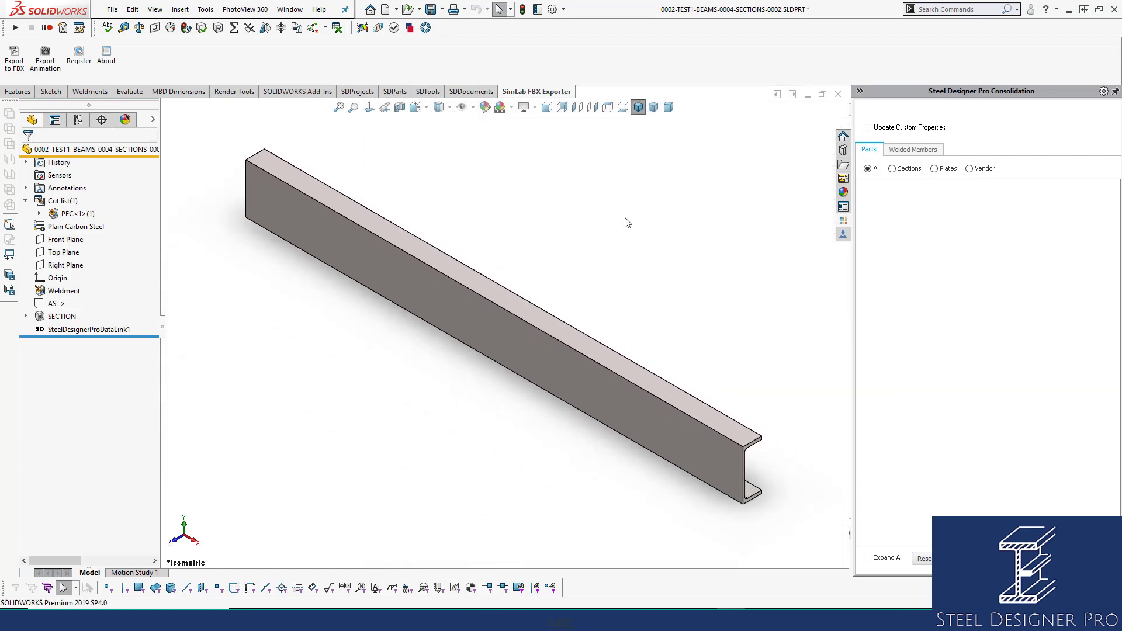
left_click(838, 95)
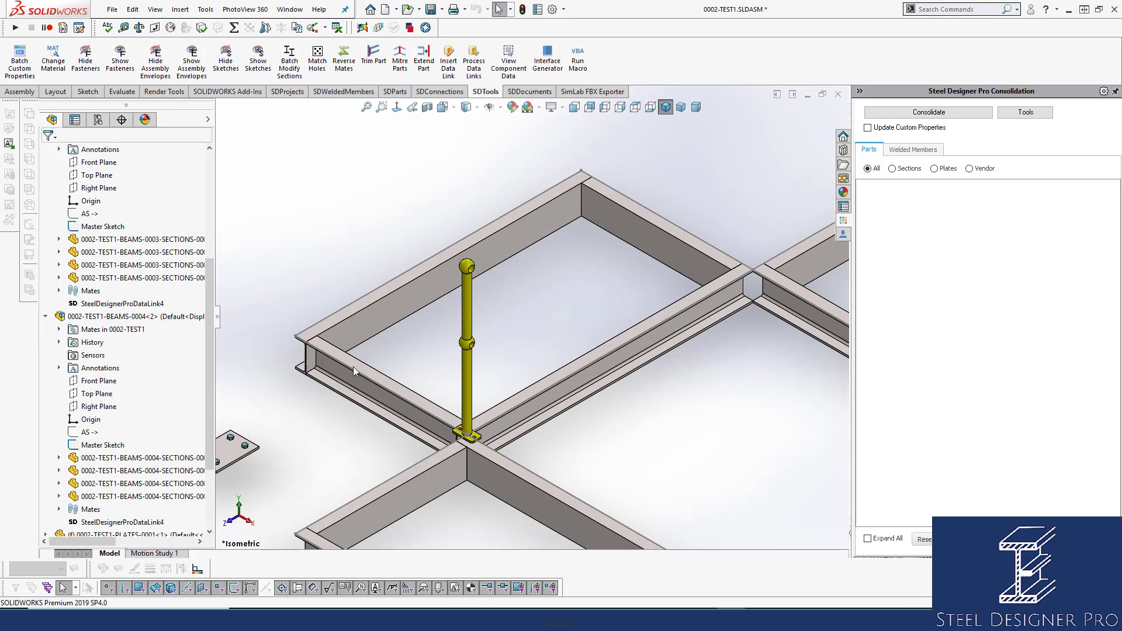
scroll(345, 400, "down", 4)
left_click(355, 402)
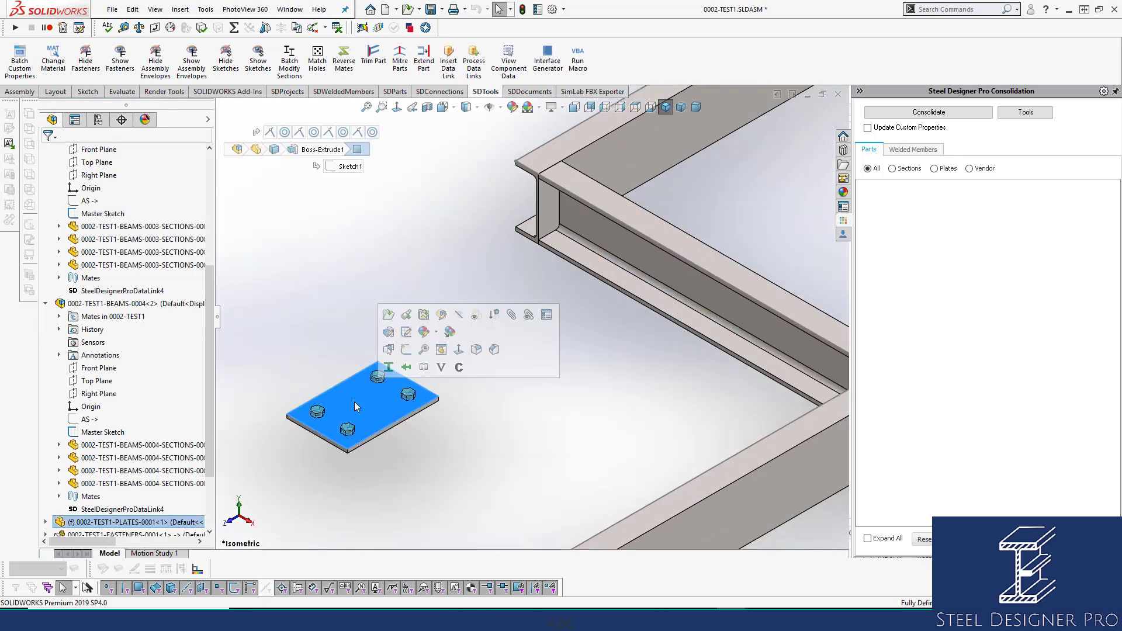
left_click(388, 315)
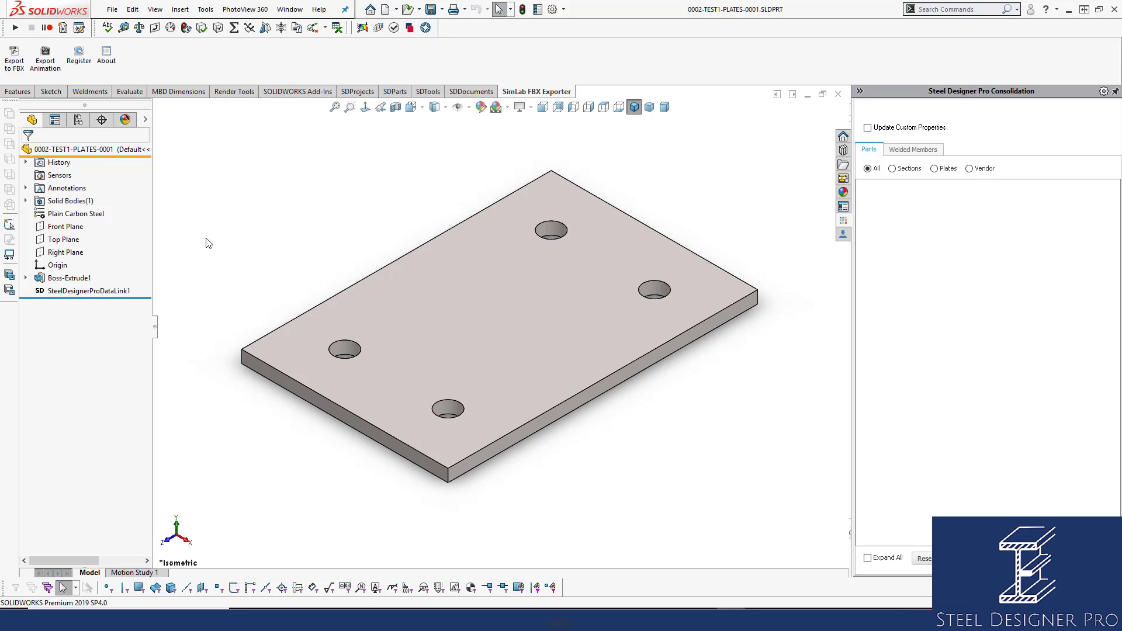
Examine where the plate's Top Plane lies in the front view and return to the isometric view.
left_click(66, 240)
left_click(542, 111)
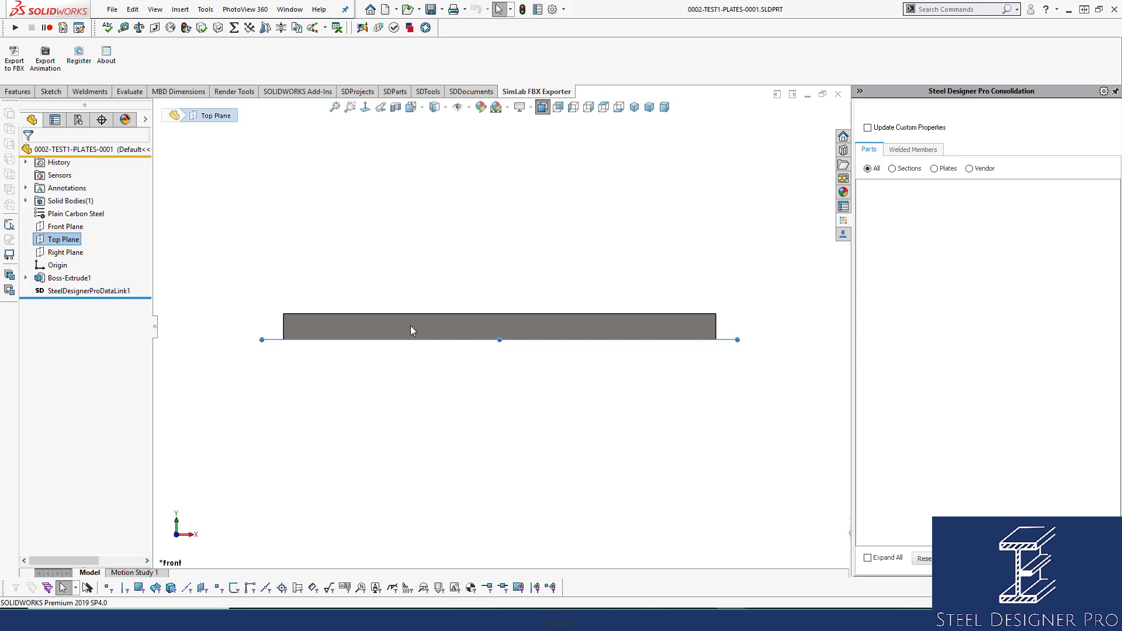
left_click(646, 199)
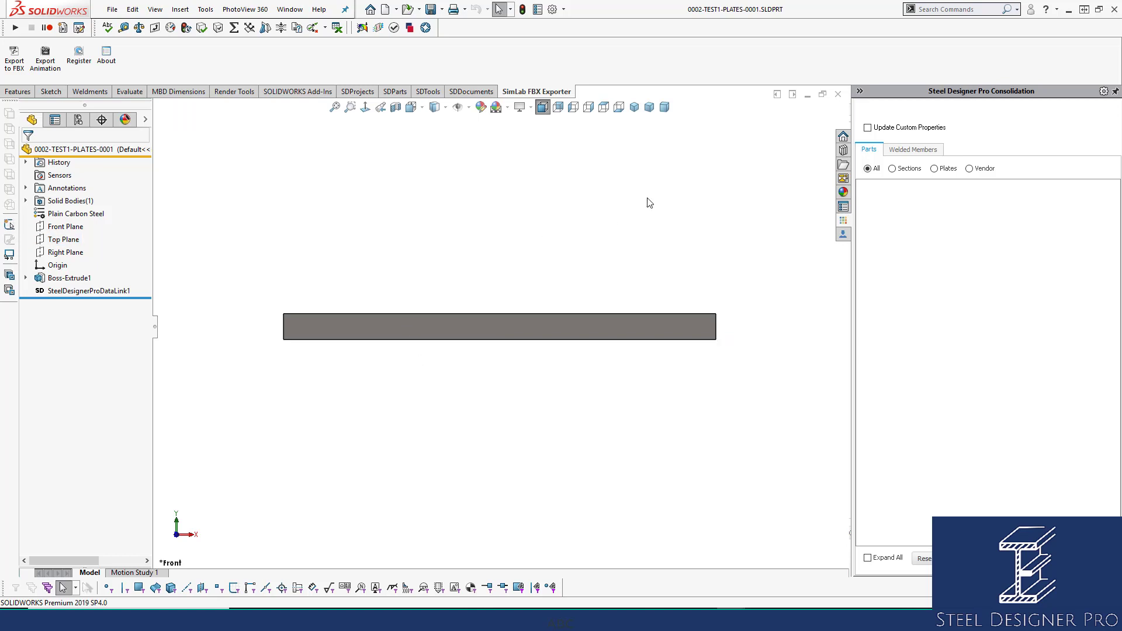
left_click(635, 107)
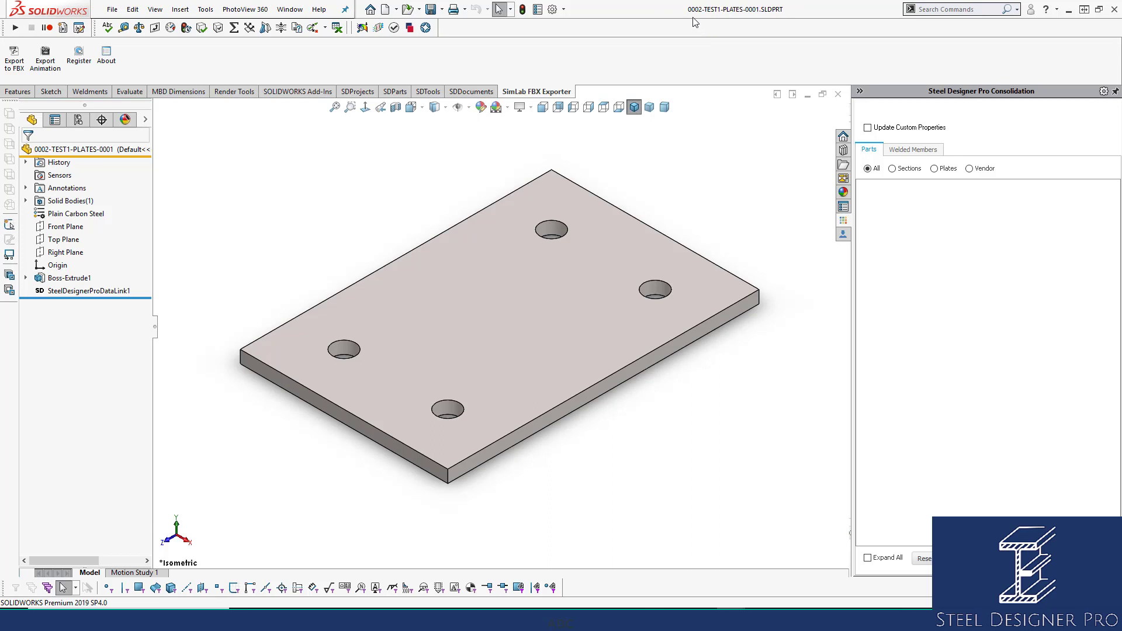
Review the plate's ModelType, Standard, Grade, Length and Description custom properties in an enlarged properties dialog.
mouse_move(695, 20)
left_click(537, 9)
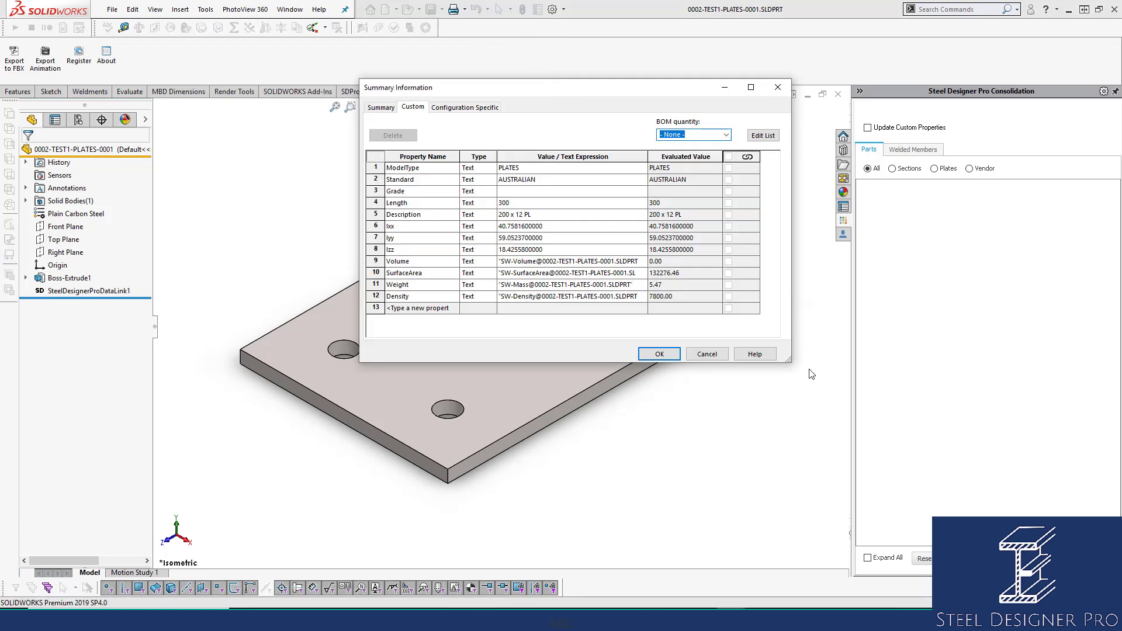
left_click_drag(790, 362, 981, 372)
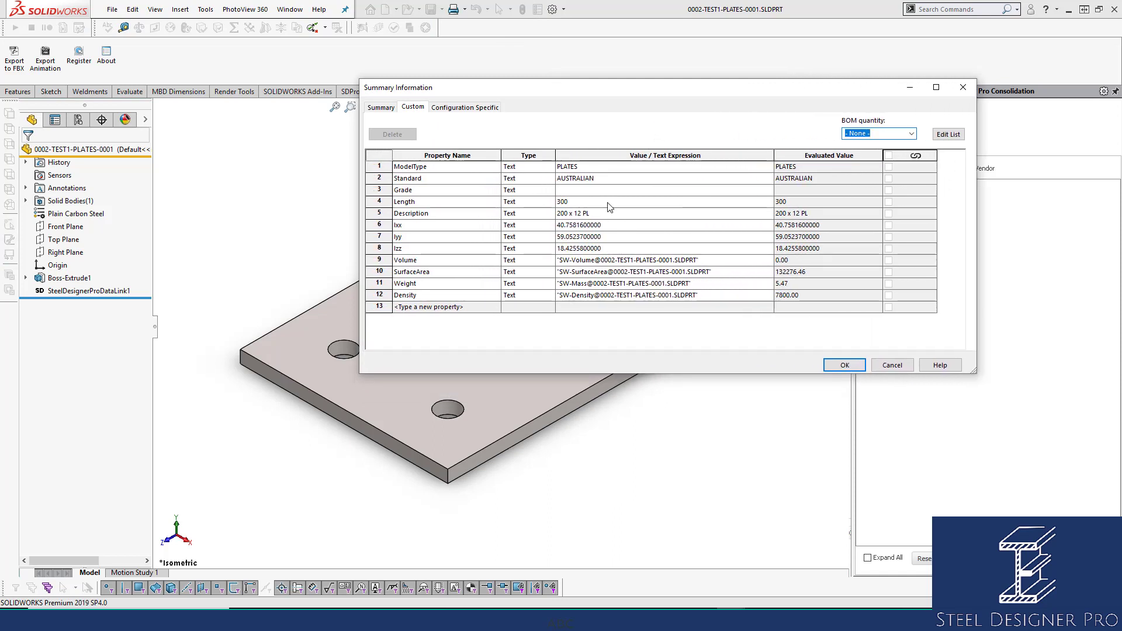
left_click(601, 167)
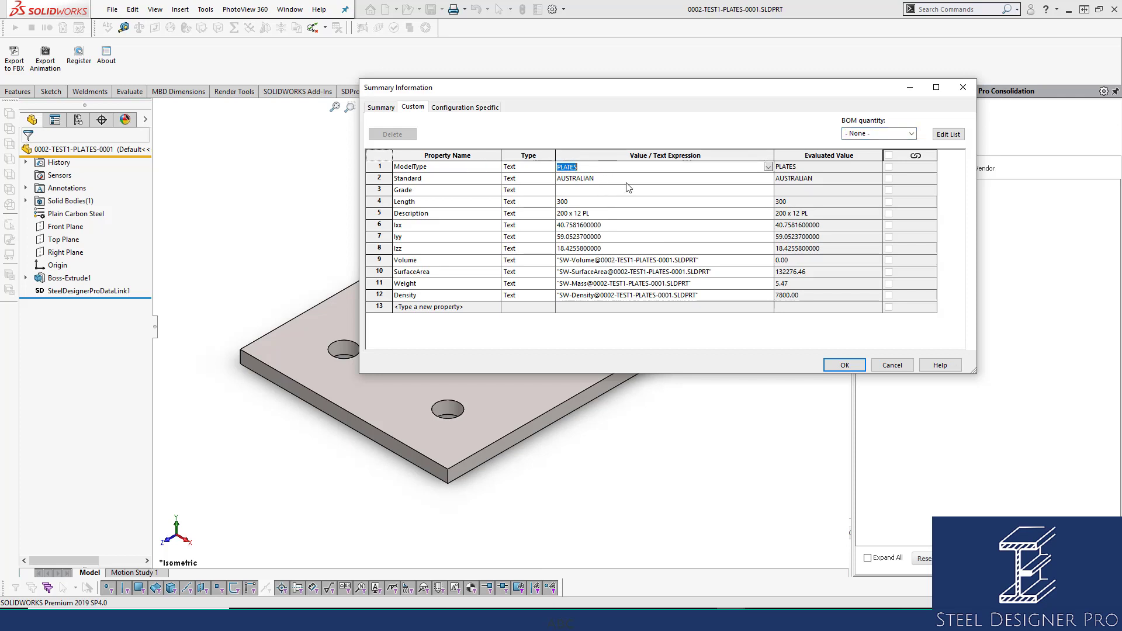
left_click(615, 181)
left_click(605, 191)
left_click(606, 203)
left_click(606, 214)
Delete the plate's custom properties from Length through Density, accept the dialog, and save the part.
left_click(374, 203)
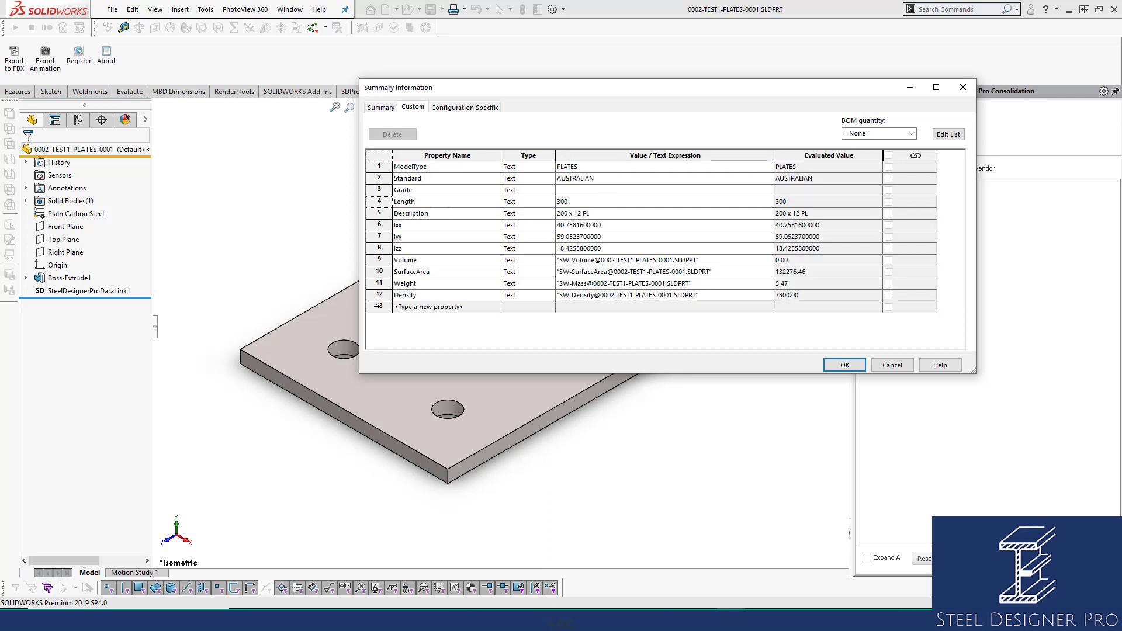
left_click(377, 306, "shift")
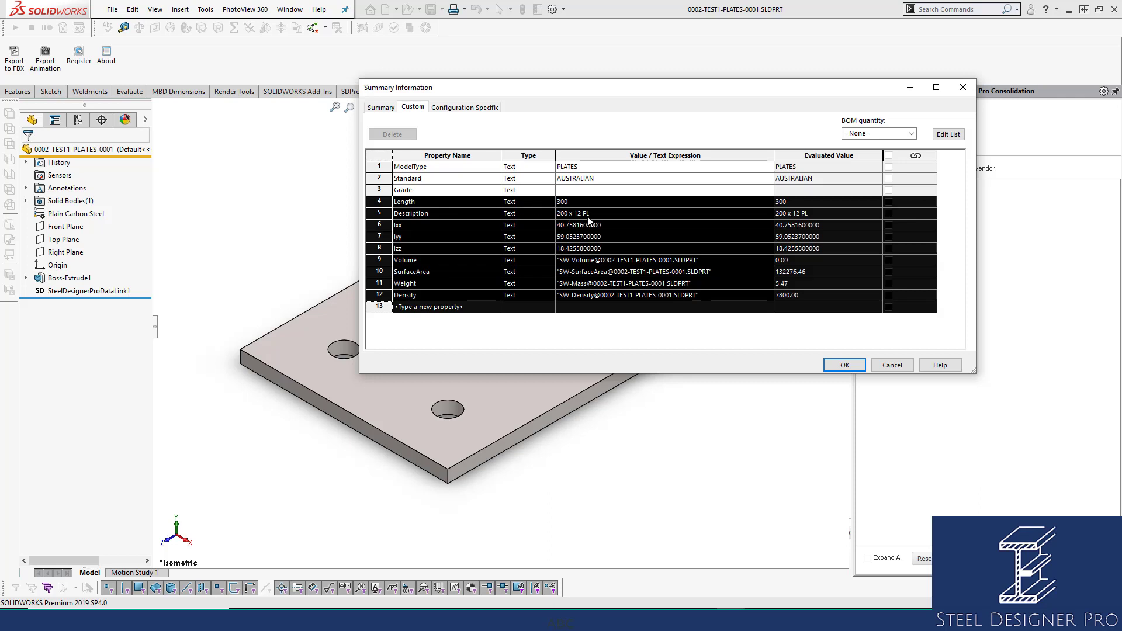
left_click(569, 239)
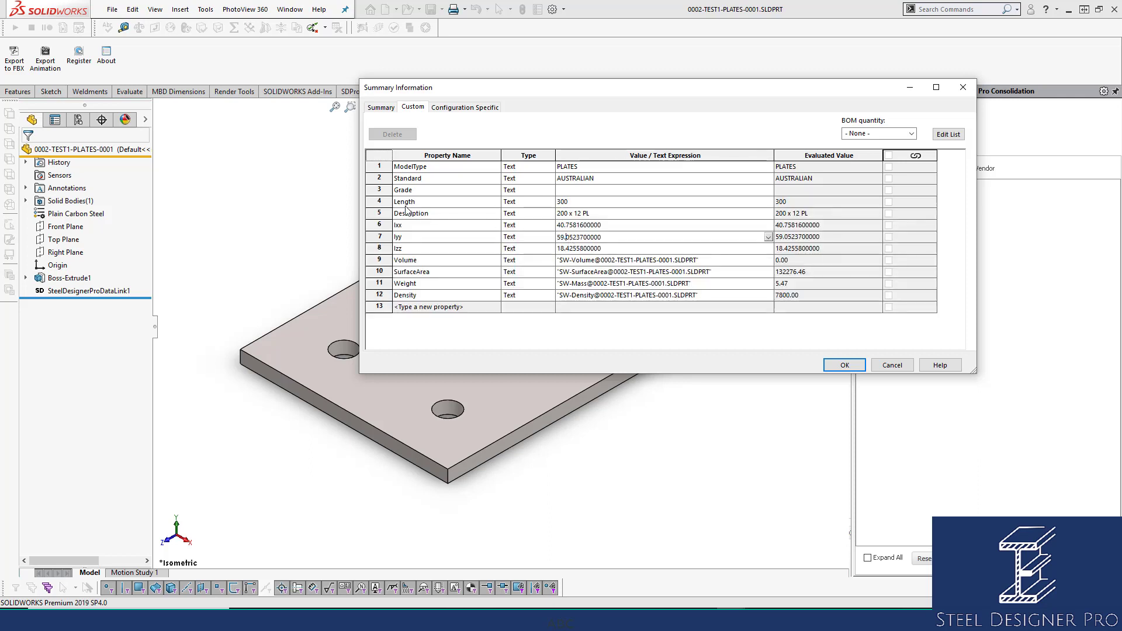
left_click(383, 202)
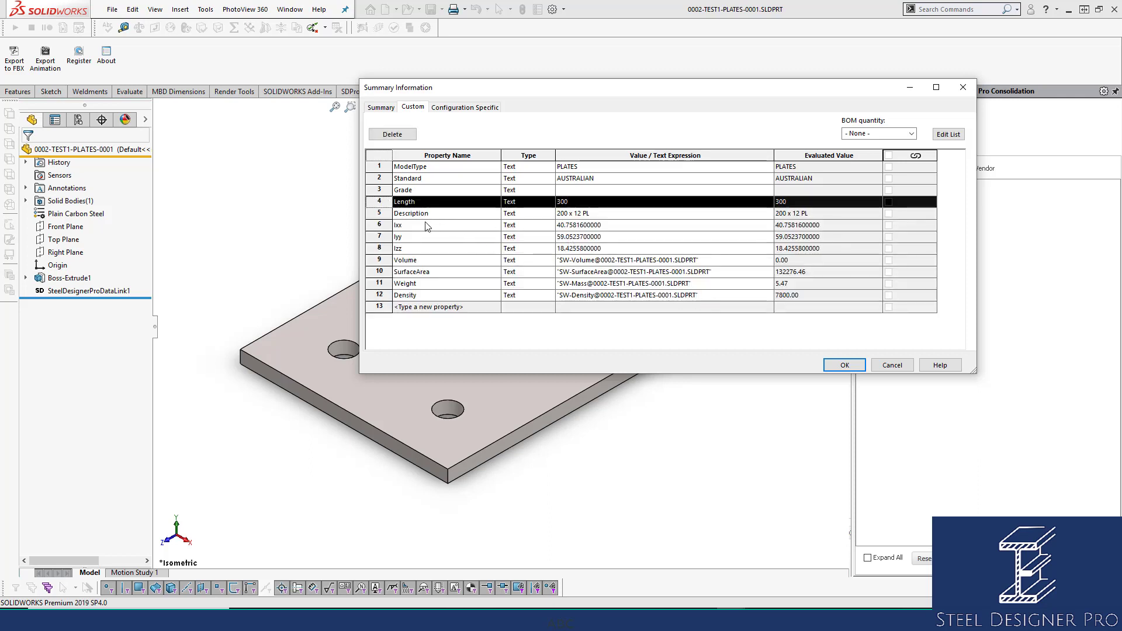
left_click(385, 295, "shift")
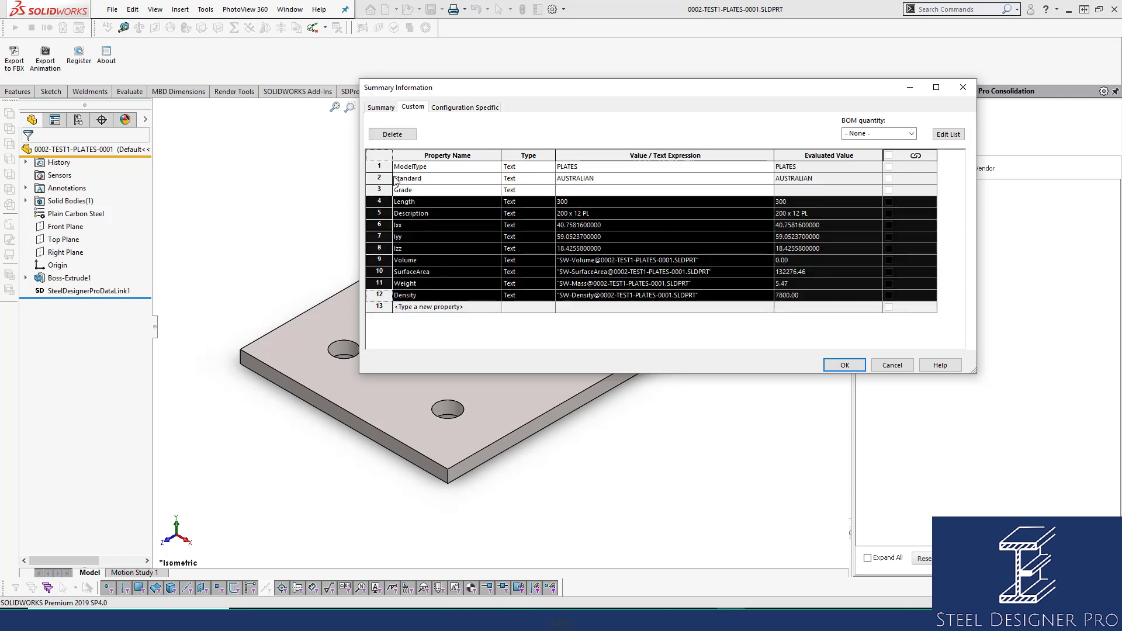
left_click(392, 134)
left_click(825, 364)
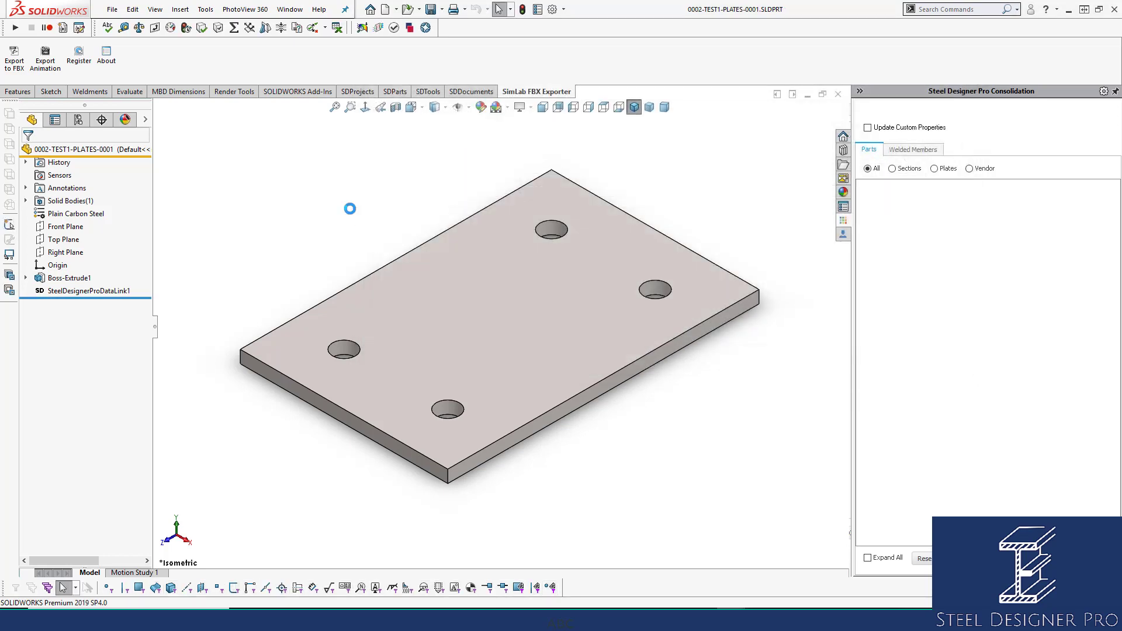
Review the plate's Length, Description and Grade custom properties, accept the properties dialog, and close the part.
left_click(538, 10)
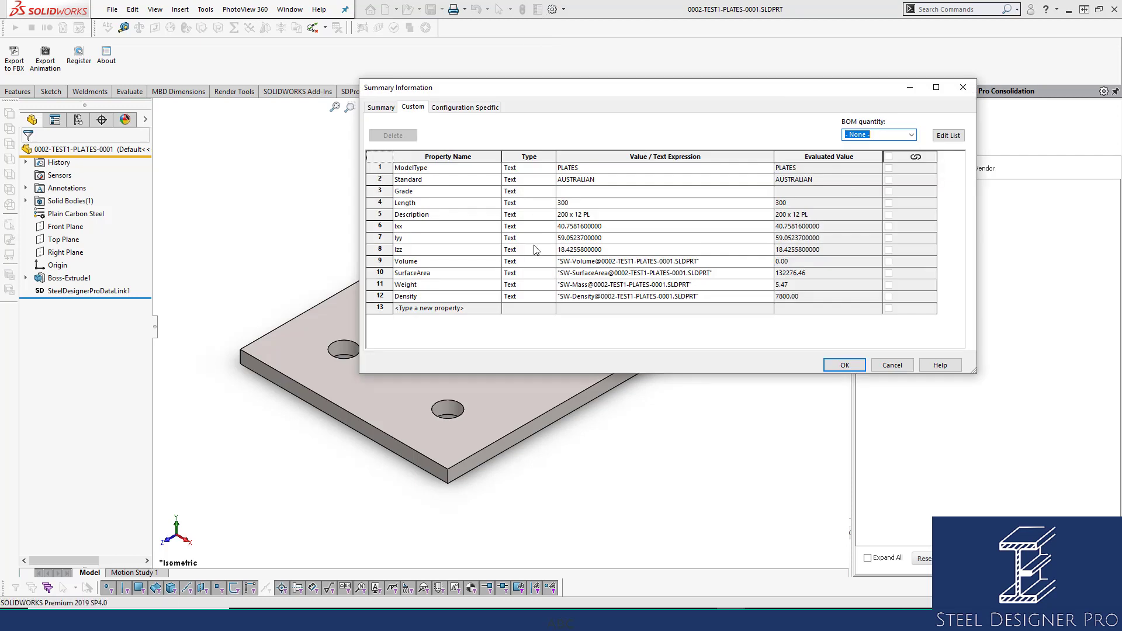
left_click(601, 217)
left_click(602, 206)
left_click(604, 214)
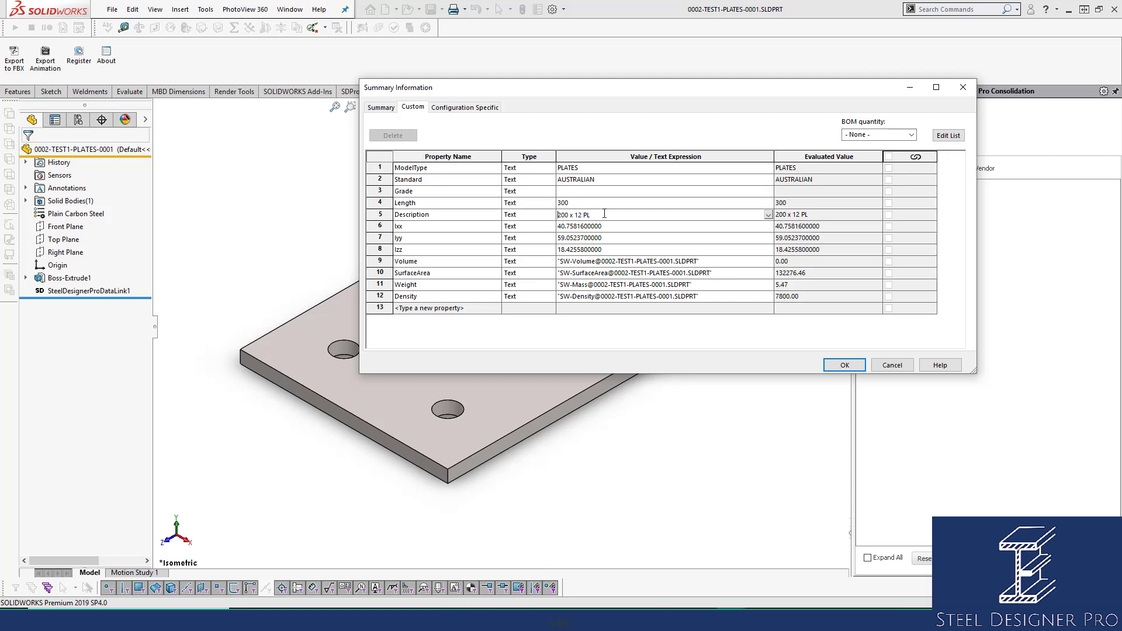
mouse_move(569, 215)
left_mouse_down()
mouse_move(557, 215)
mouse_move(575, 216)
left_mouse_up()
left_click(575, 204)
left_click(570, 216)
left_click_drag(569, 216, 557, 215)
left_click(574, 216)
double_click(578, 215)
double_click(564, 215)
left_click(573, 205)
double_click(573, 204)
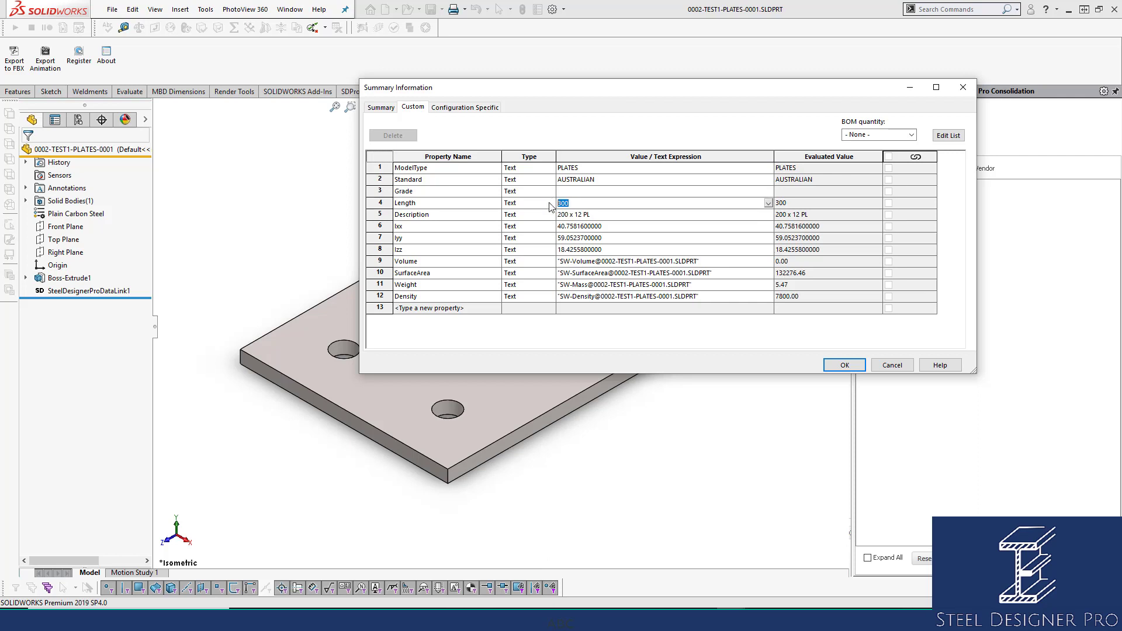
left_click(600, 192)
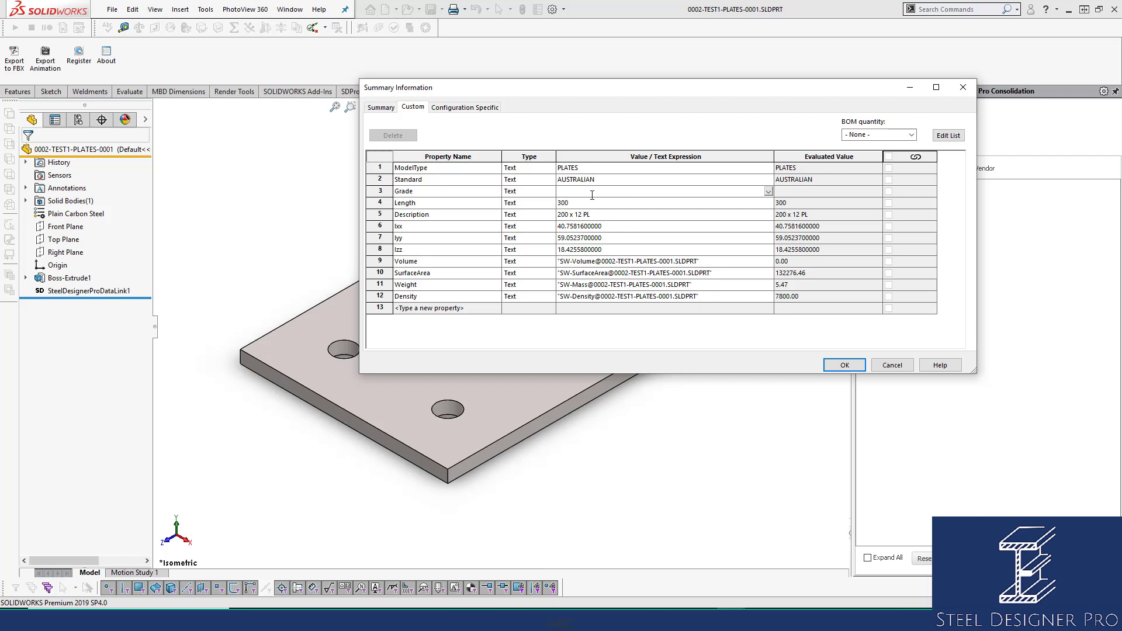
left_click(839, 367)
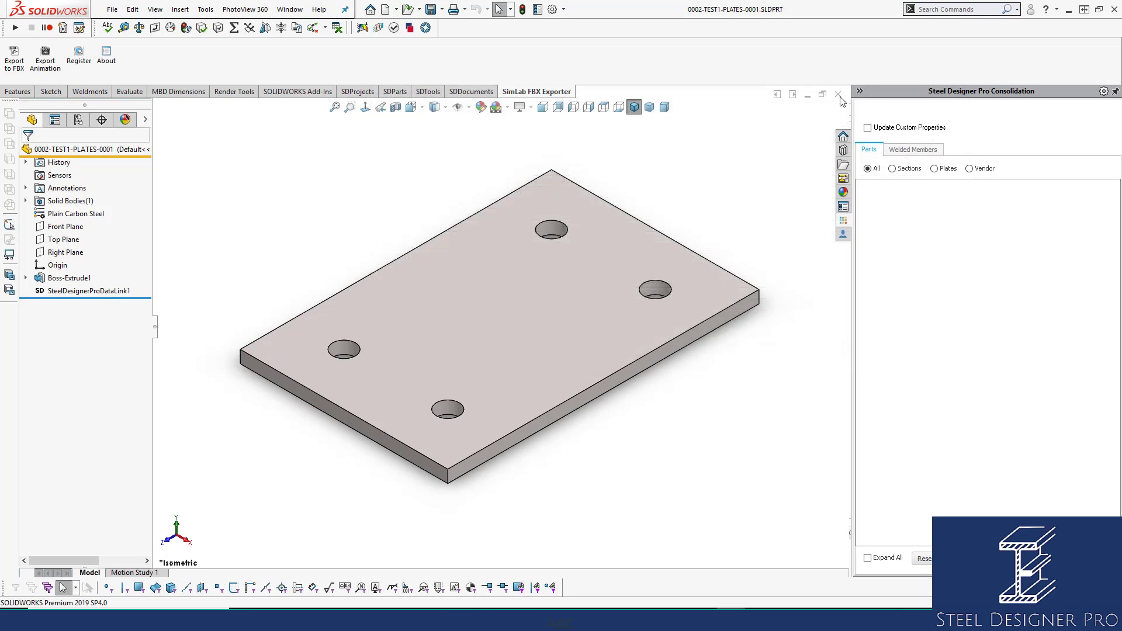
left_click(839, 96)
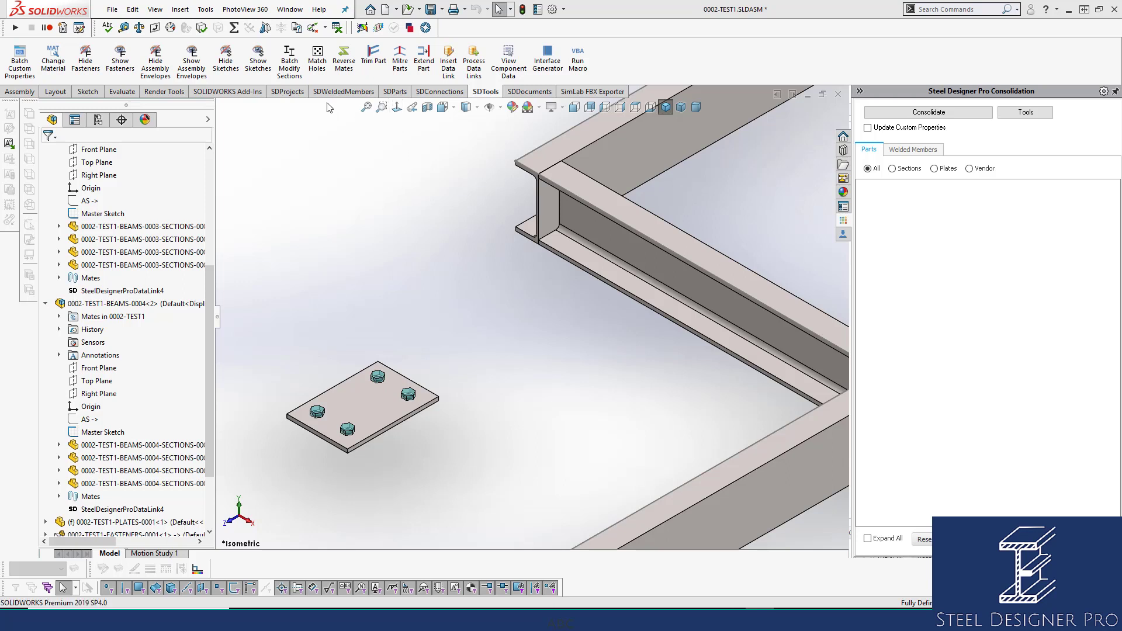
Open the project specifications for zone 0002-TEST1 of project 0002 from the Project Command Centre.
left_click(287, 93)
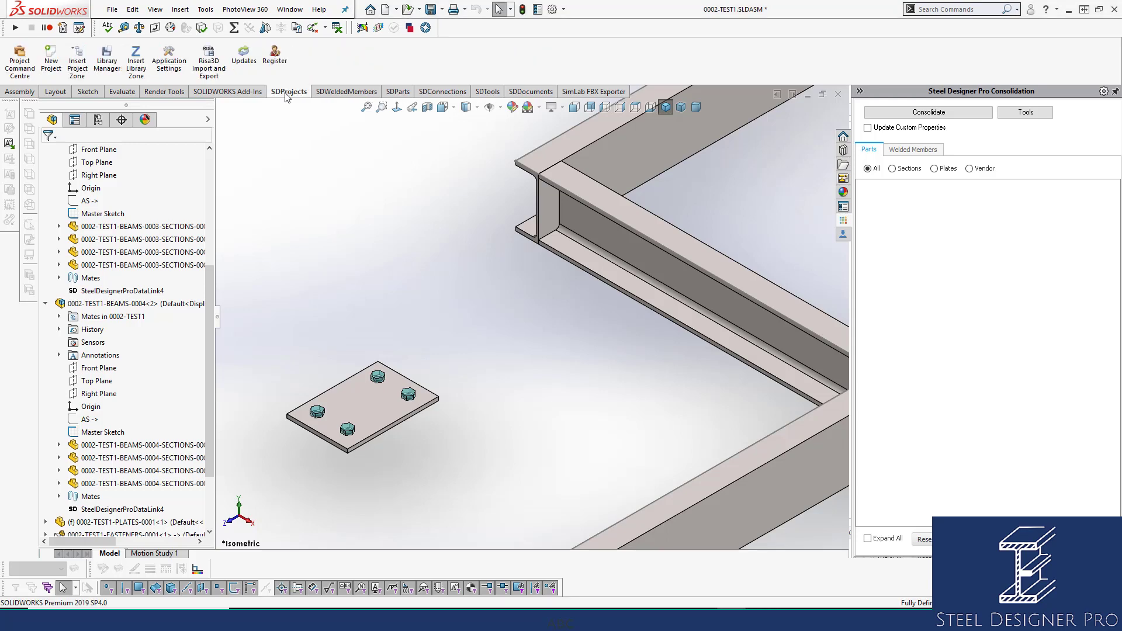
left_click(22, 59)
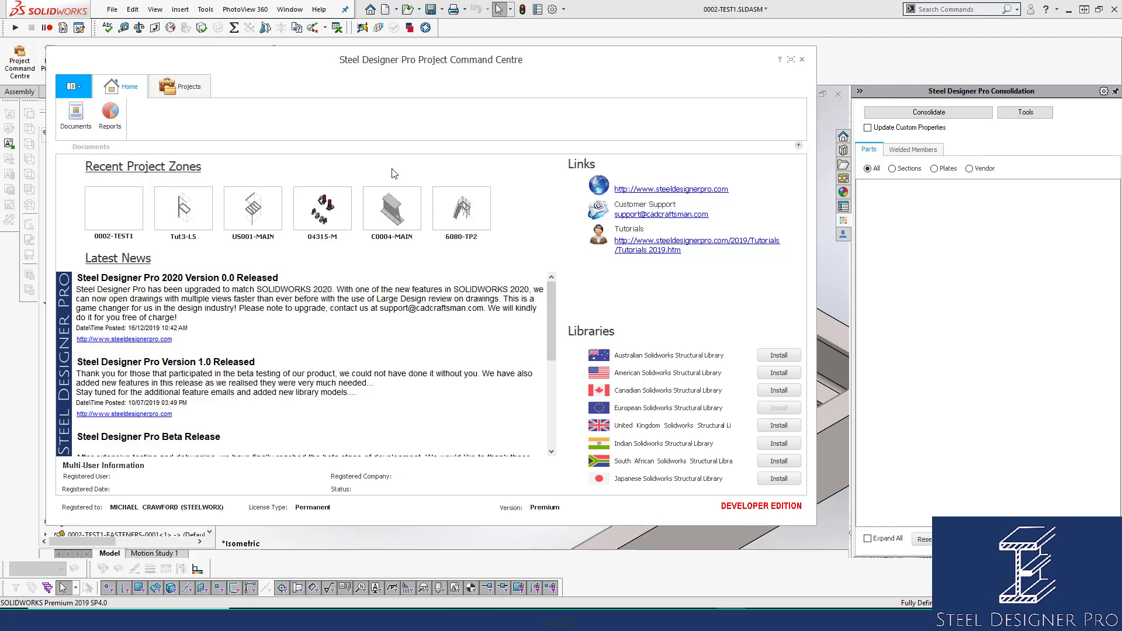
left_click(199, 95)
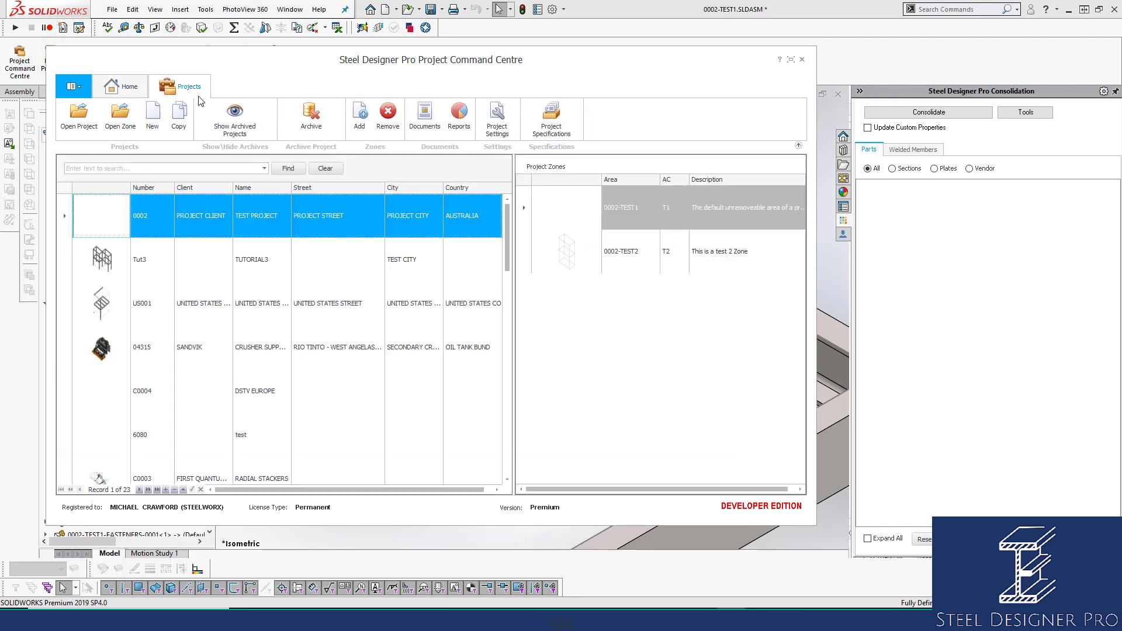
left_click(631, 219)
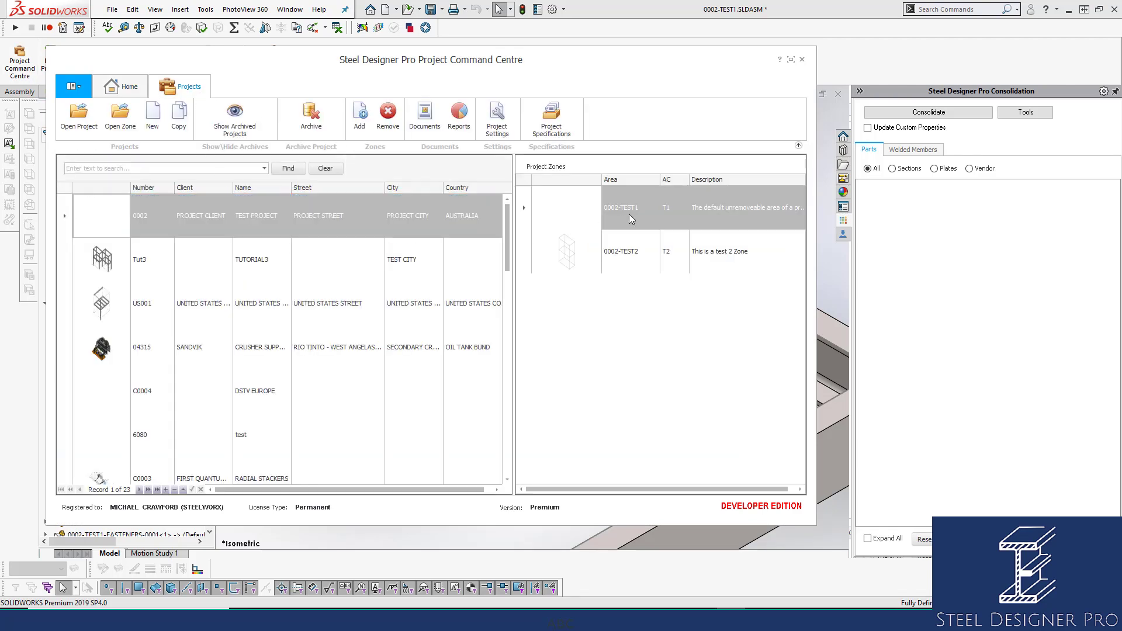
left_click(432, 218)
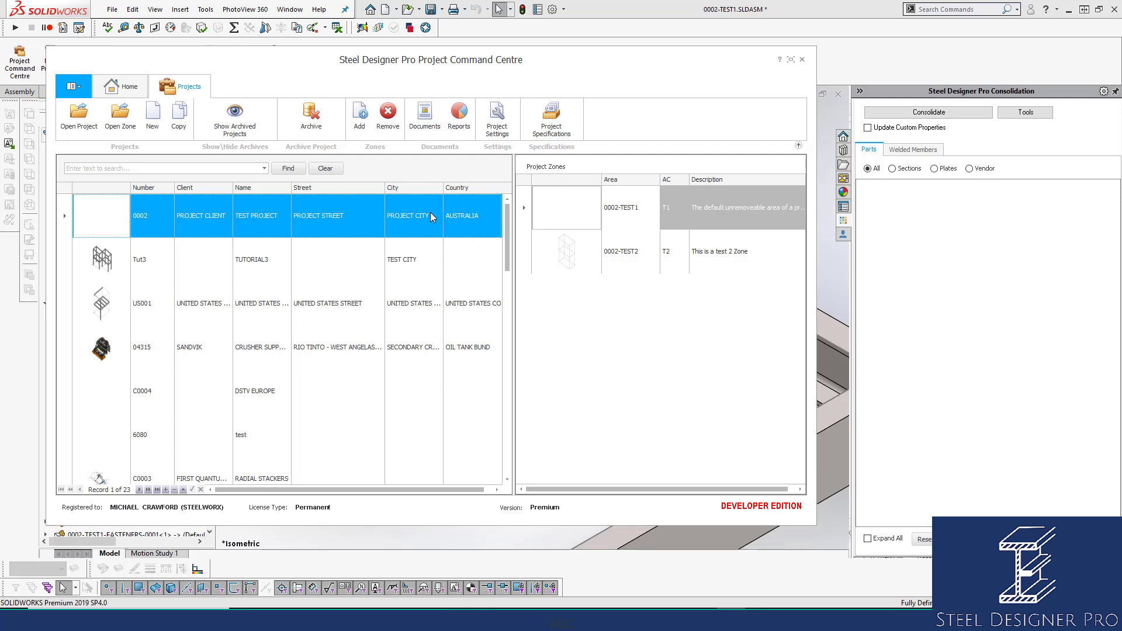
left_click(630, 206)
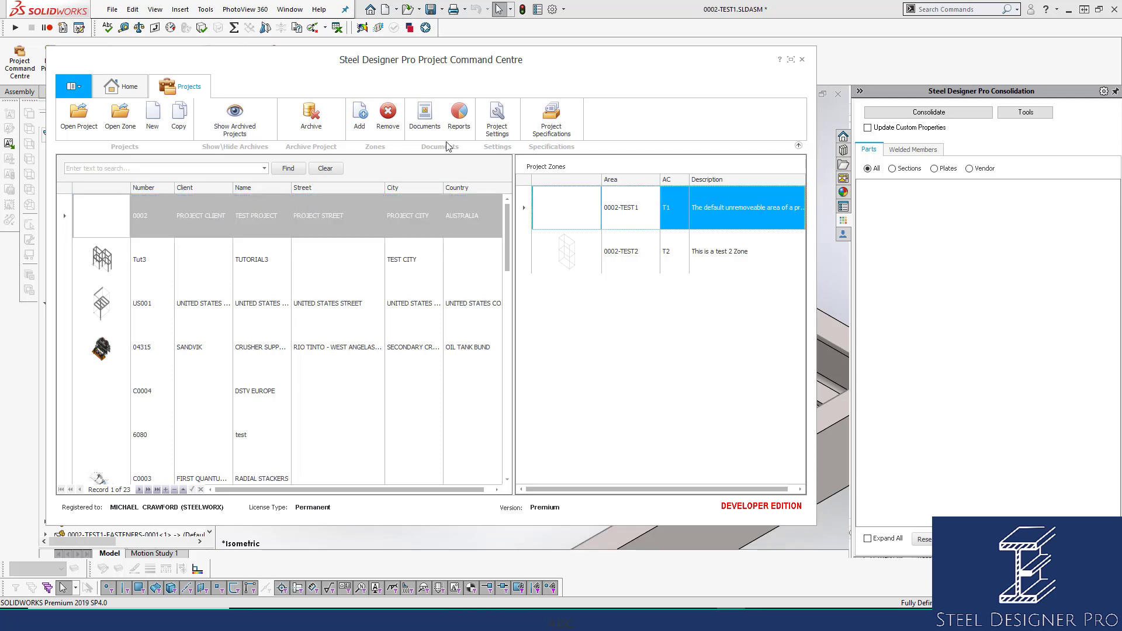
left_click(551, 113)
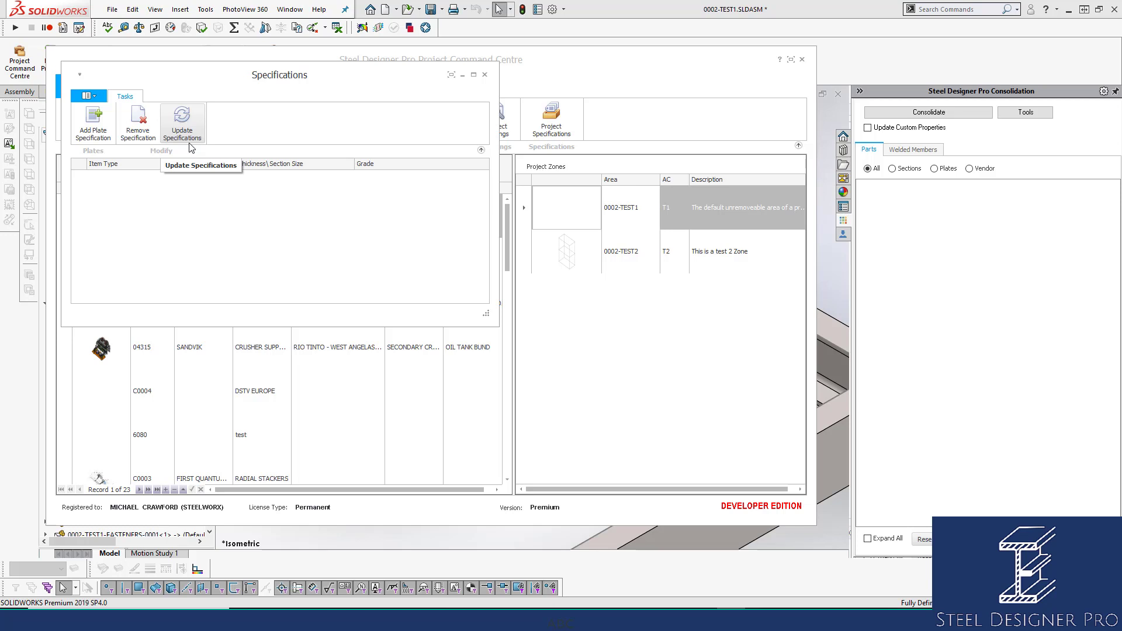
Add a plate specification with thickness 12 and grade AS-250, update the specifications, and close the Project Command Centre.
left_click(93, 120)
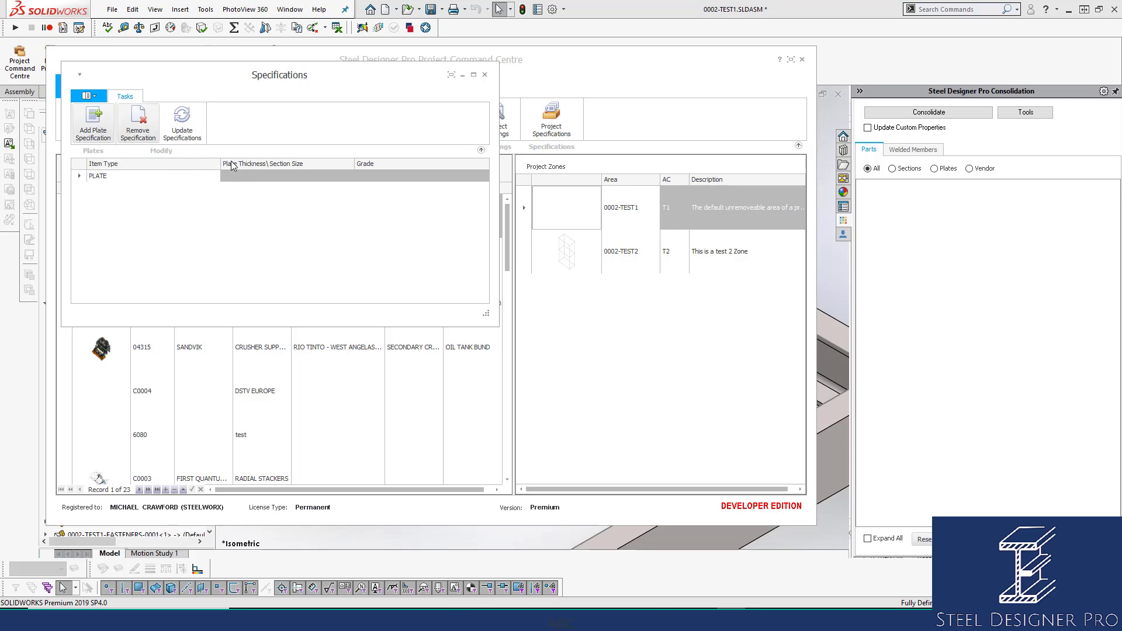
left_click(246, 177)
type("12")
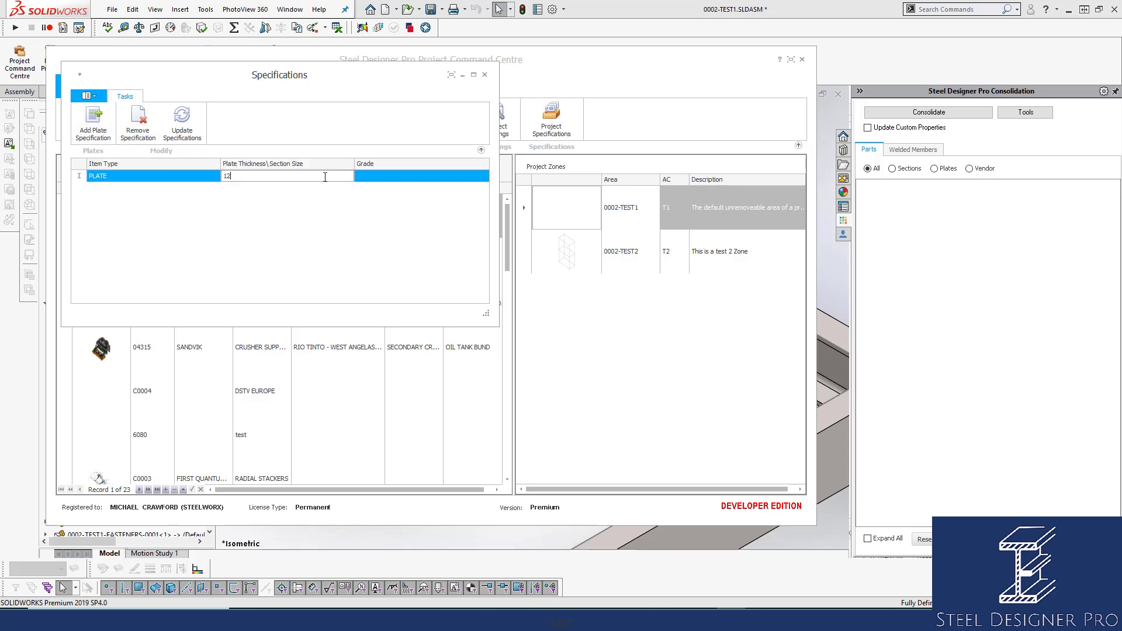
left_click(374, 177)
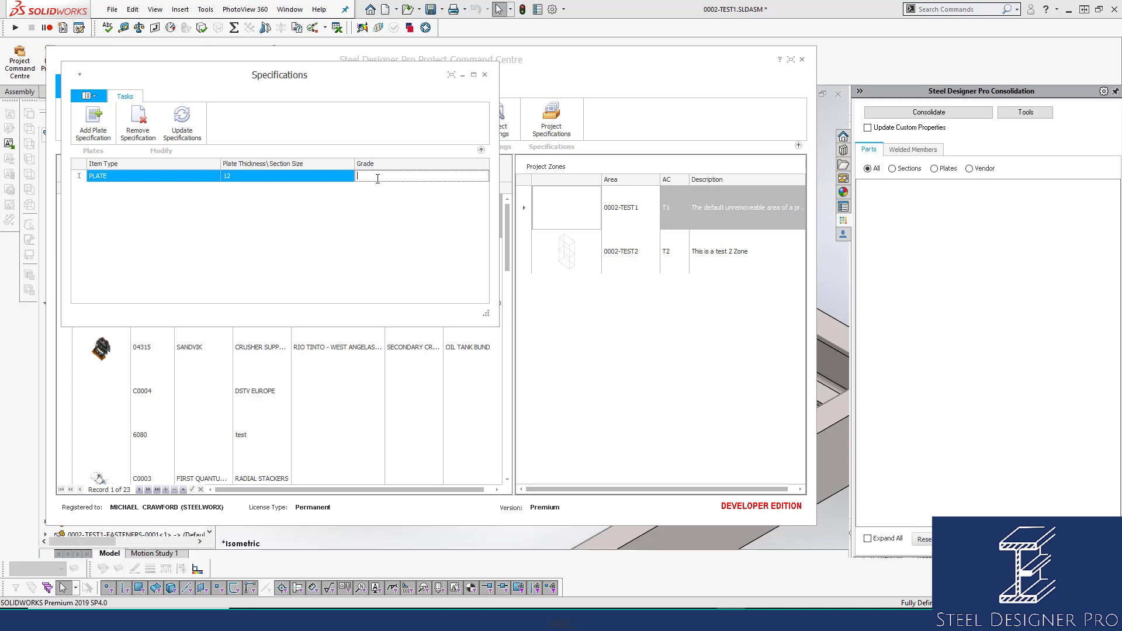
type("AS")
type("-200")
left_click(182, 119)
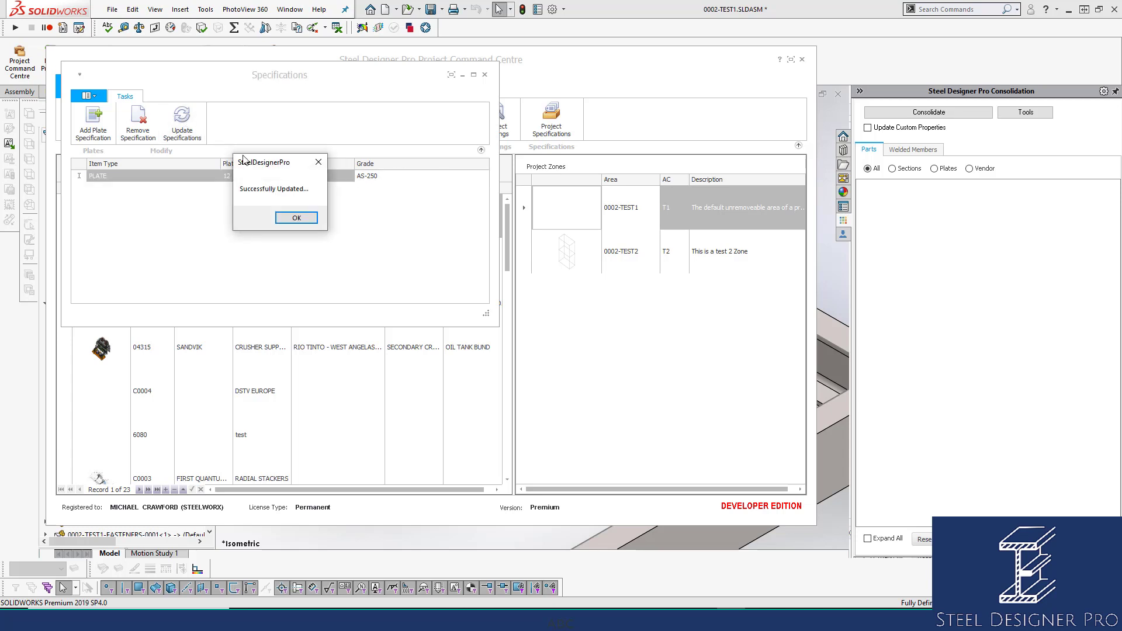
left_click(286, 217)
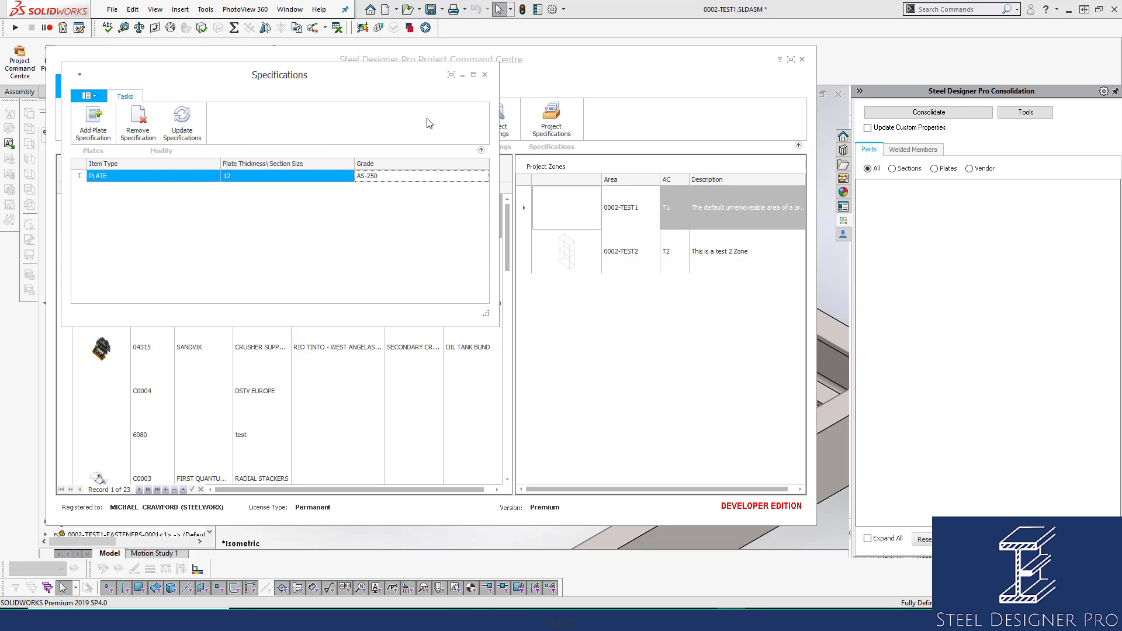
left_click(485, 77)
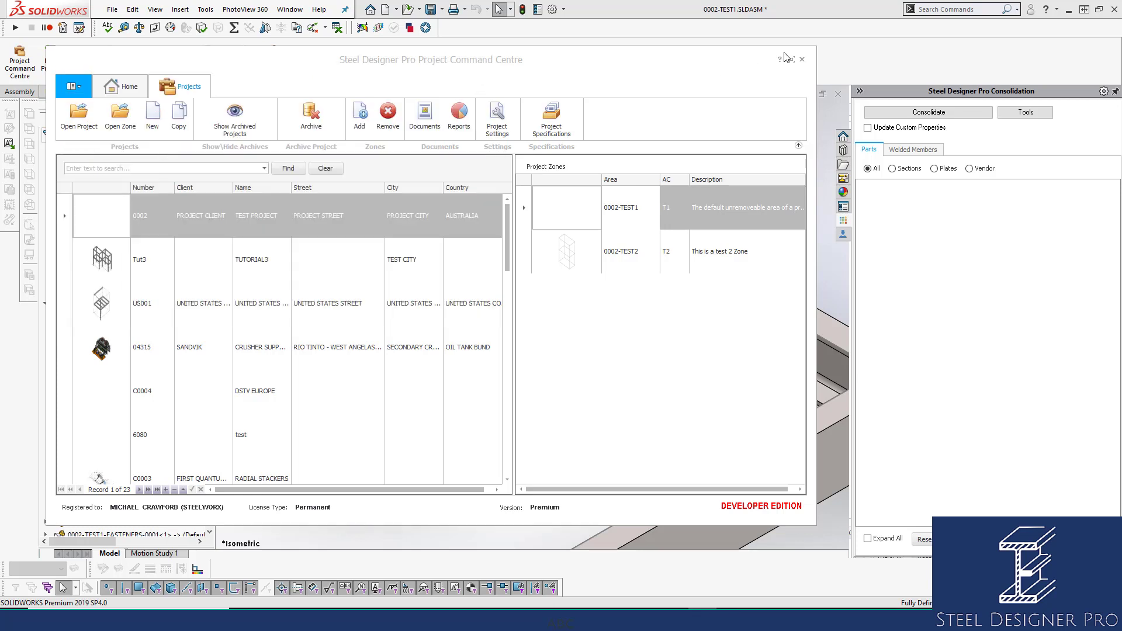
left_click(802, 60)
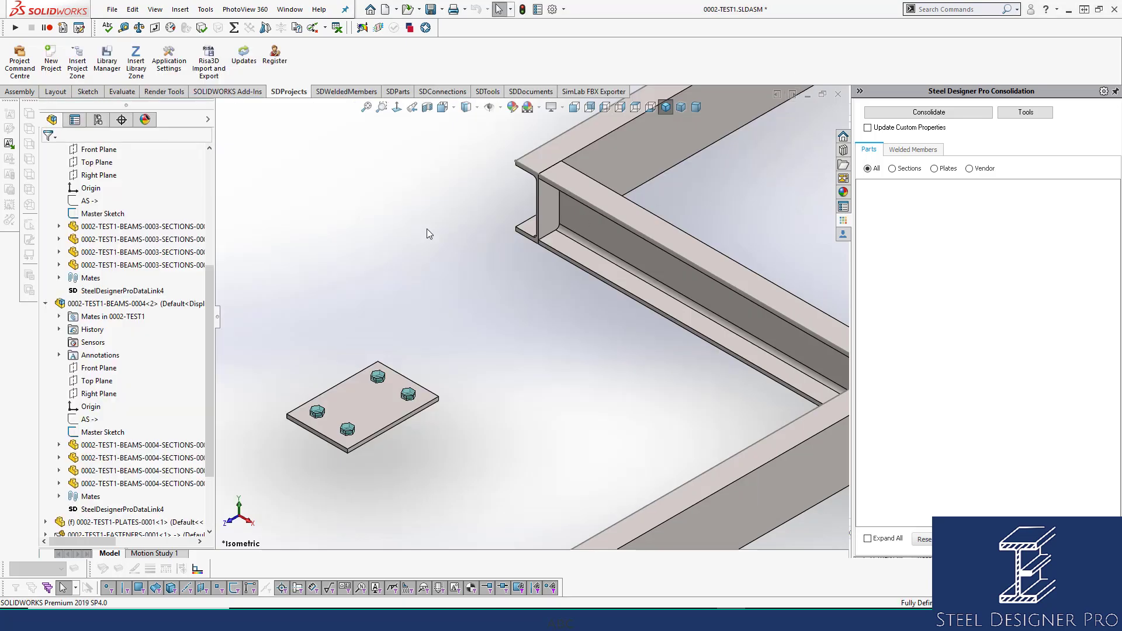
Consolidate the assembly with custom property updating enabled and select the 0002-TEST1-PL01 plate in the results.
left_click(903, 129)
left_click(925, 113)
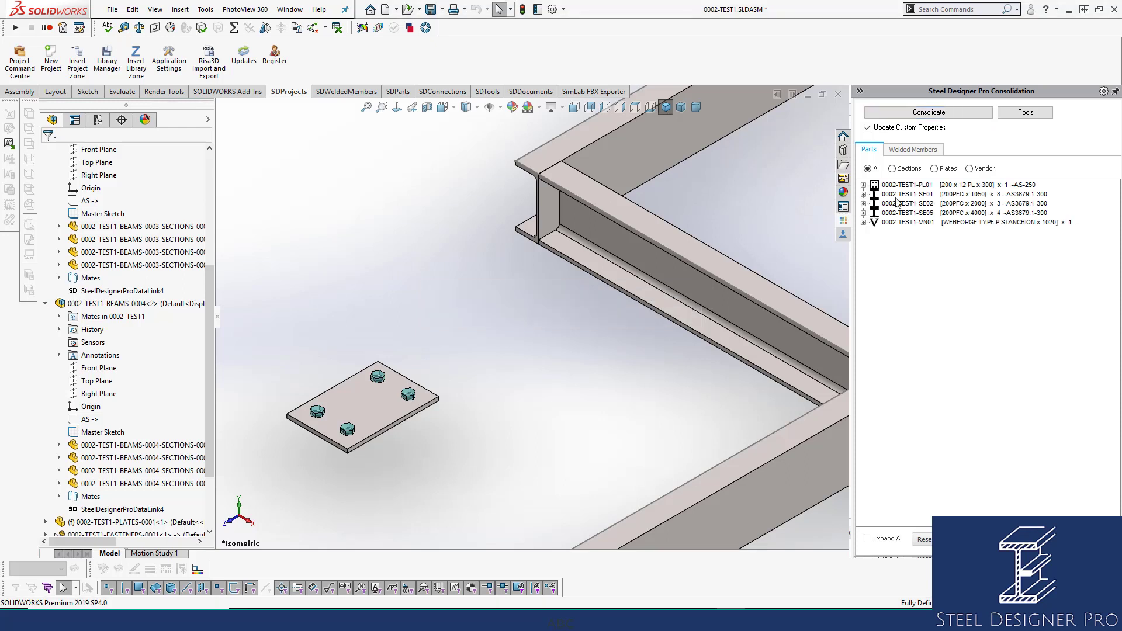
left_click(1013, 186)
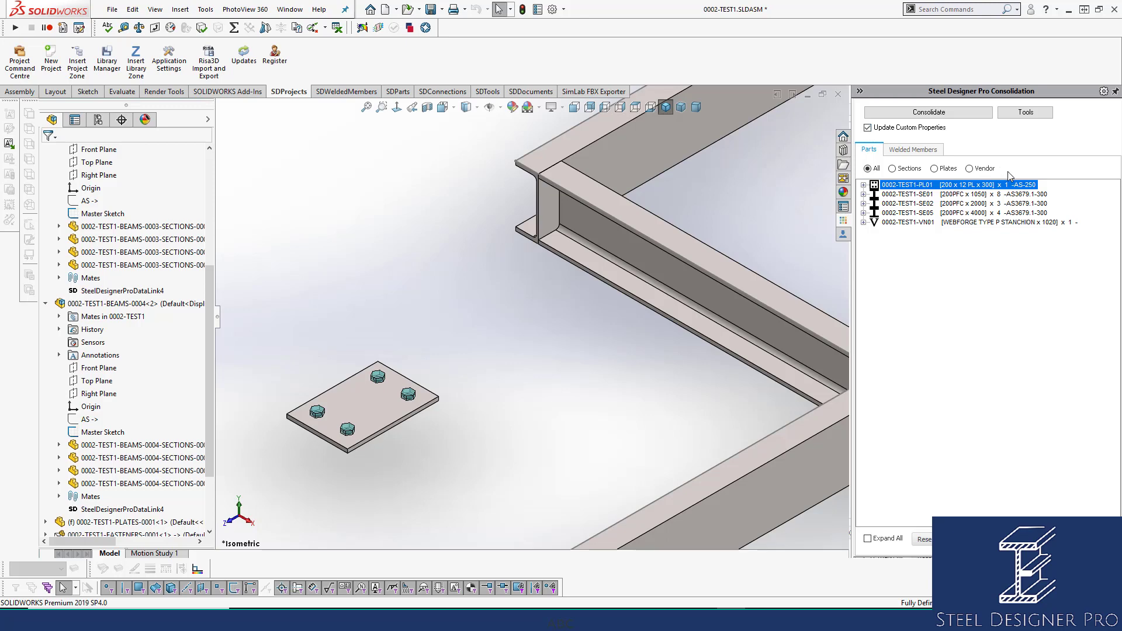
Open the bolted plate's part, check its Grade custom property, and close the part with its changes saved.
left_click(380, 391)
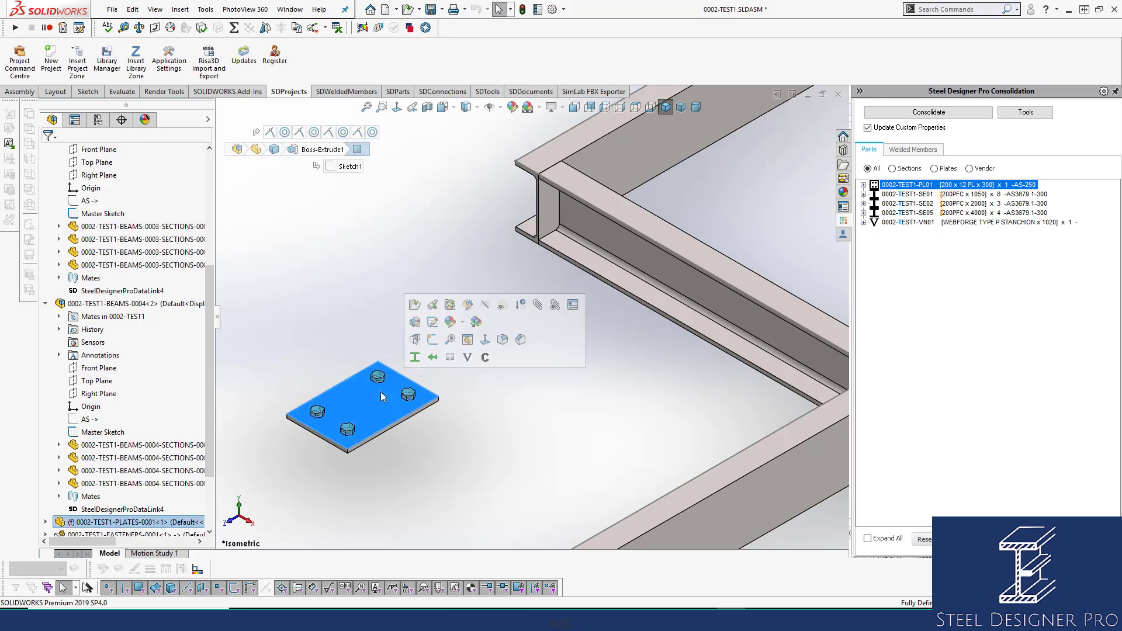
left_click(416, 305)
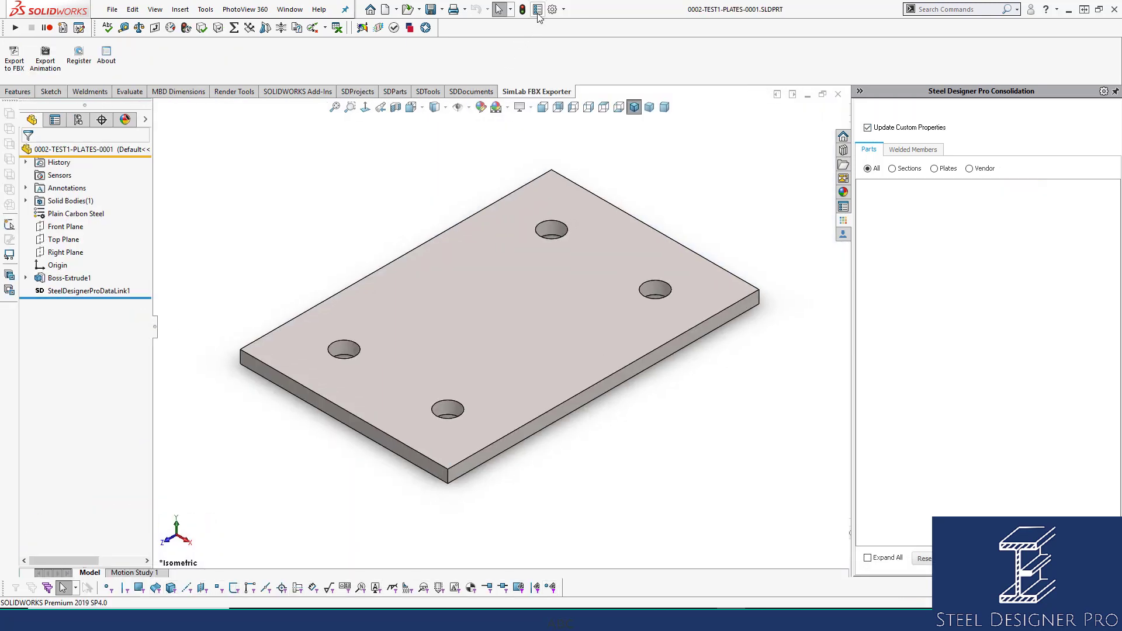
left_click(537, 10)
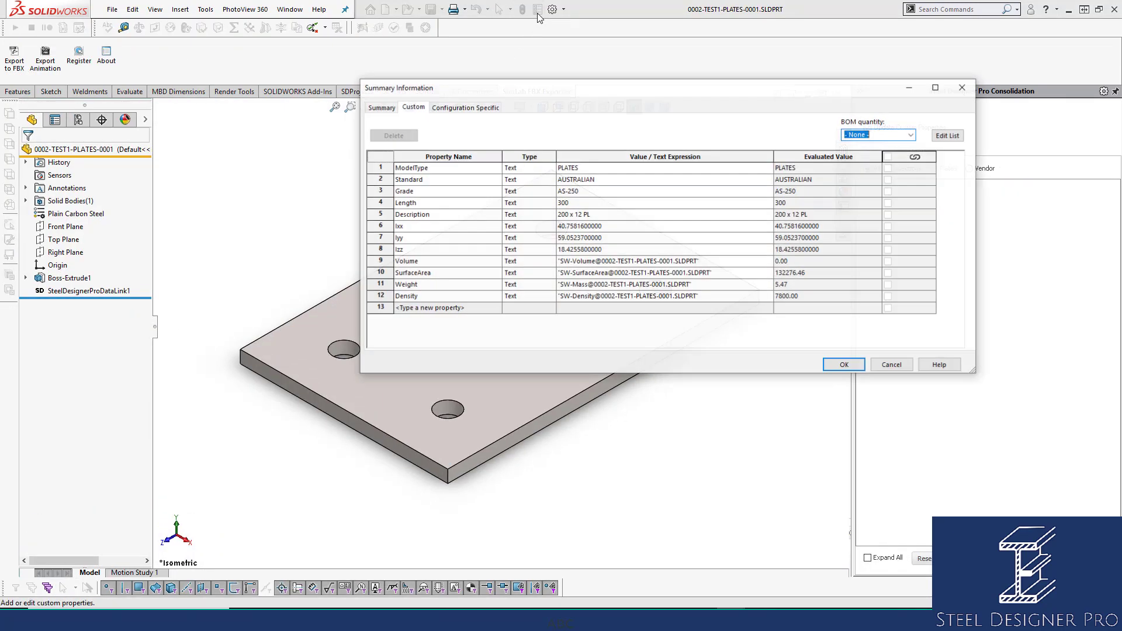
left_click(604, 191)
left_click(832, 367)
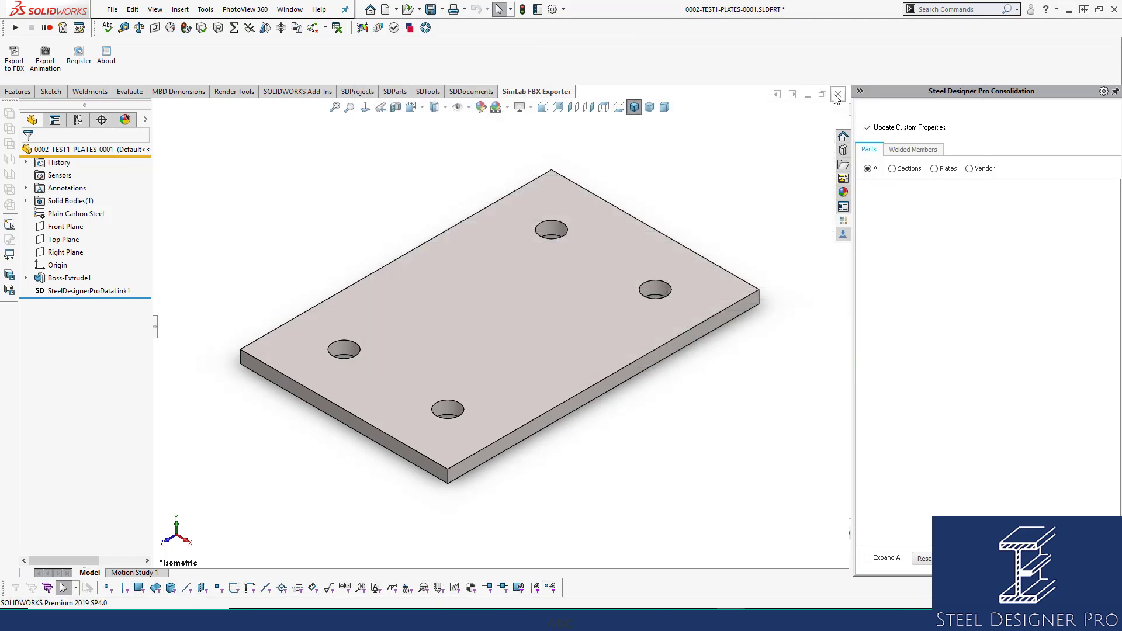
left_click(837, 96)
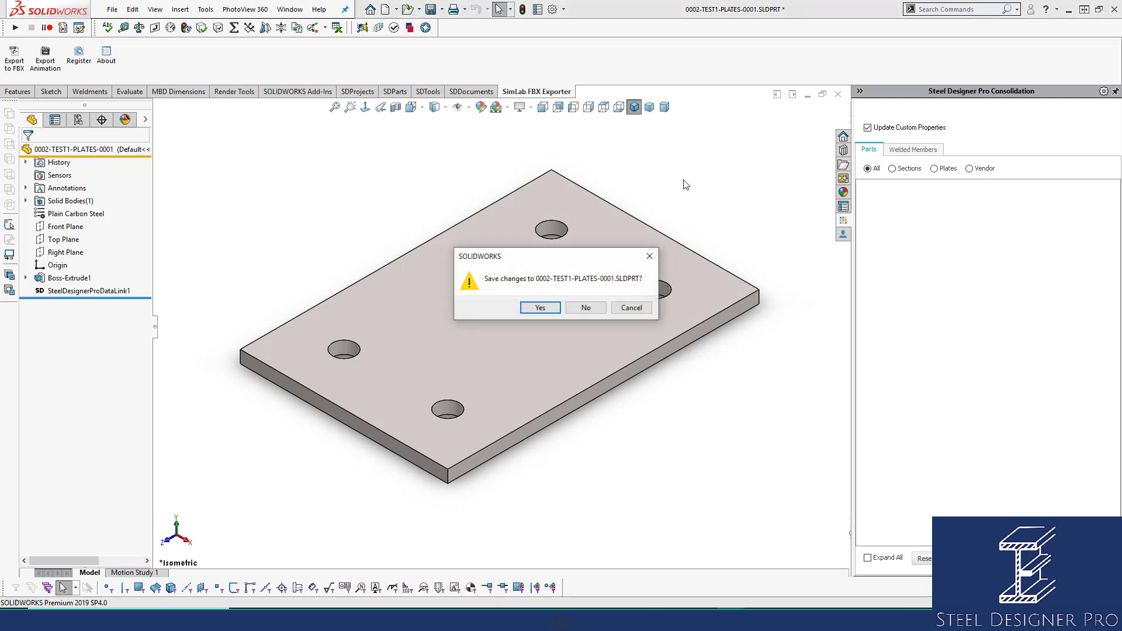
left_click(541, 308)
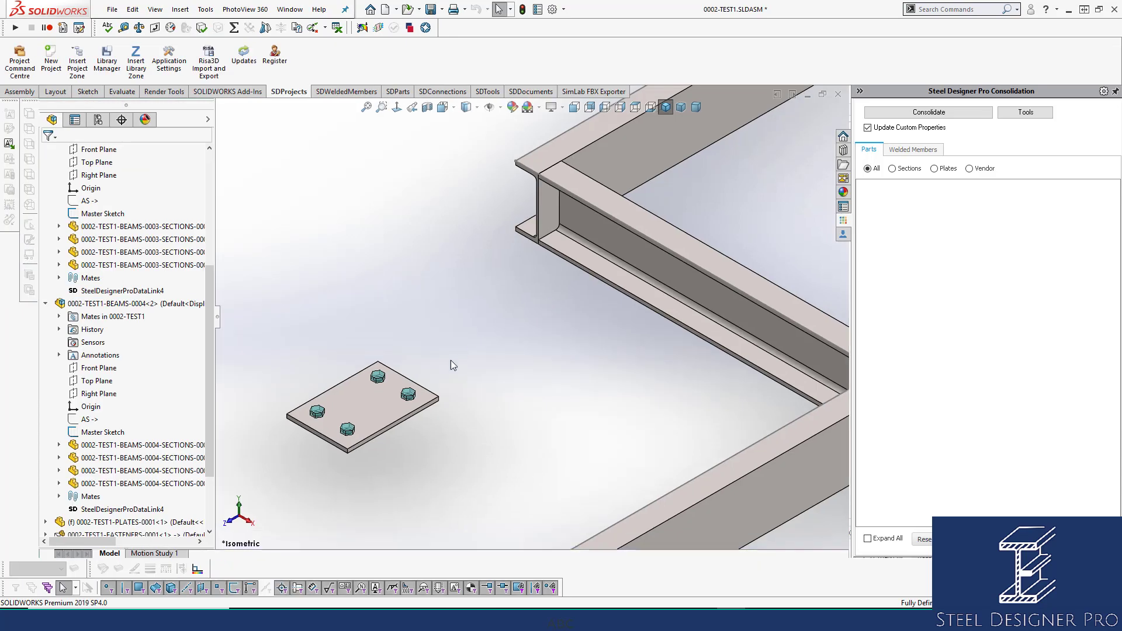
Reopen the plate part, clear the value of its Grade custom property, and accept the properties dialog.
left_click(378, 398)
left_click(408, 313)
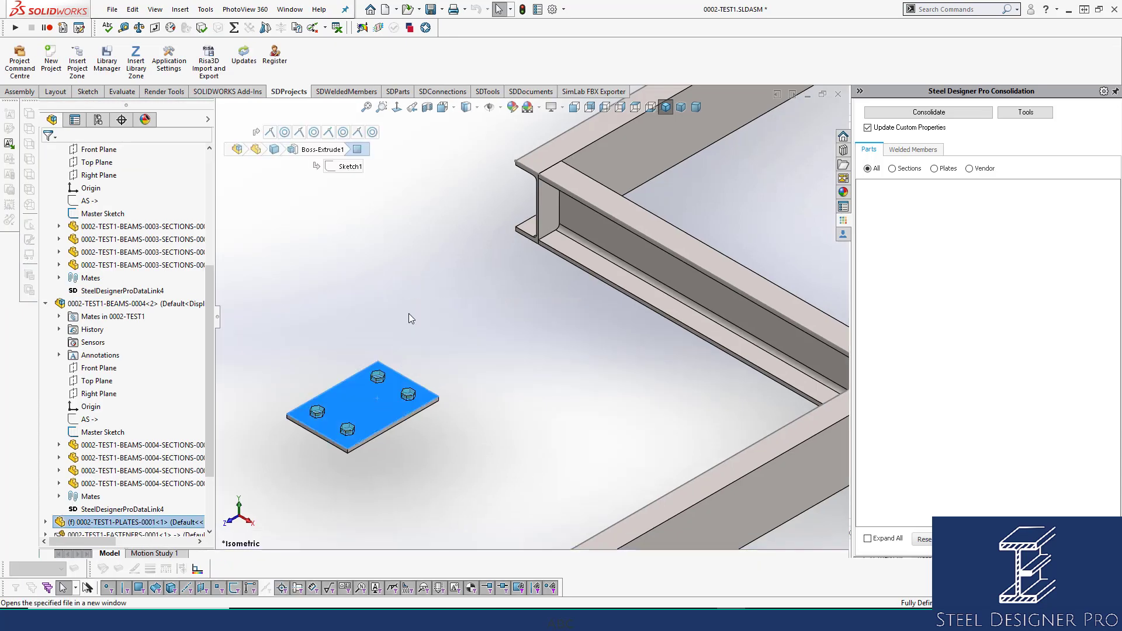
left_click(538, 9)
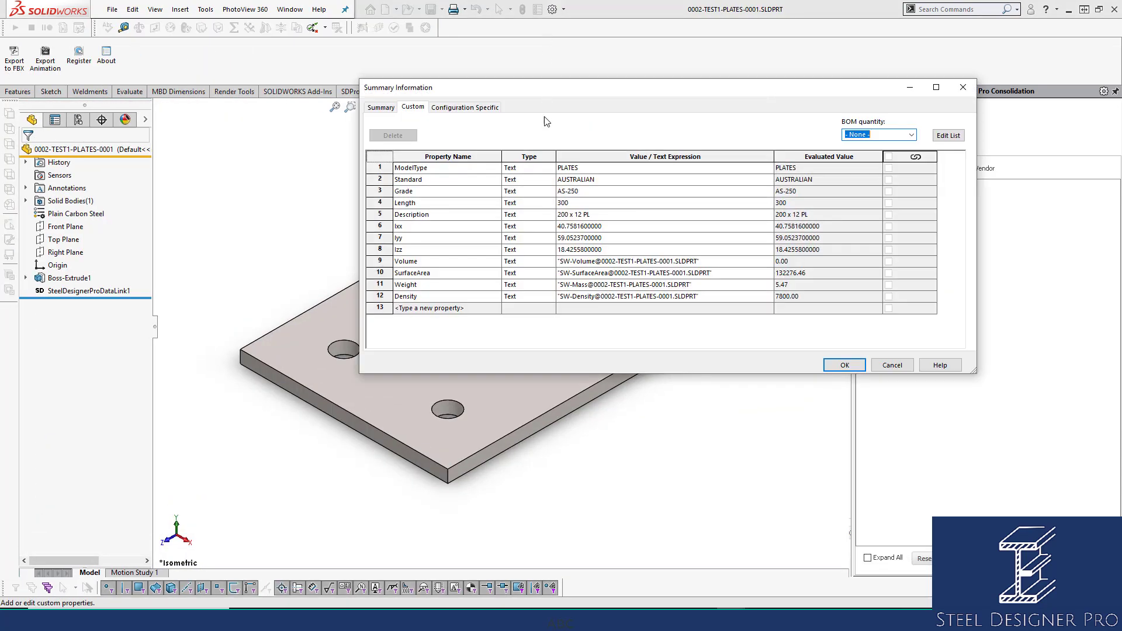
left_click(387, 191)
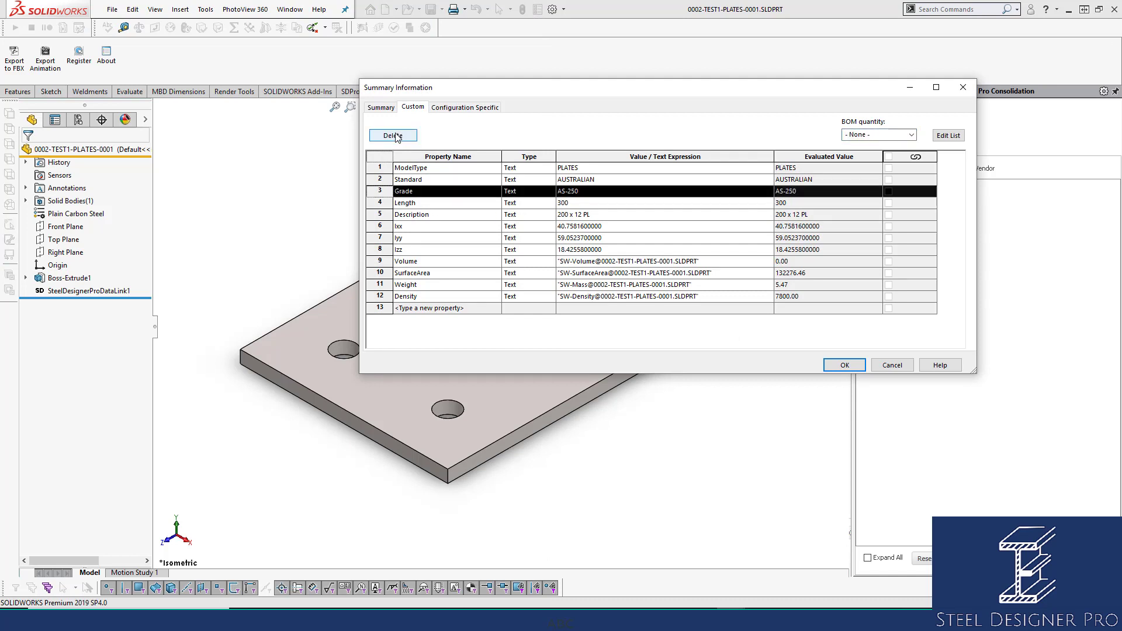
left_click(589, 191)
key("Delete")
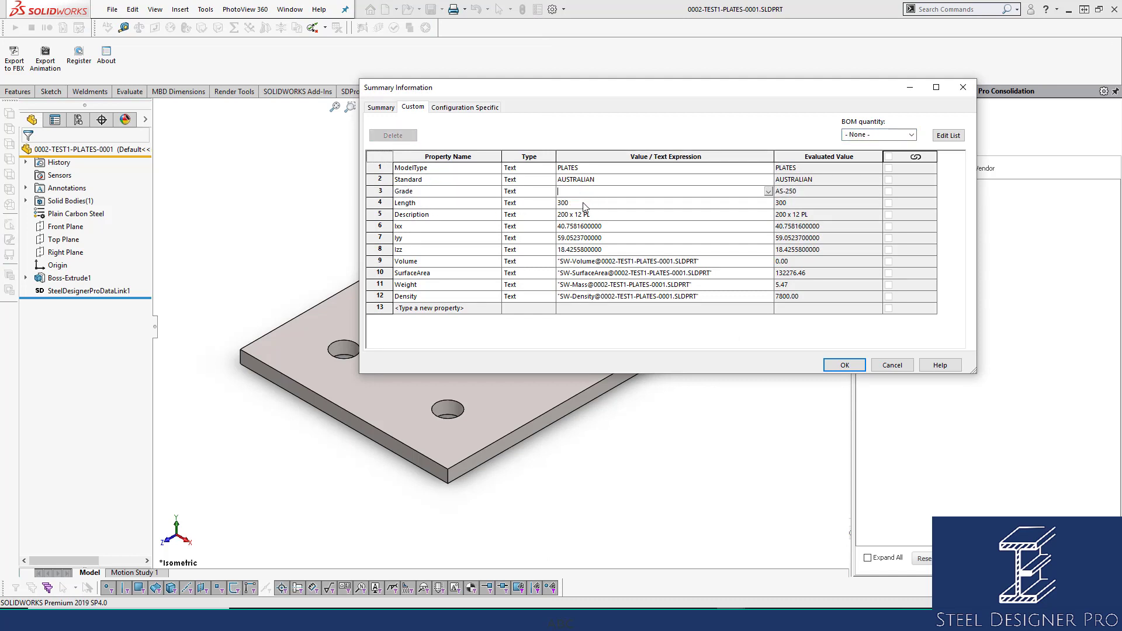
left_click(583, 202)
left_click(845, 364)
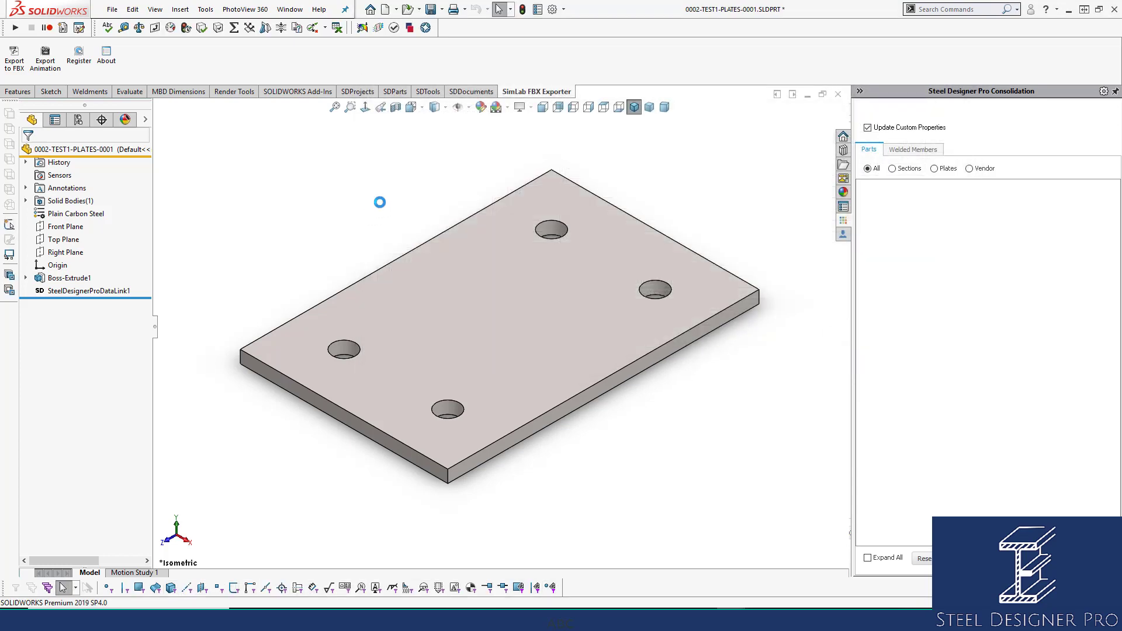
Recheck the plate's Grade custom property, accept the dialog, and select the SteelDesignerProDataLink1 feature.
left_click(538, 9)
left_click(629, 193)
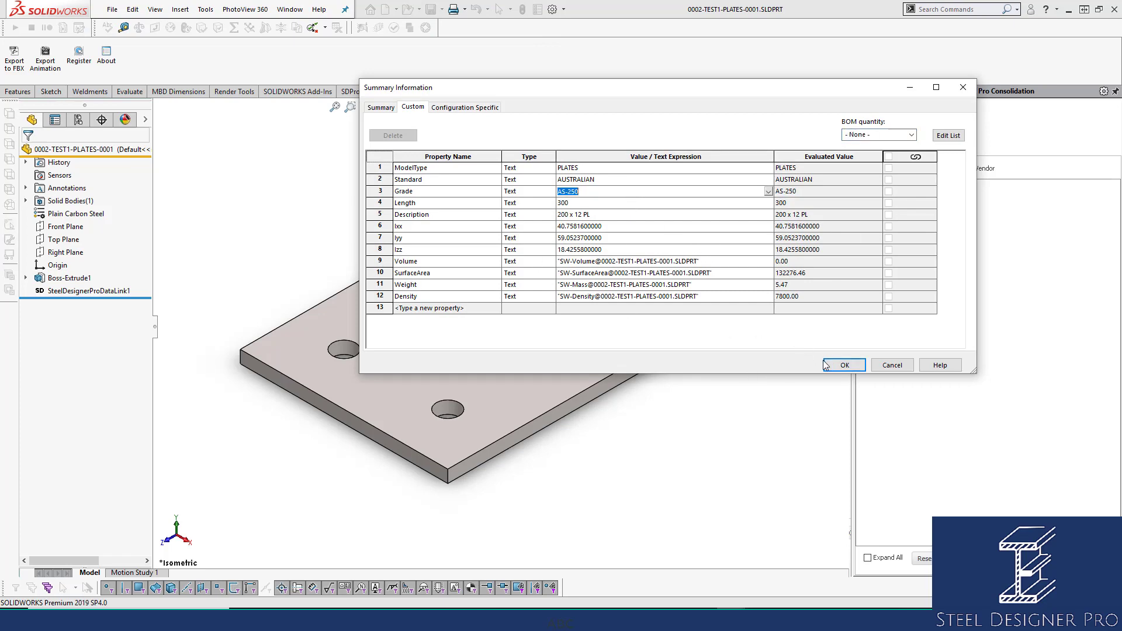
left_click(842, 365)
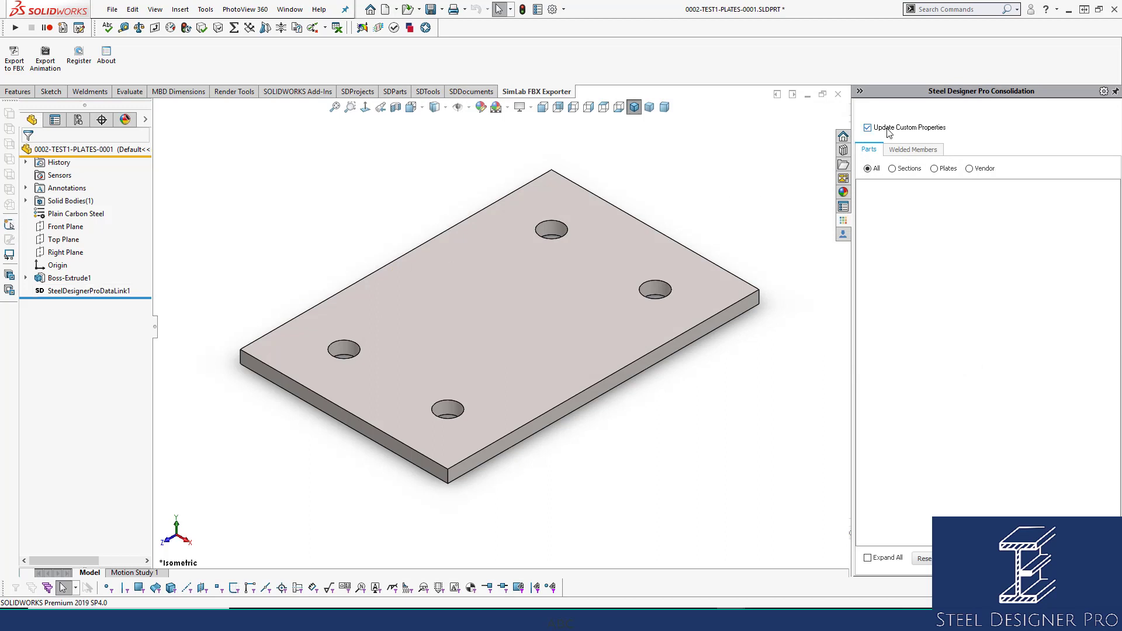
left_click(64, 291)
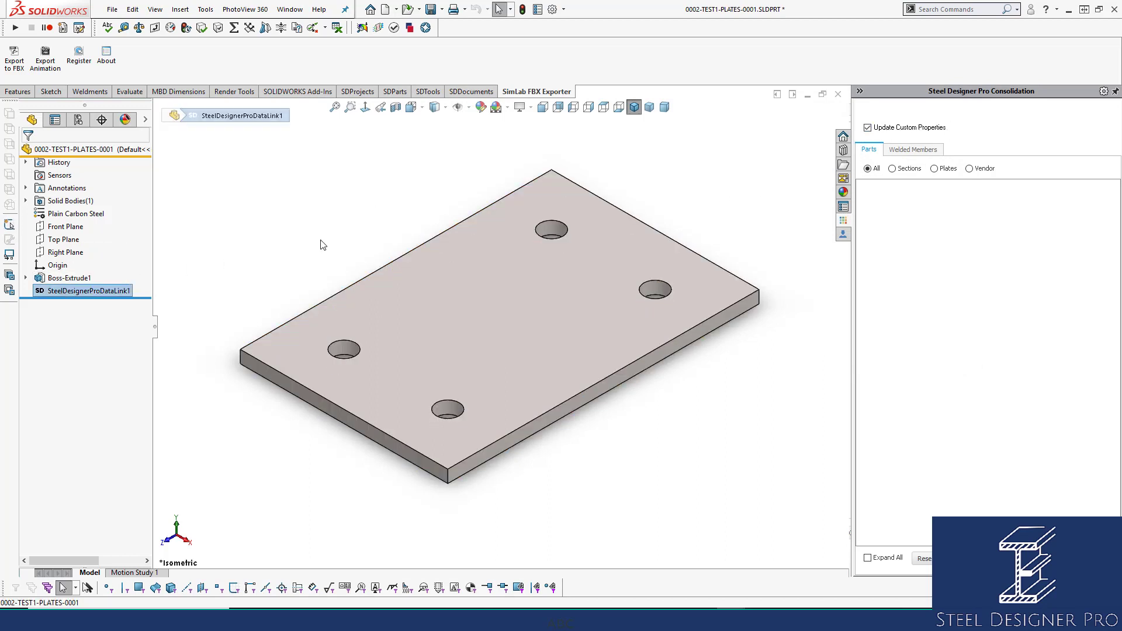
Review the plate's Grade custom property again, accept the properties dialog, and return to the 0002-TEST1 assembly.
left_click(392, 194)
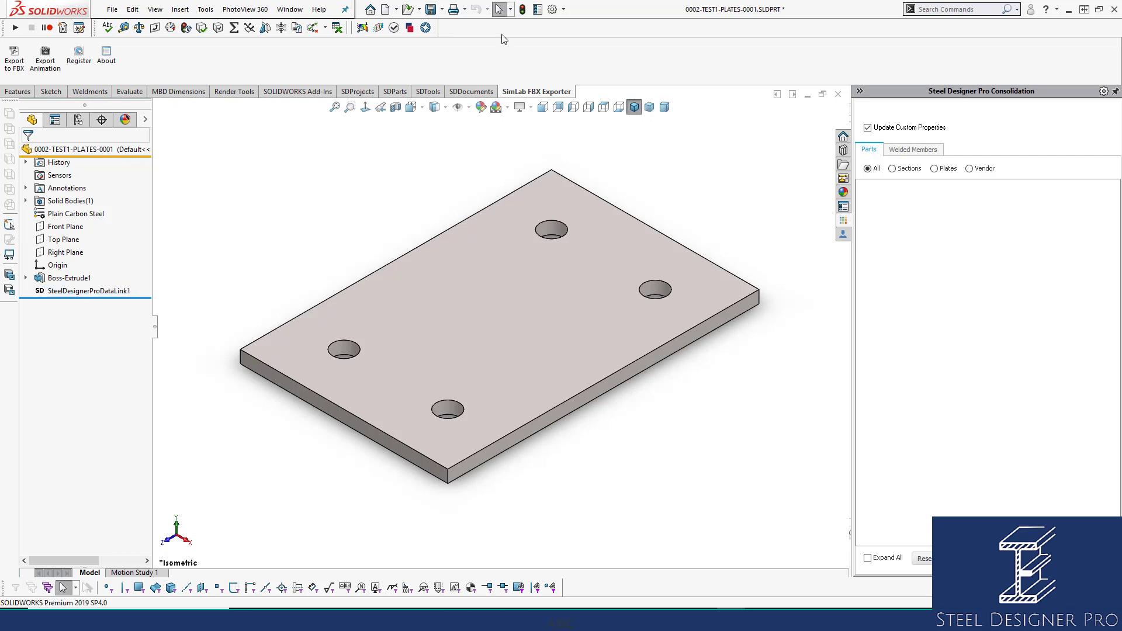
left_click(535, 10)
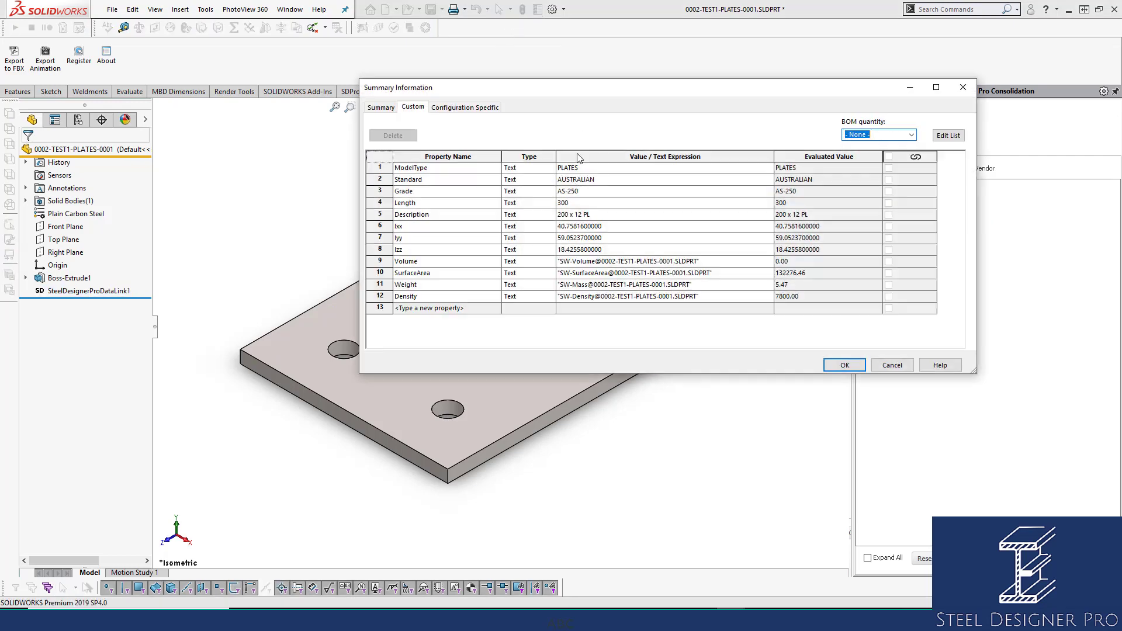
left_click(604, 192)
left_click(844, 365)
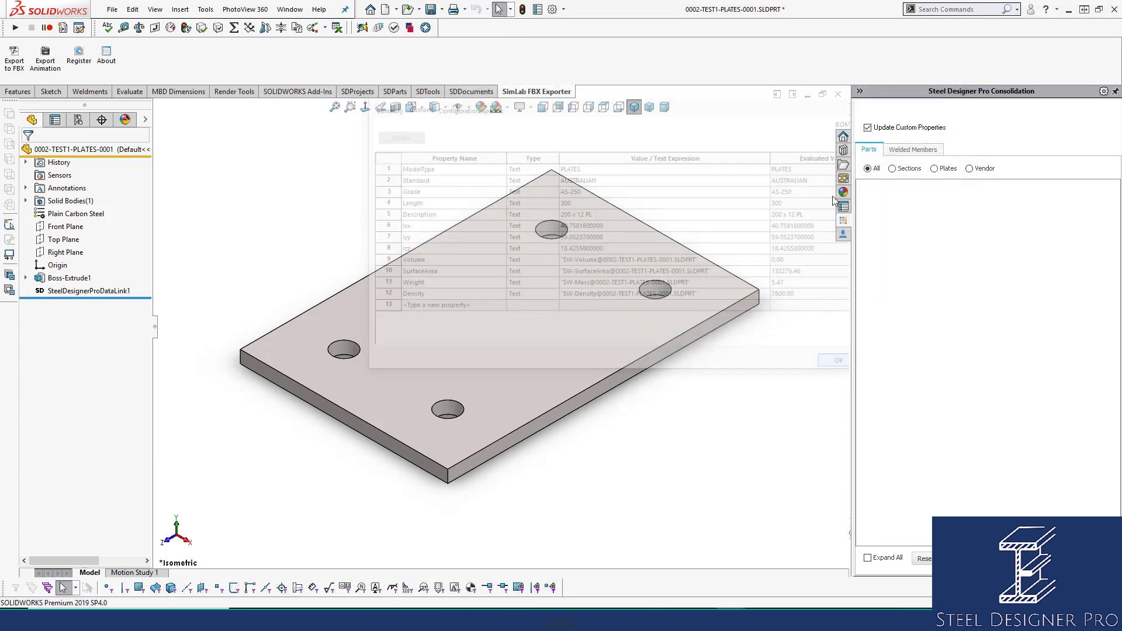
left_click(525, 311)
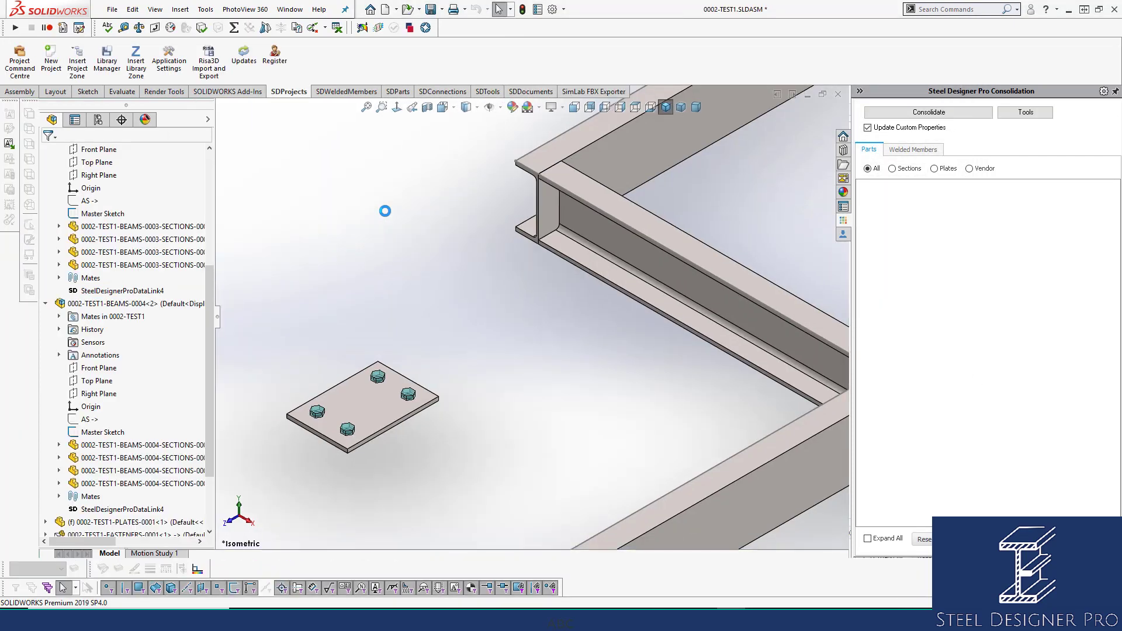
Collapse the assembly's feature tree and identify the driving sketches and first fastener component in it.
left_click(366, 108)
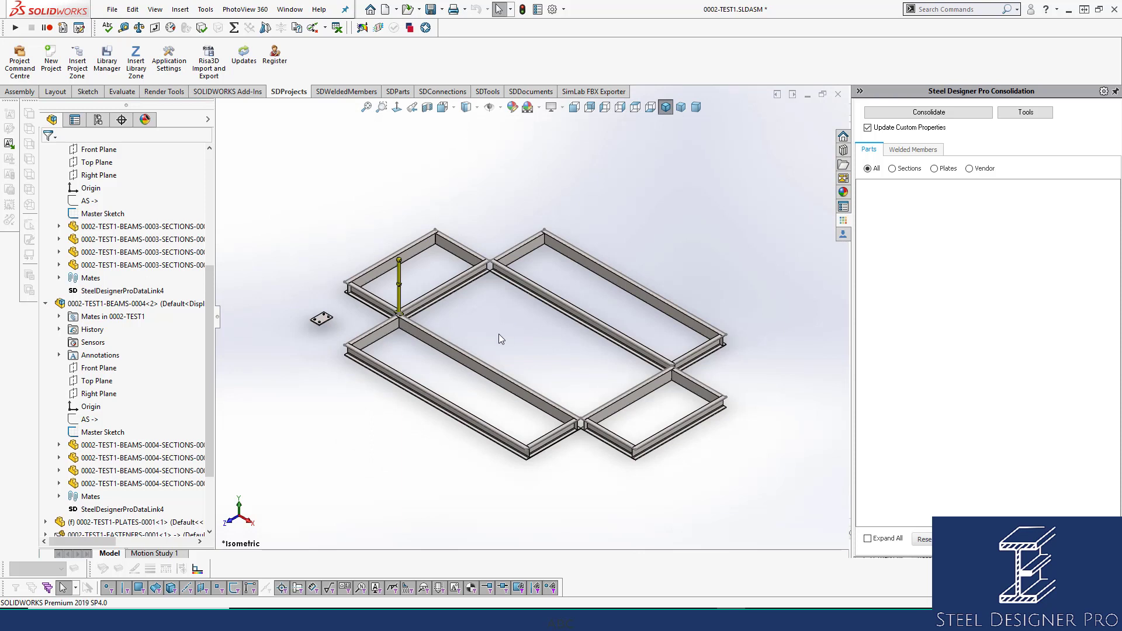
scroll(501, 339, "down", 1)
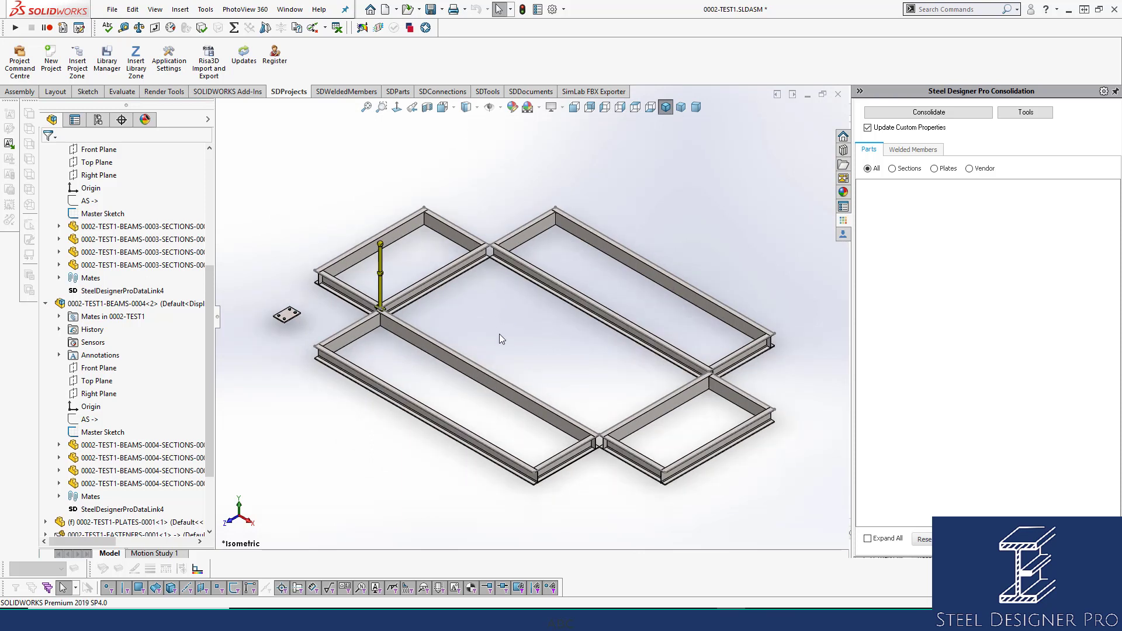
right_click(118, 303)
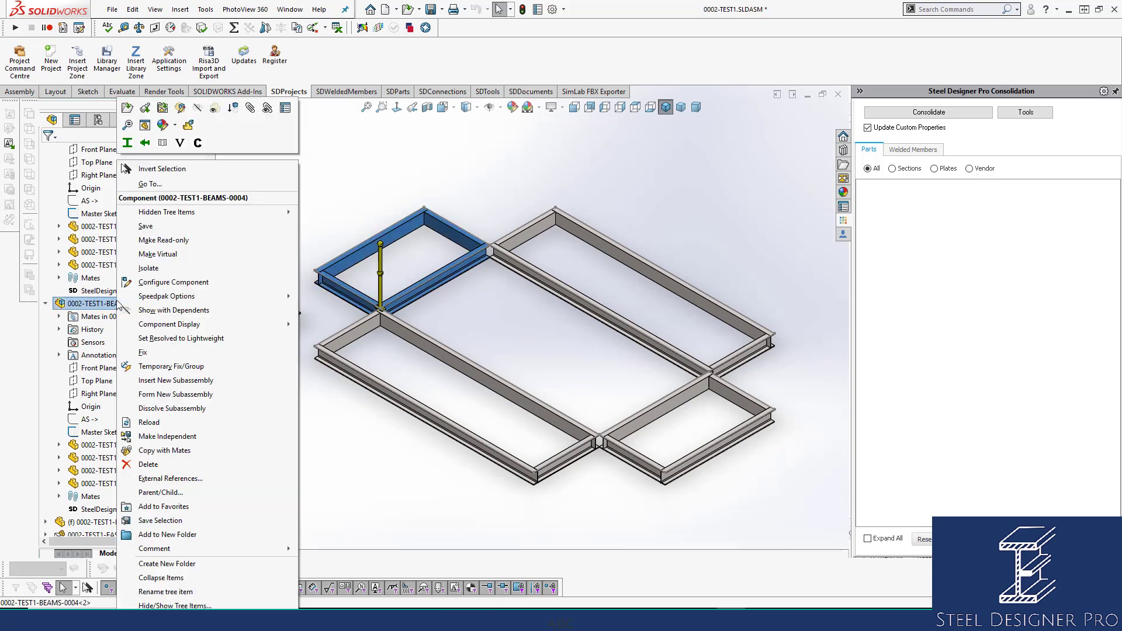
left_click(170, 577)
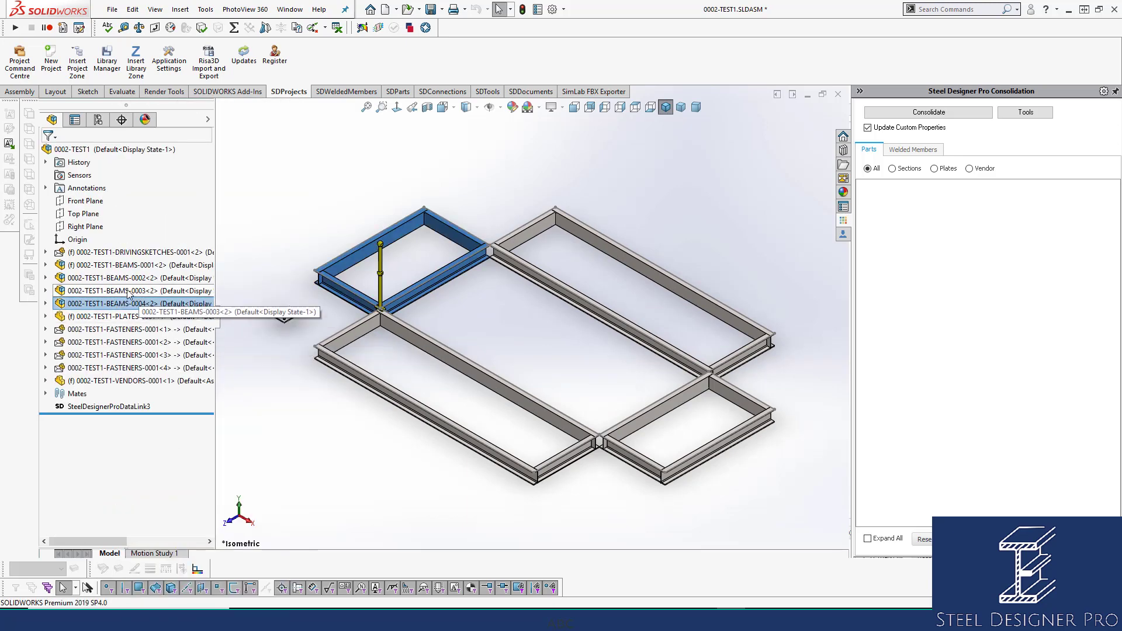
left_click(140, 252)
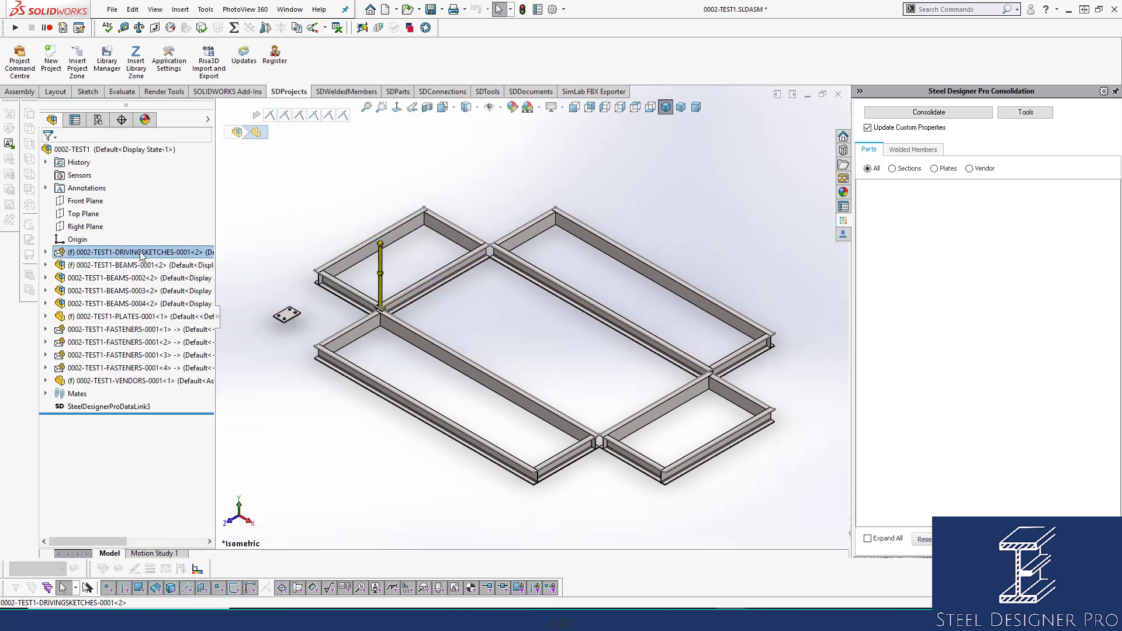
left_click(135, 329)
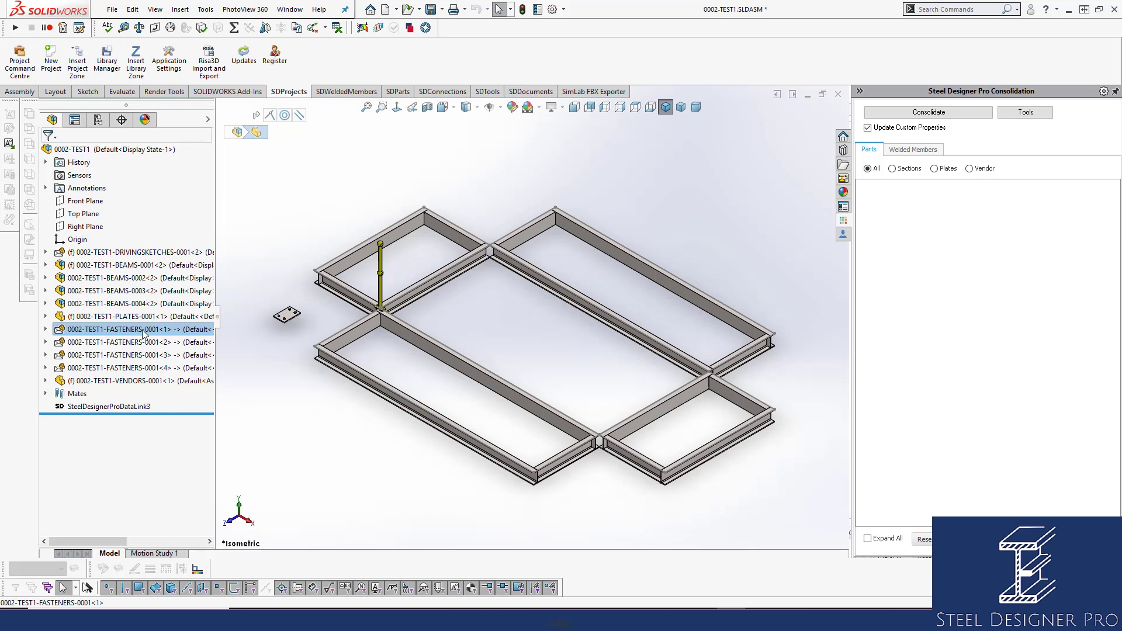
left_click(247, 286)
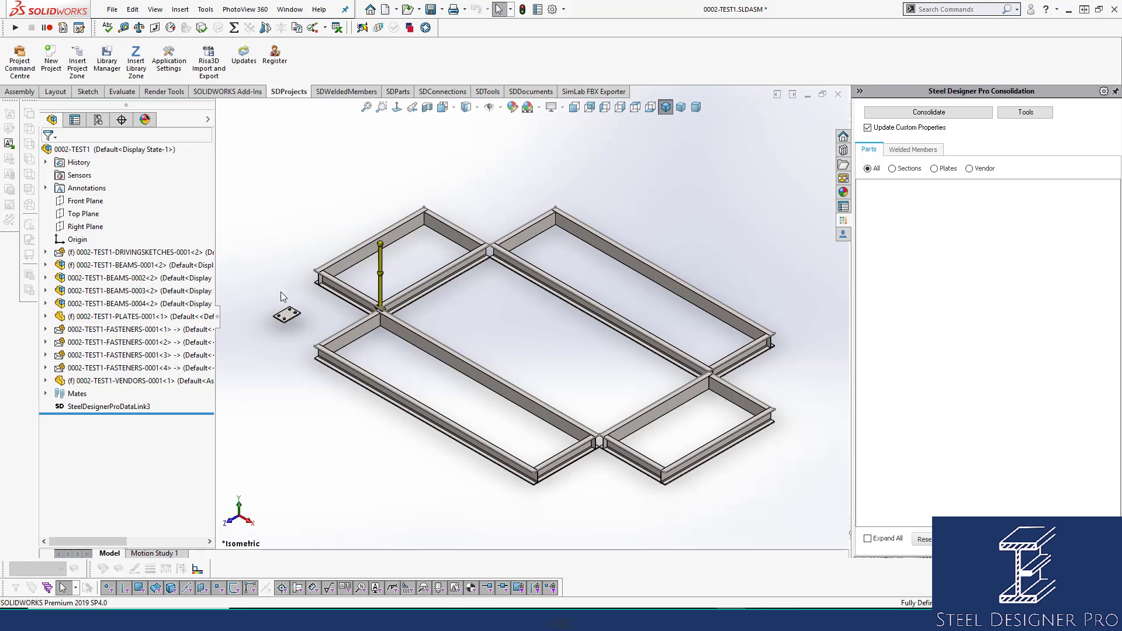
Identify a bolt on the plate in the feature tree and open its 0002-TEST1-FASTENERS-0001 part.
scroll(290, 307, "down", 3)
scroll(339, 306, "down", 3)
scroll(383, 318, "down", 5)
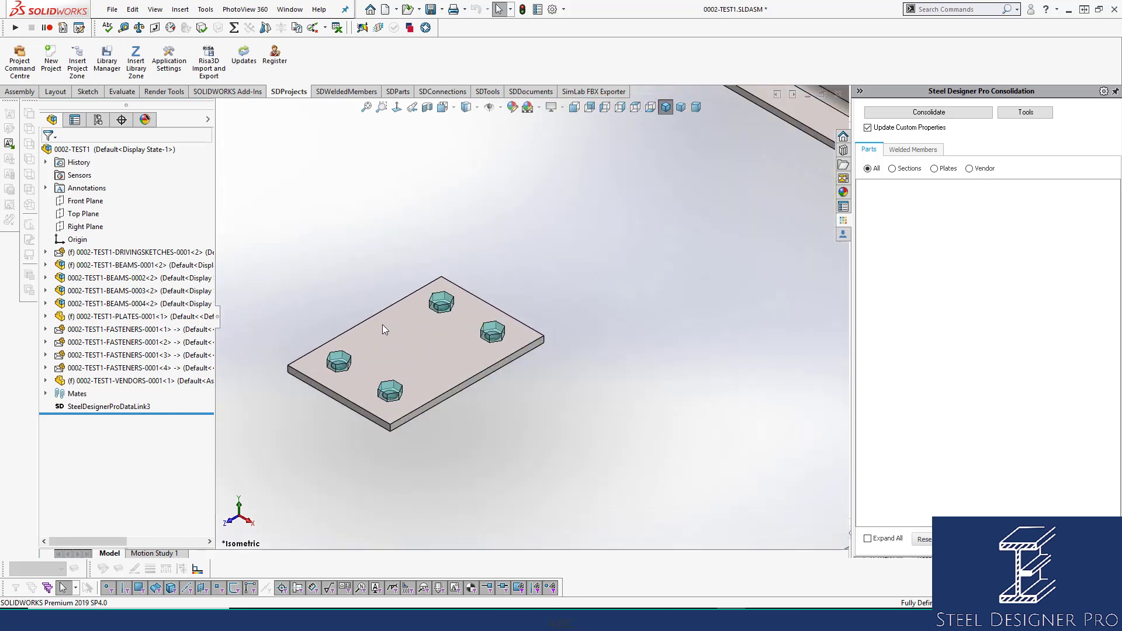
scroll(385, 386, "down", 2)
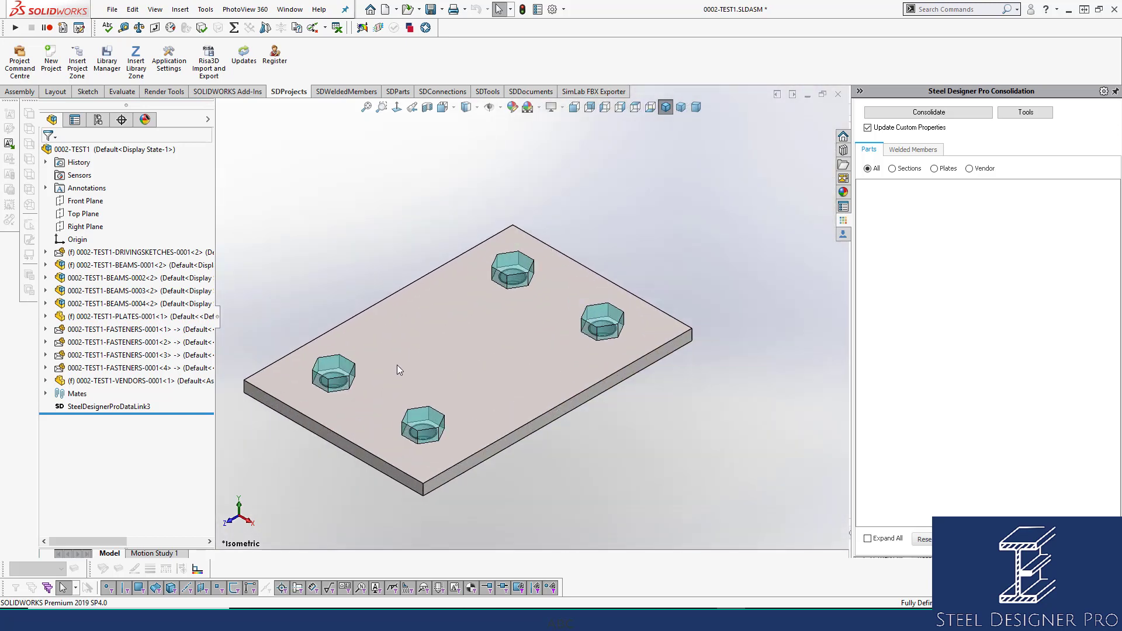
left_click(344, 368)
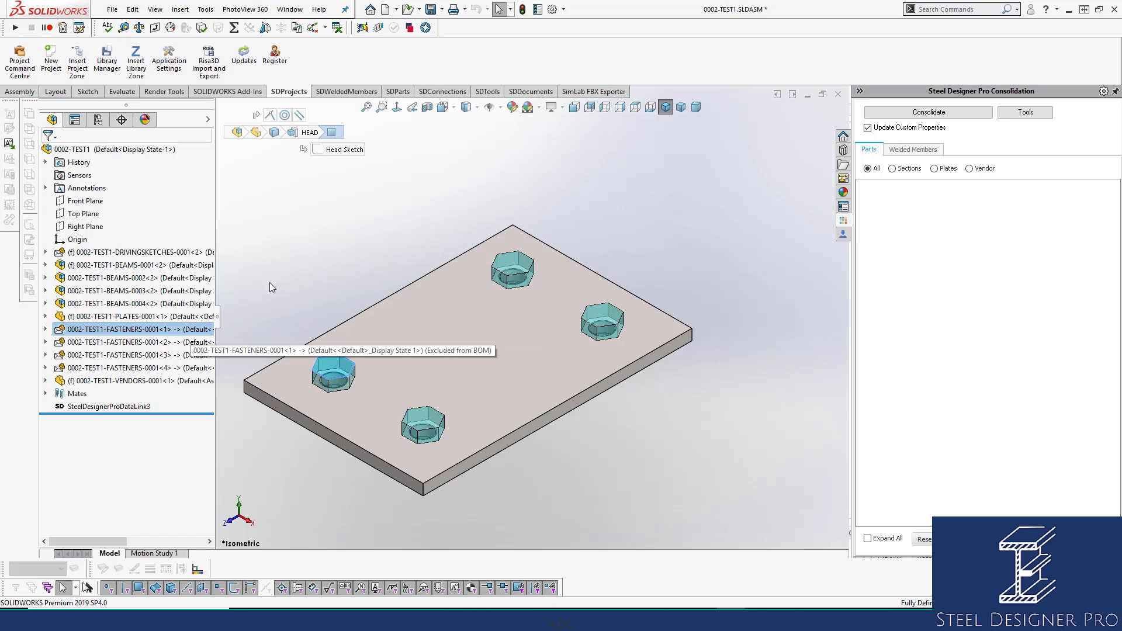
left_click(349, 225)
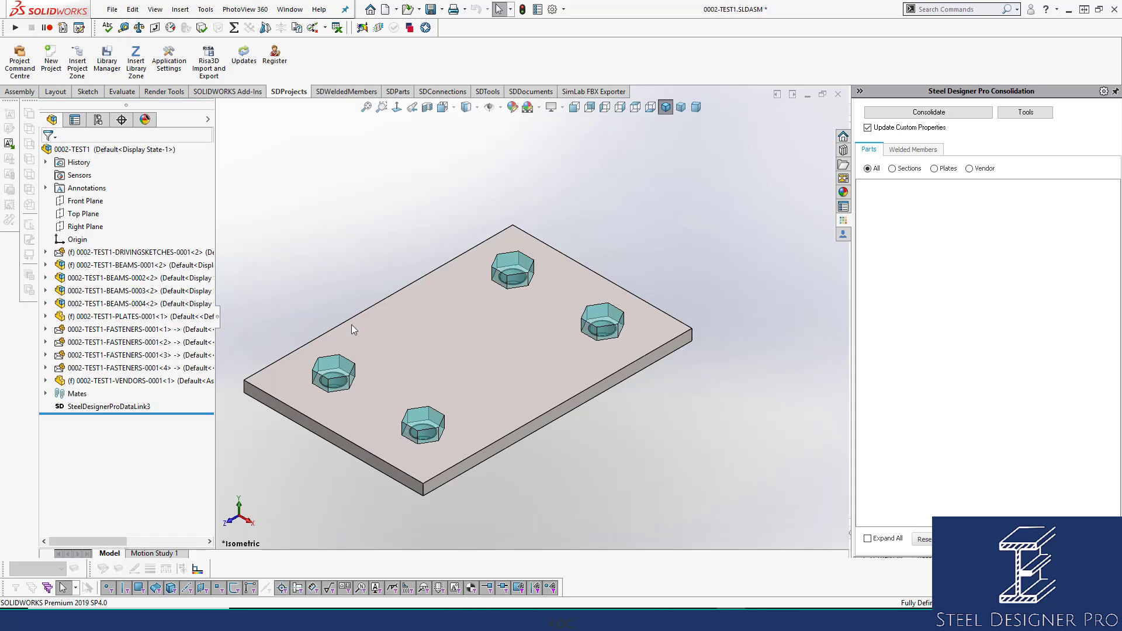
left_click(336, 369)
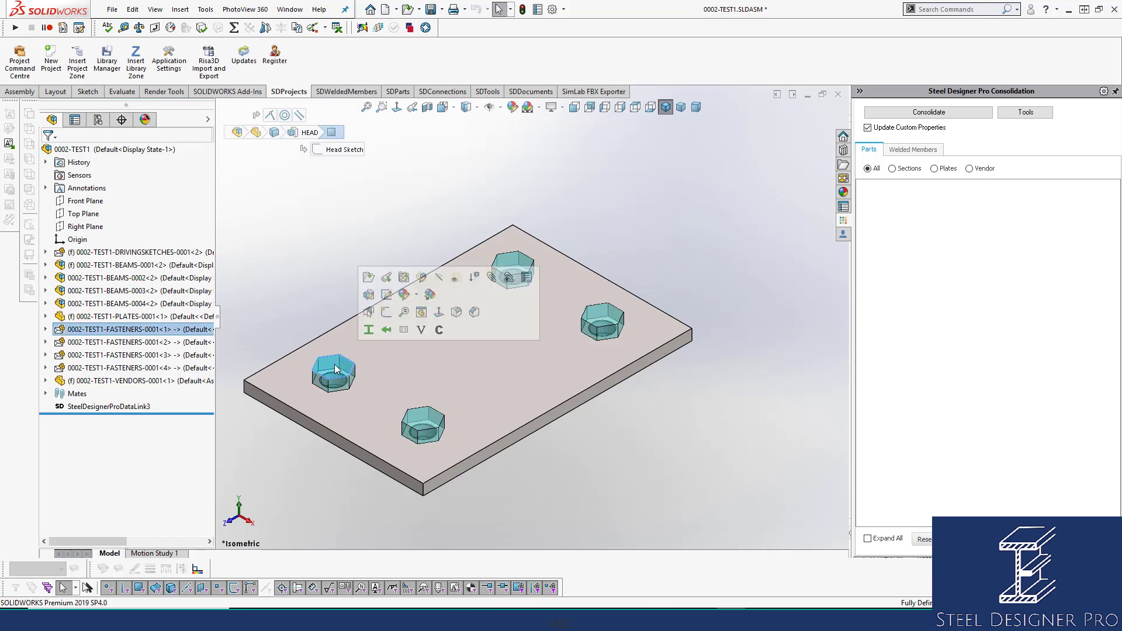
left_click(368, 277)
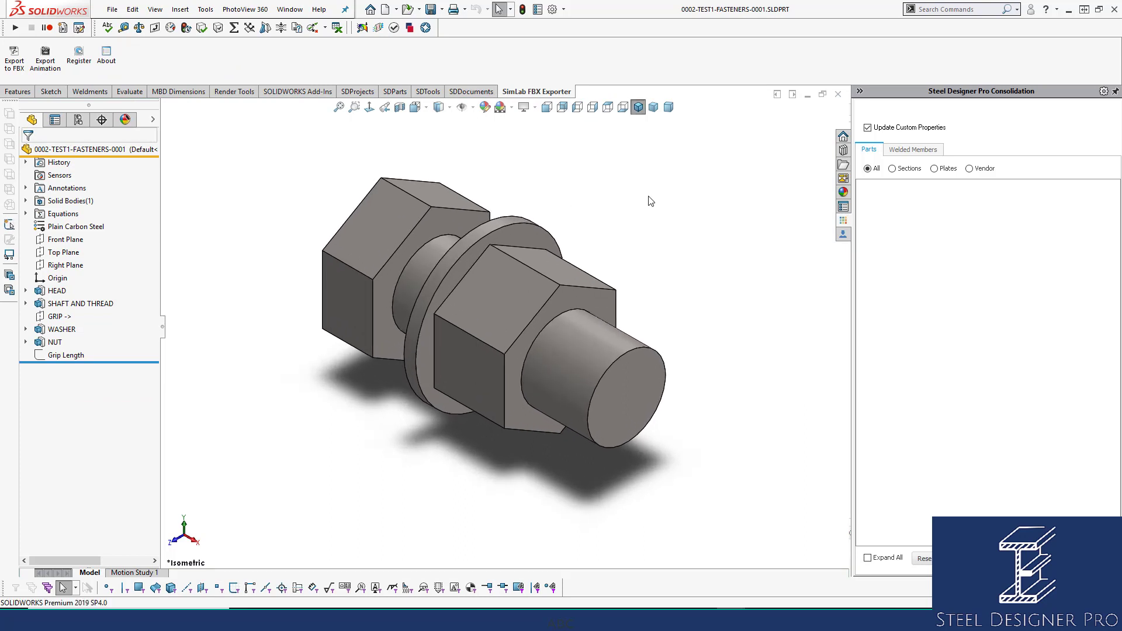
Review the bolt part's custom properties, accept the dialog, and close the part to return to the assembly.
left_click(539, 10)
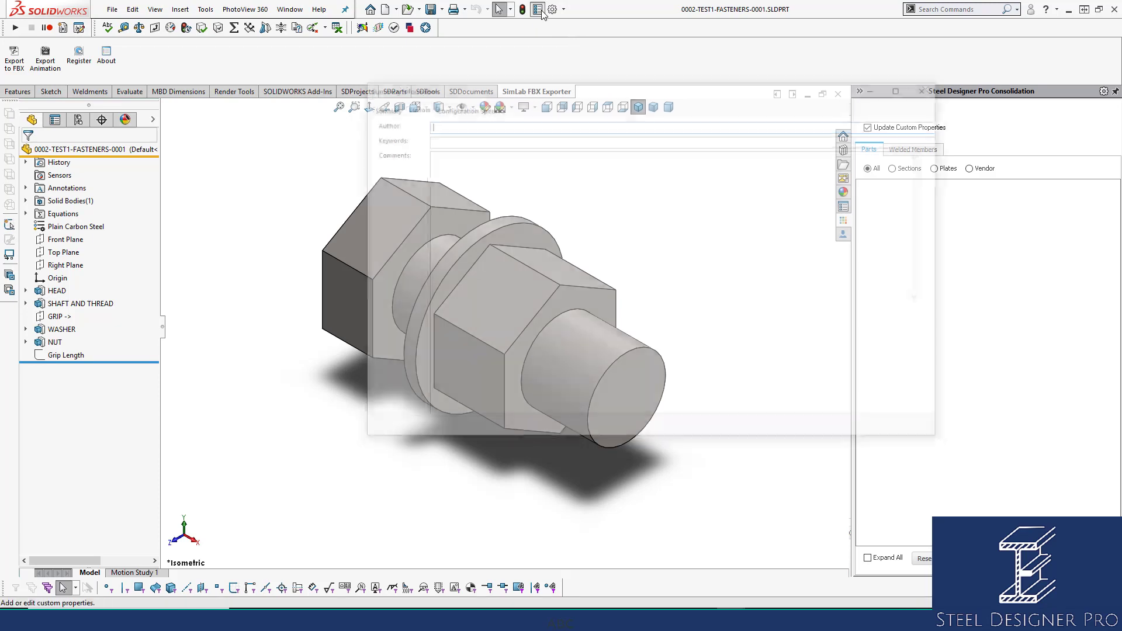
left_click_drag(554, 89, 431, 85)
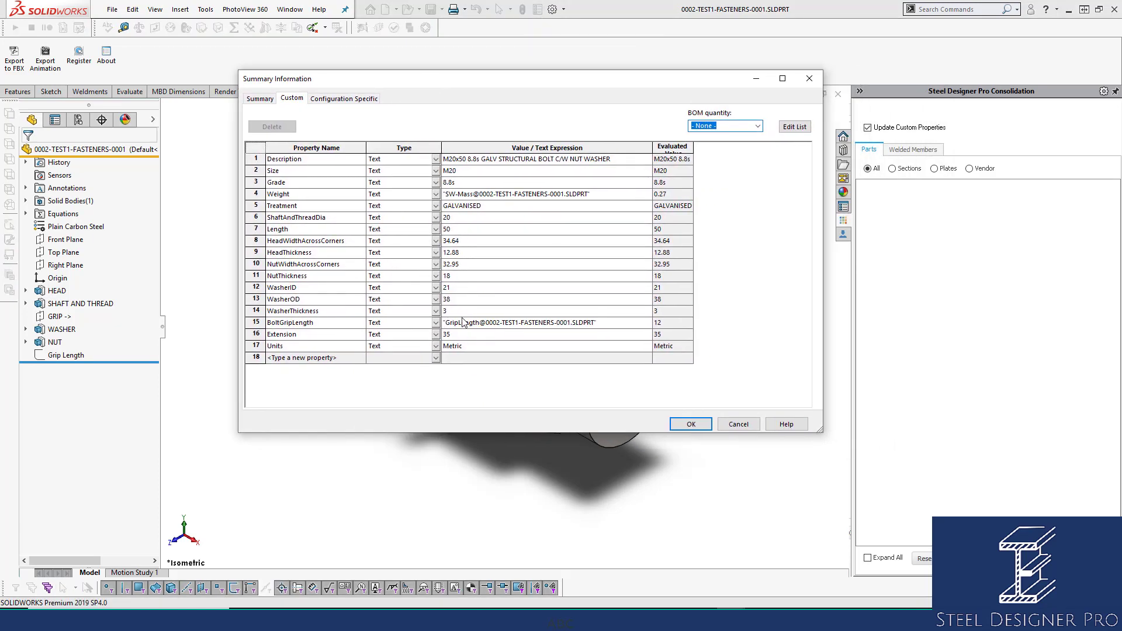
left_click_drag(450, 86, 863, 83)
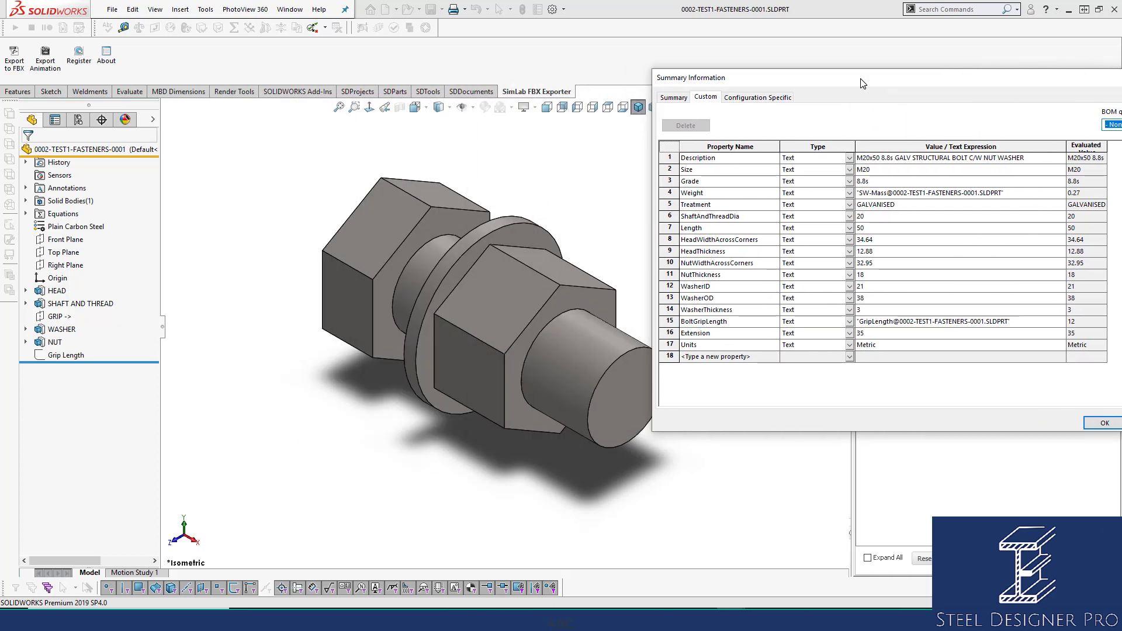
left_click_drag(864, 84, 544, 76)
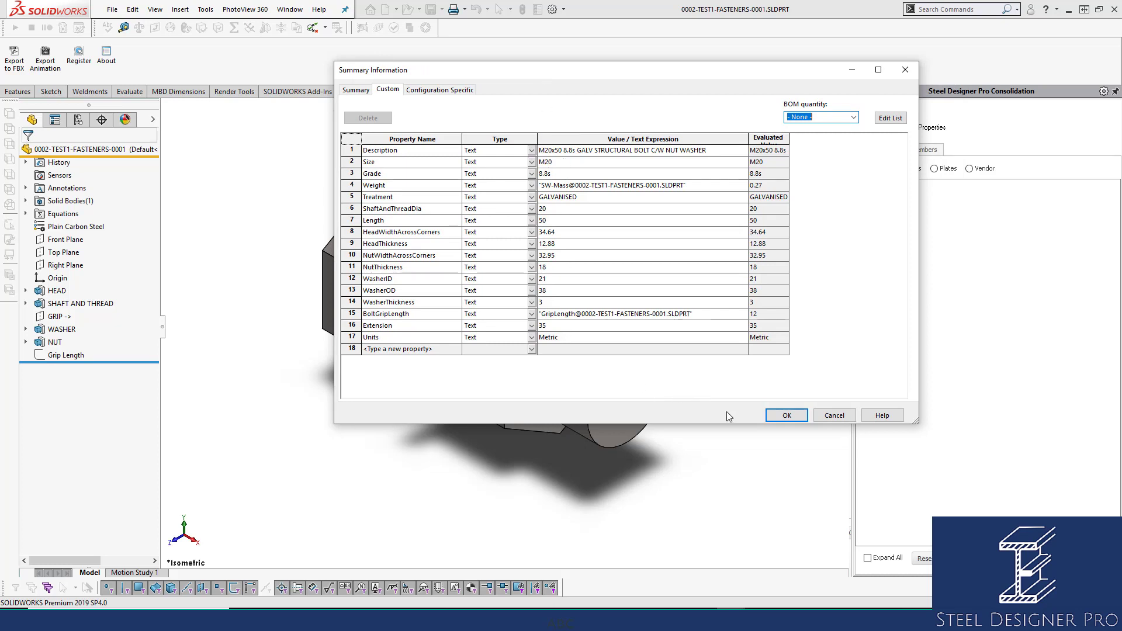
left_click(786, 415)
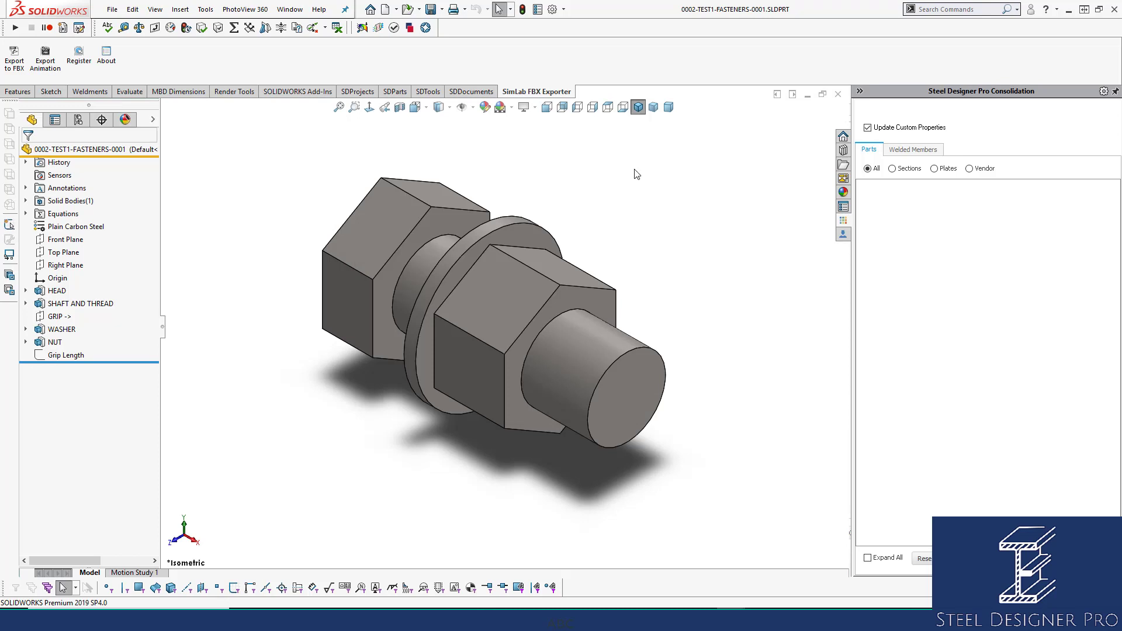
left_click(838, 95)
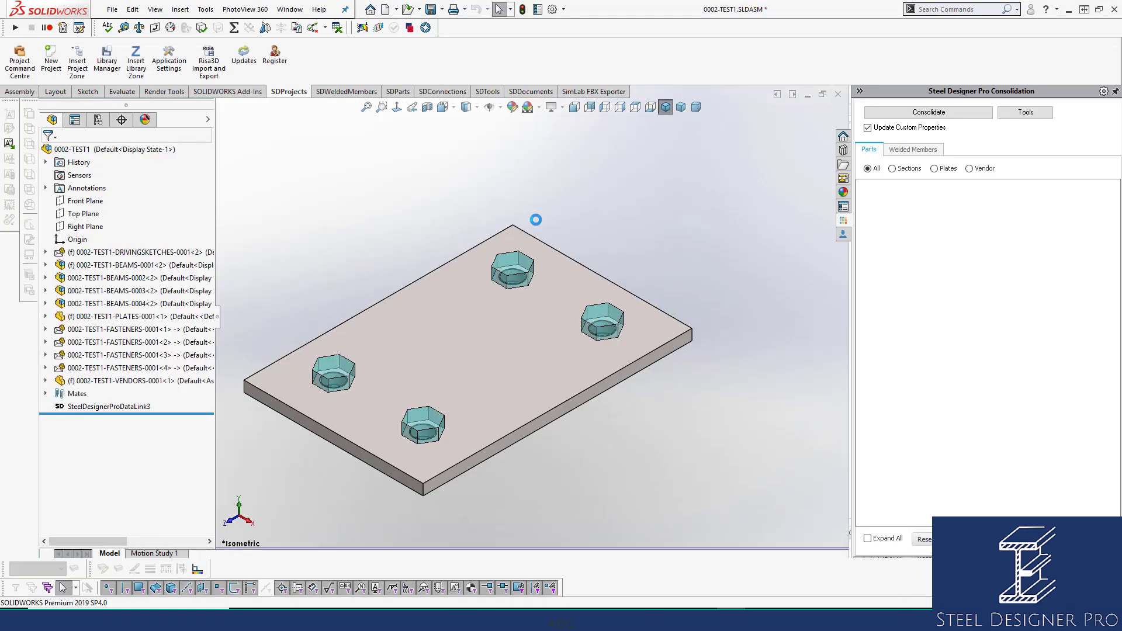
Modify the plate's 0002-TEST1-FASTENERS-0001 fastener to size M16.
left_click(335, 376)
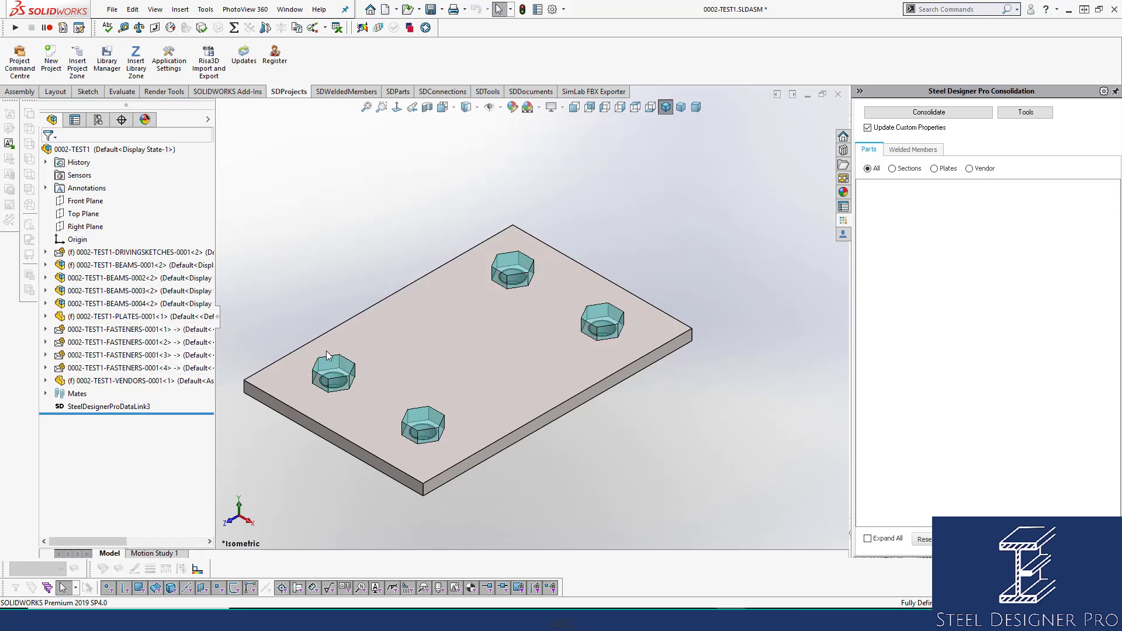
left_click(341, 362)
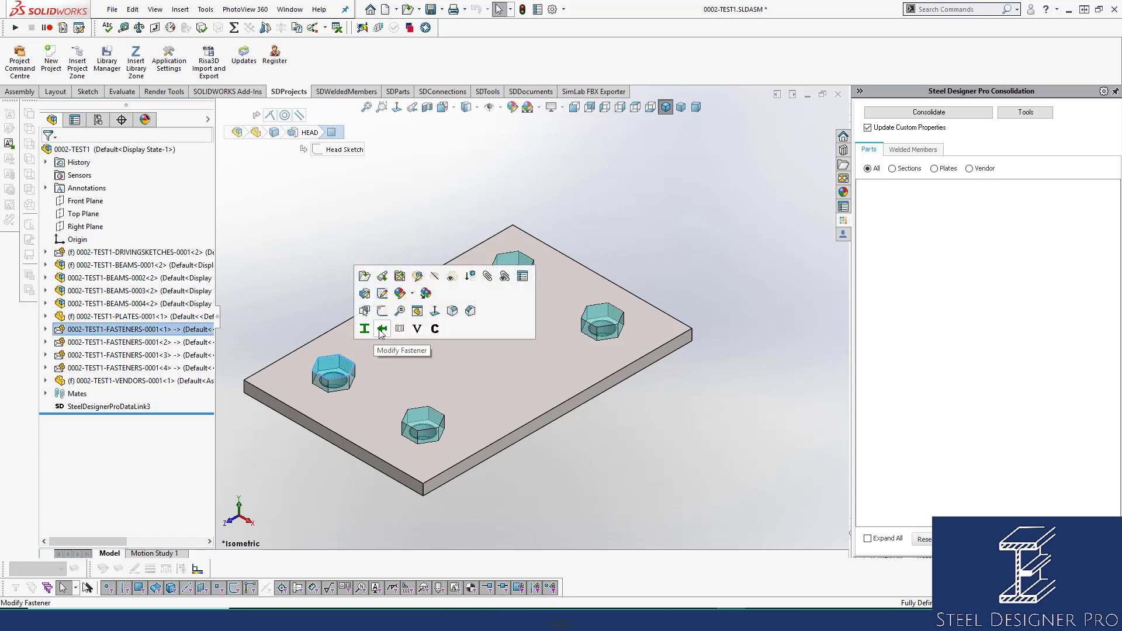
left_click(380, 329)
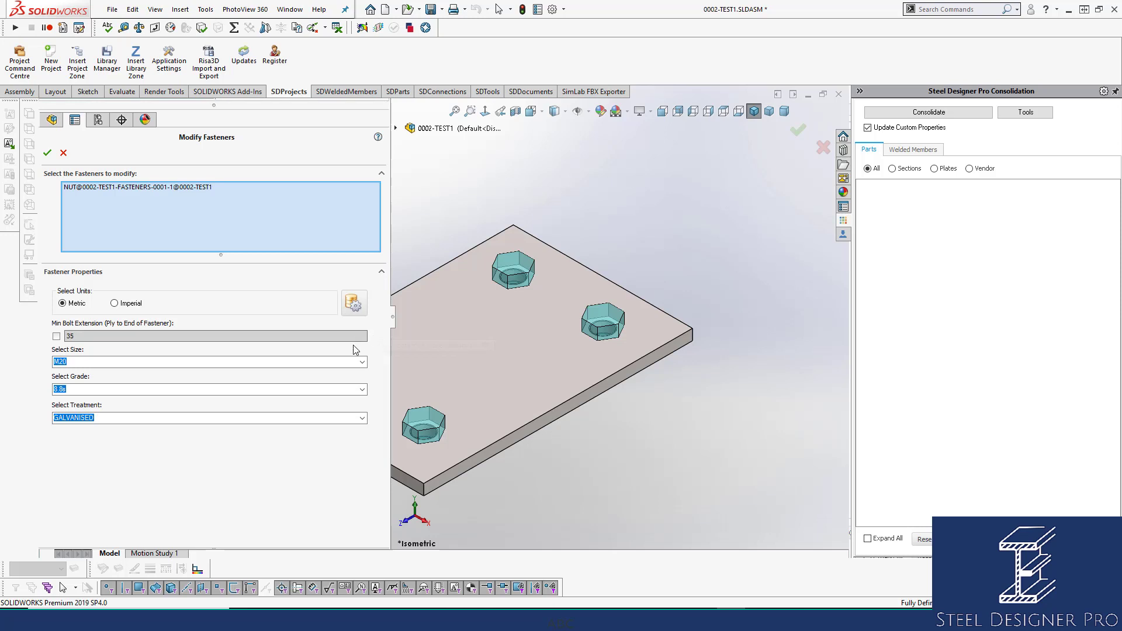
left_click(362, 361)
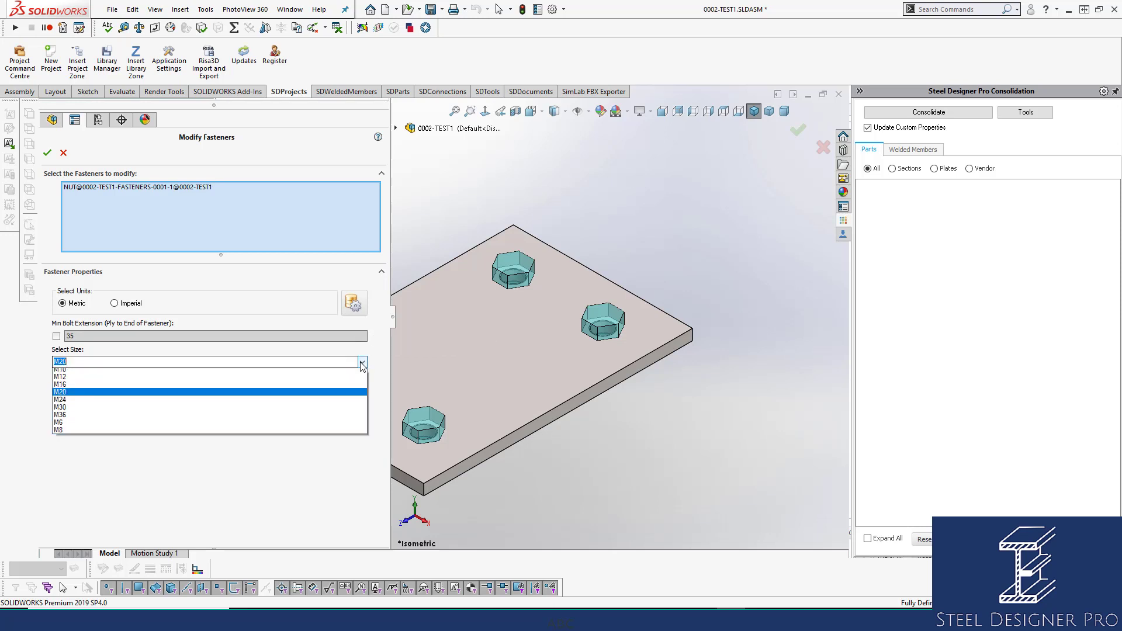
left_click(292, 387)
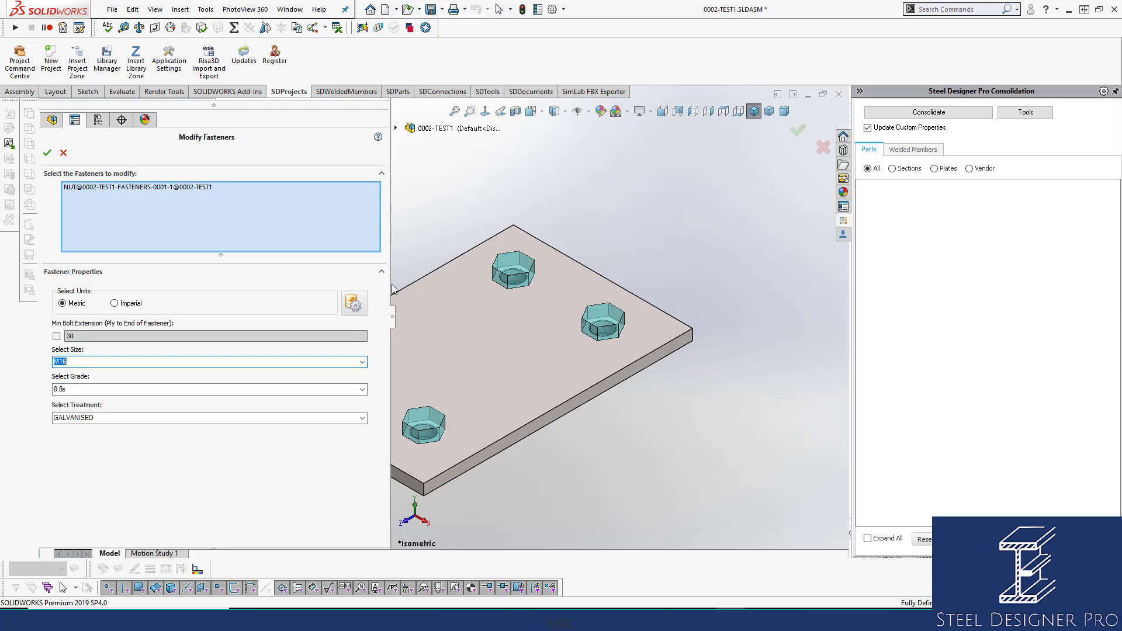
left_click_drag(393, 286, 278, 285)
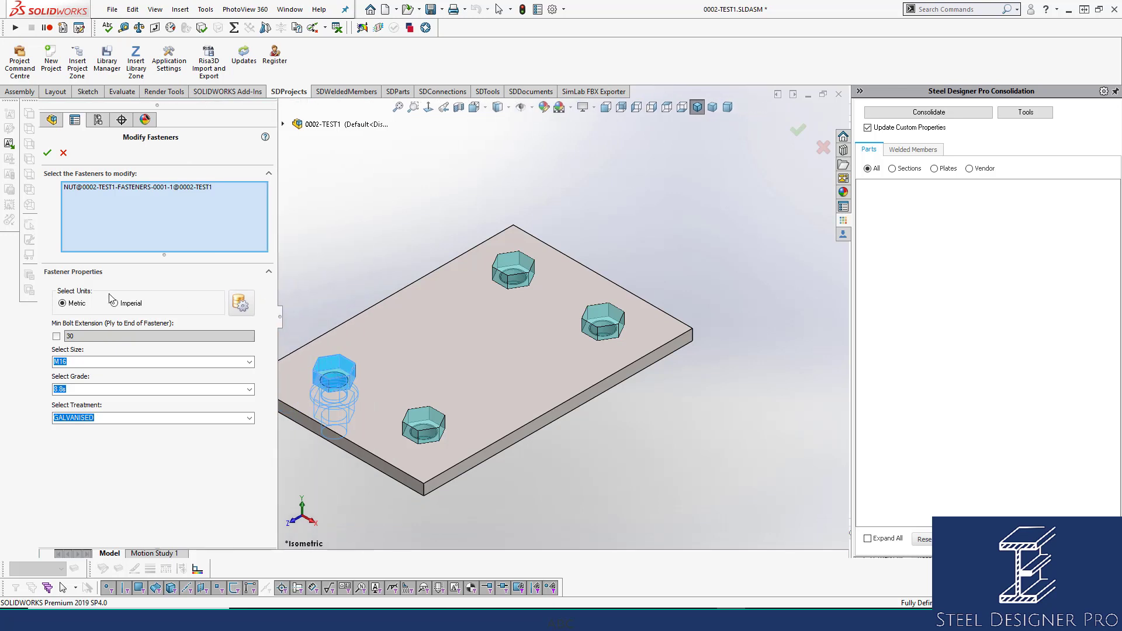
left_click(47, 152)
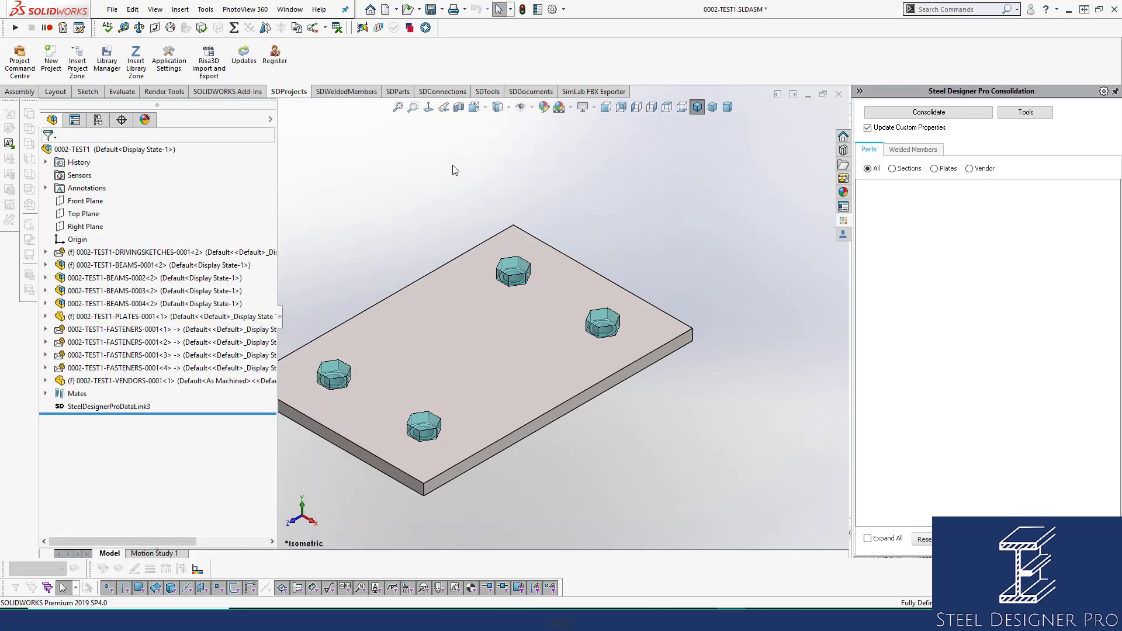
Open the 0002-TEST1-FASTENERS-0001 part from a bolt on the plate and display its custom properties.
left_click(336, 374)
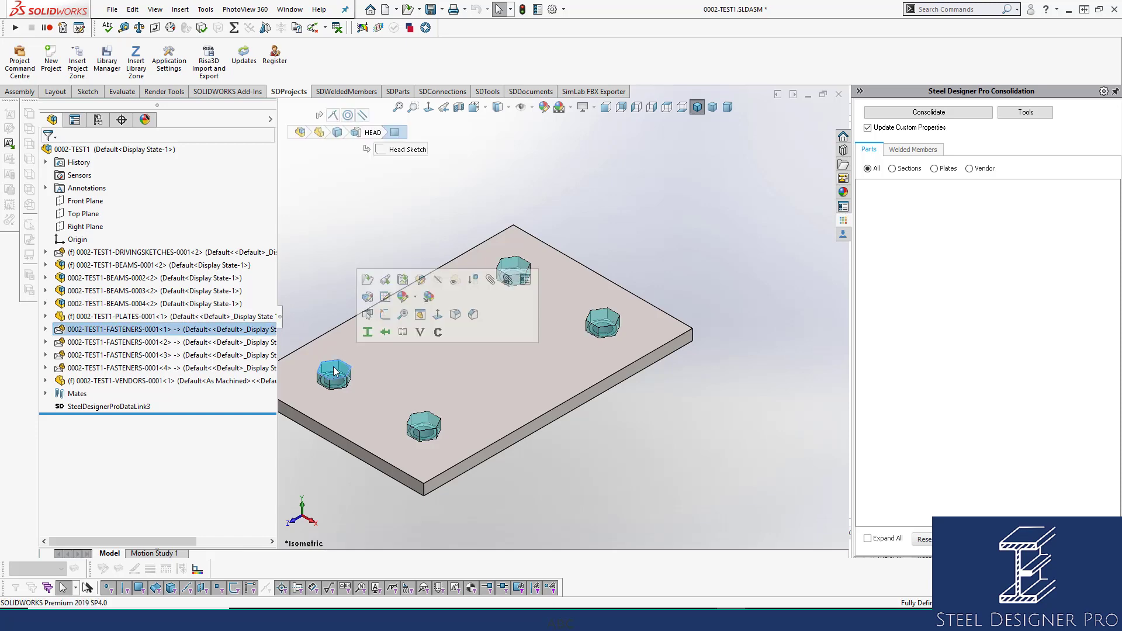
left_click(367, 279)
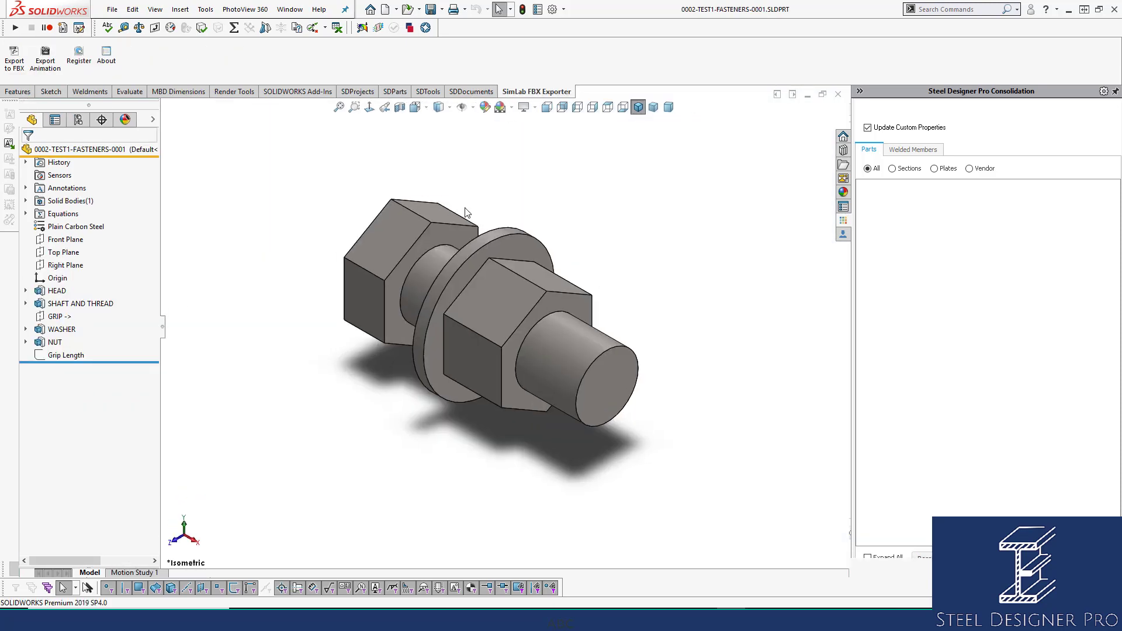
left_click(537, 9)
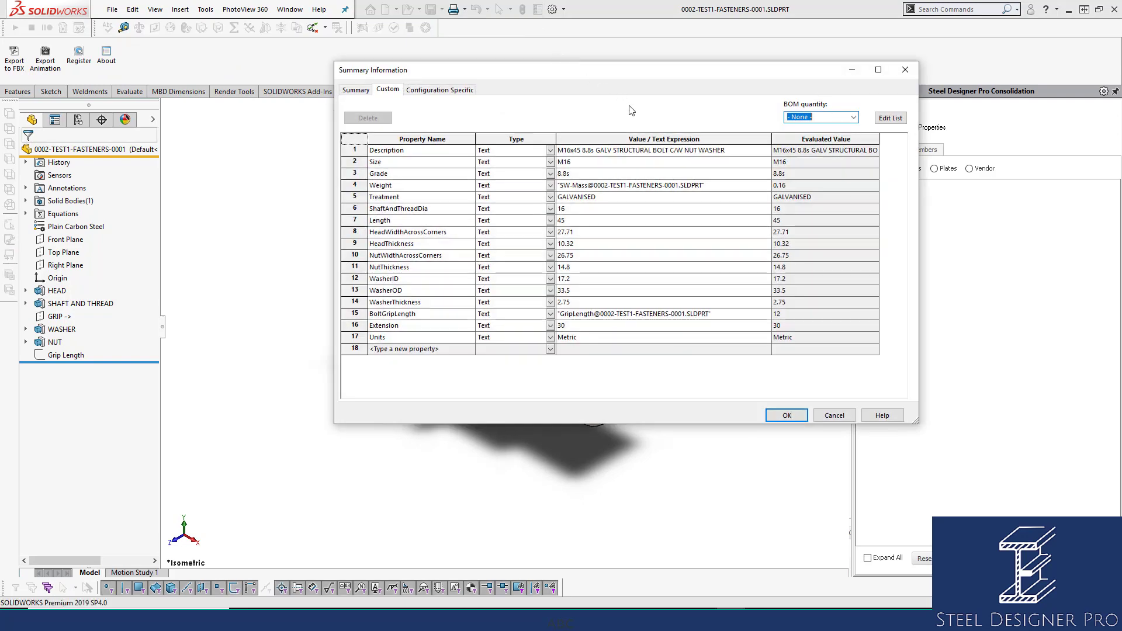
Examine the bolt's Description, Size and Length custom properties, then accept the properties dialog.
left_click(722, 151)
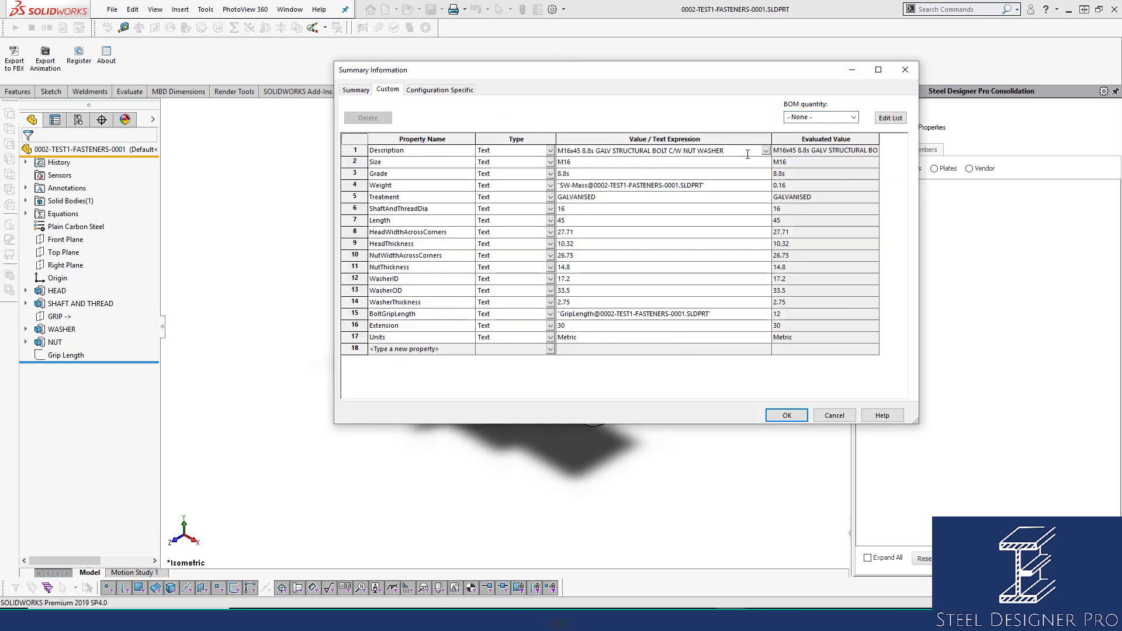
key("shift+Left")
key("shift+Left")
key("shift+Left")
key("shift+Left")
key("shift+Left")
key("shift+Home")
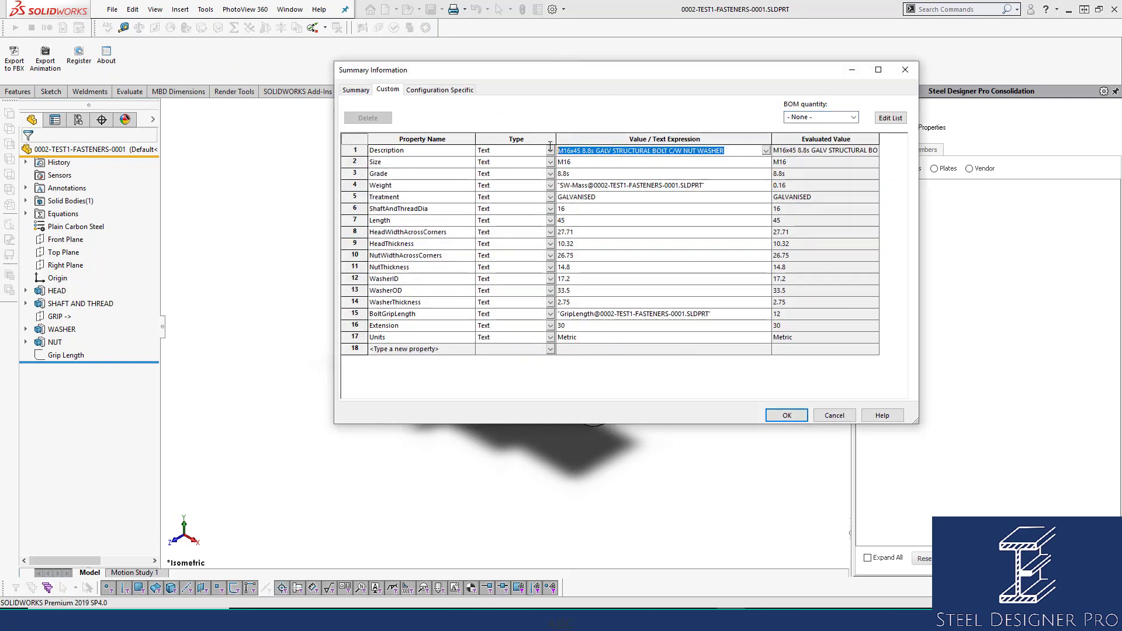
left_click_drag(728, 150, 556, 150)
left_click(578, 154)
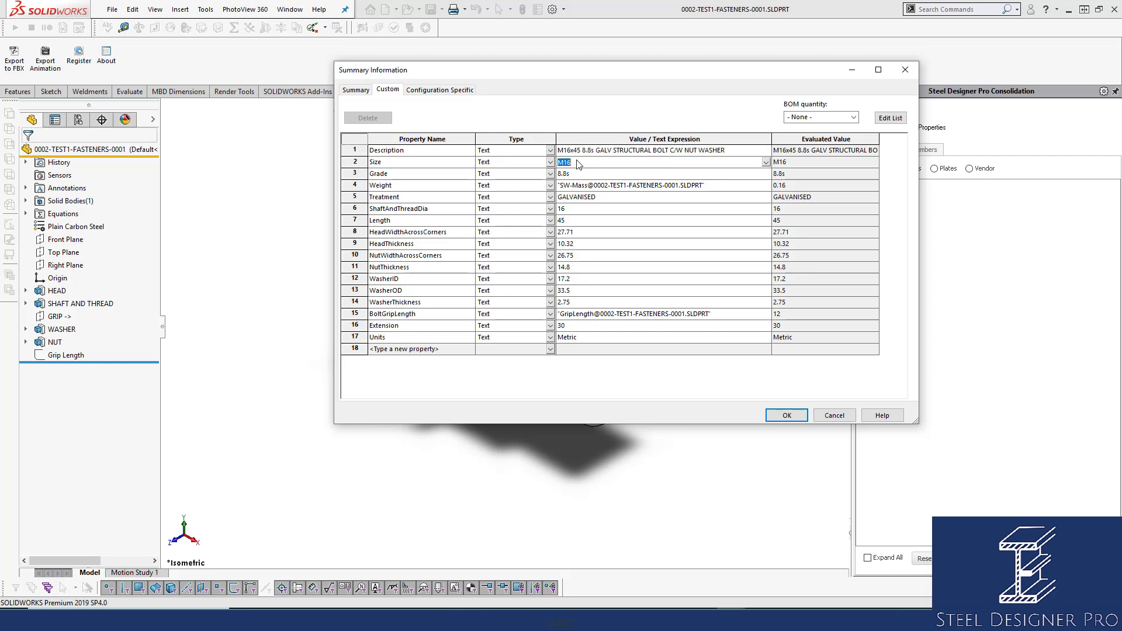
double_click(578, 153)
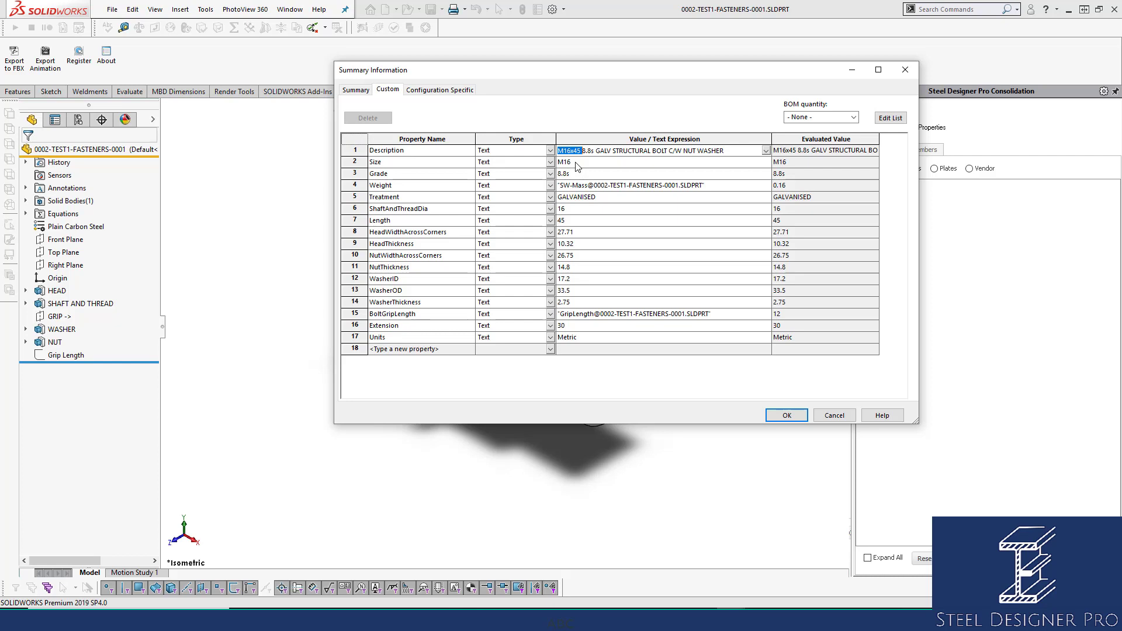
left_click(738, 151)
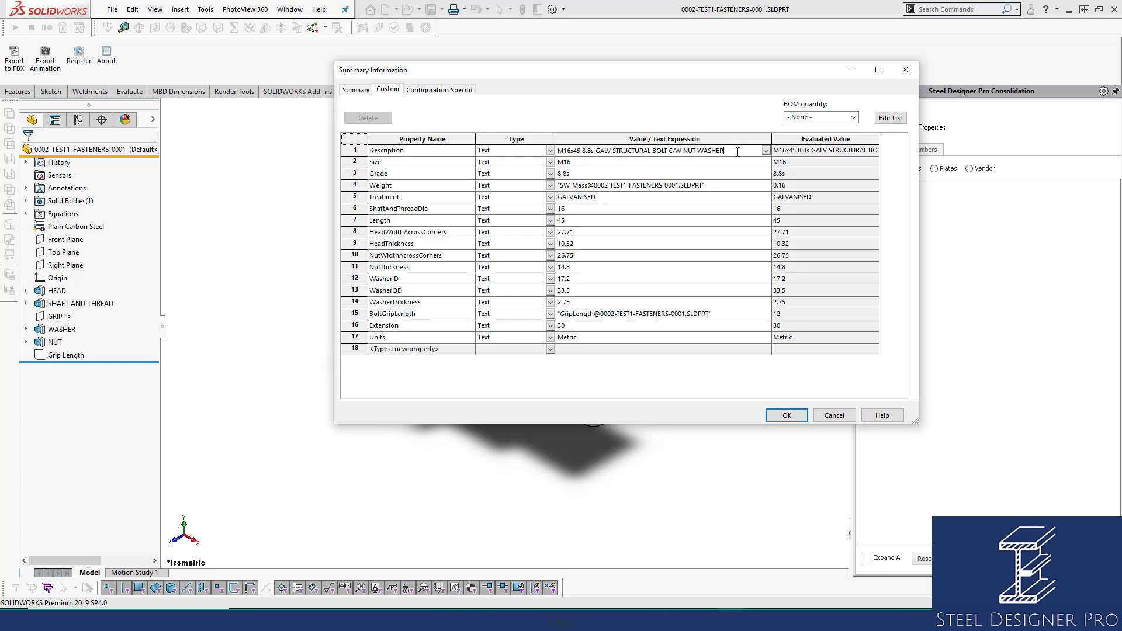
triple_click(629, 151)
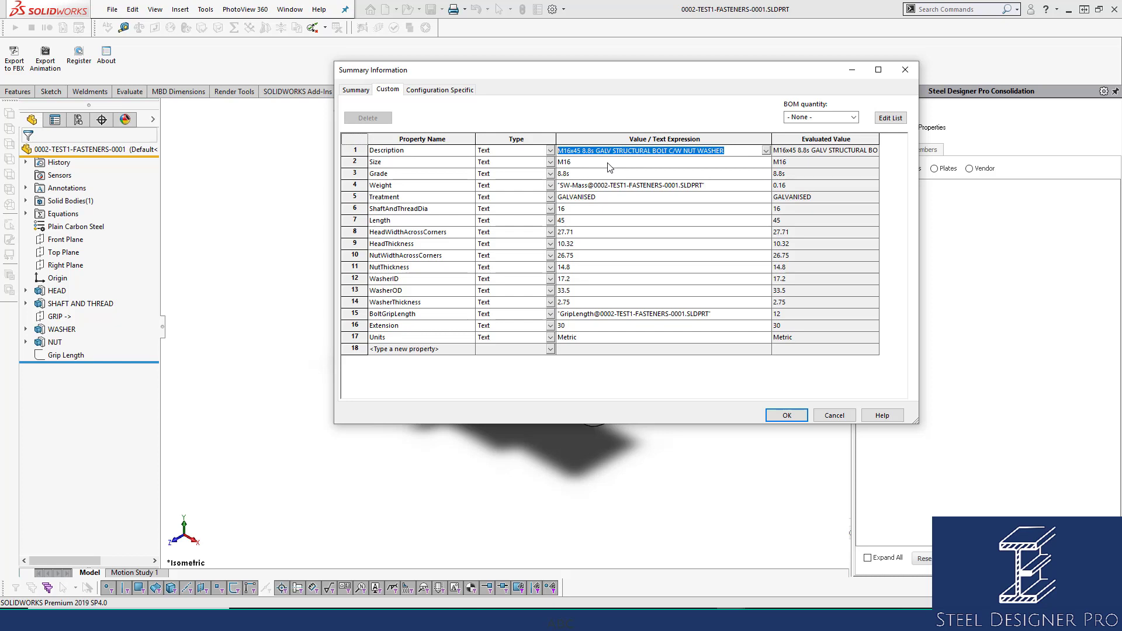
left_click(608, 164)
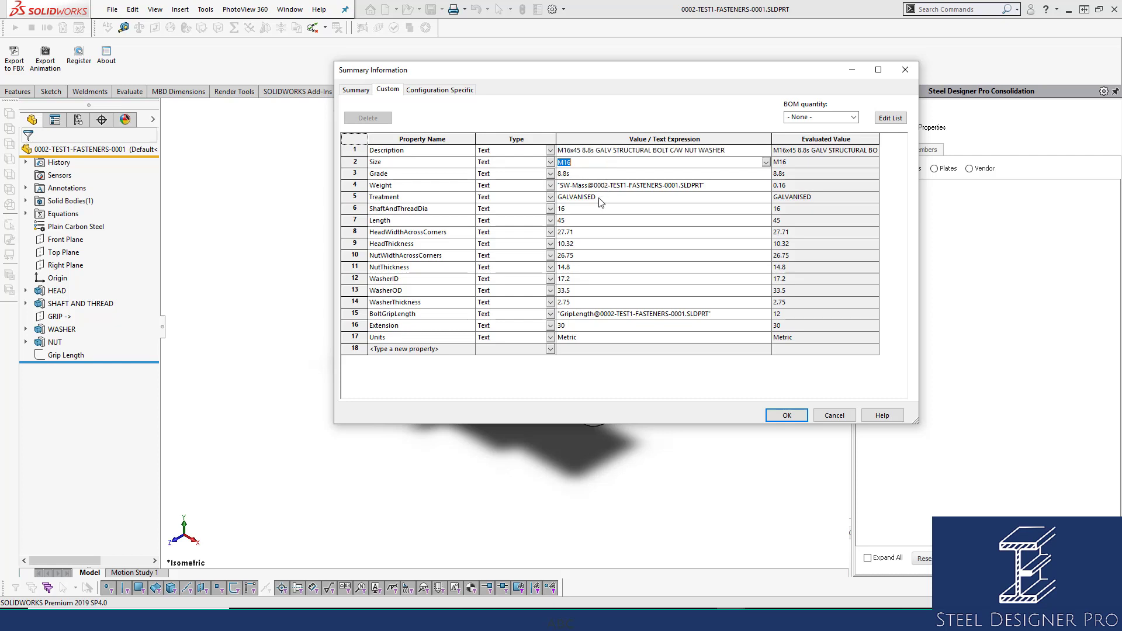
left_click(590, 221)
left_click(783, 415)
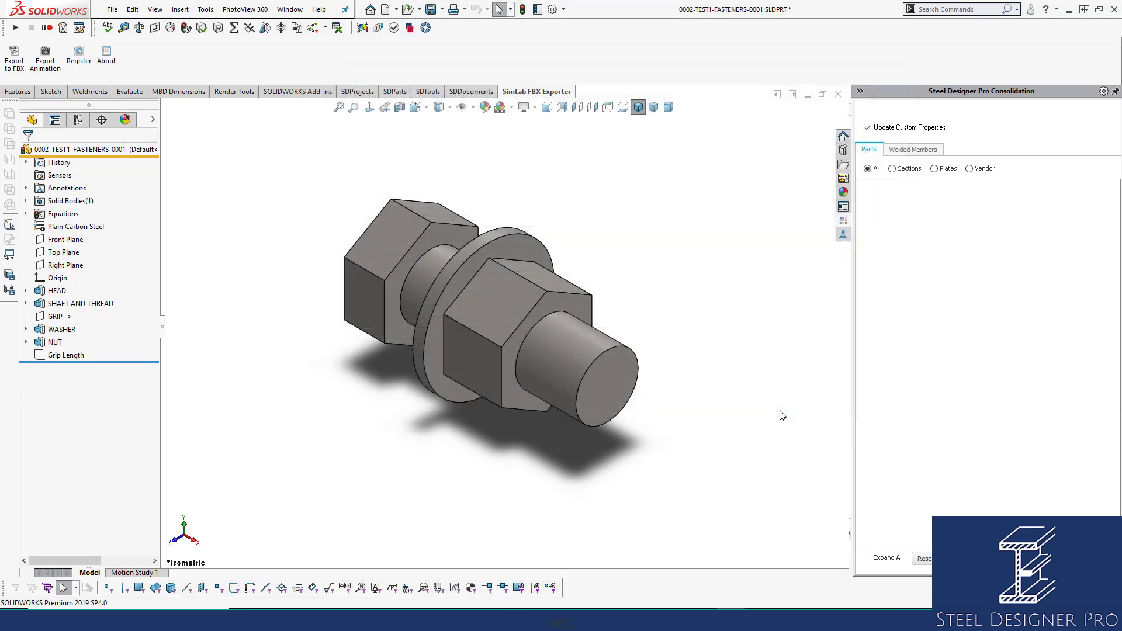
Close the bolt part, return the assembly to the isometric view, and save 0002-TEST1.
left_click(838, 94)
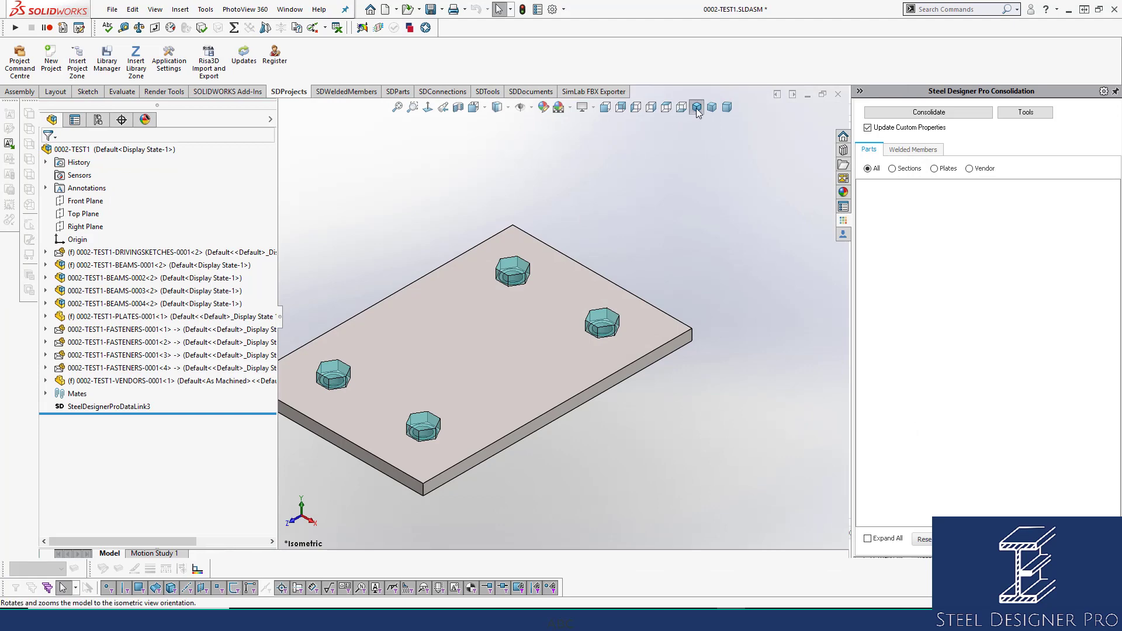
left_click(696, 107)
key("ctrl+s")
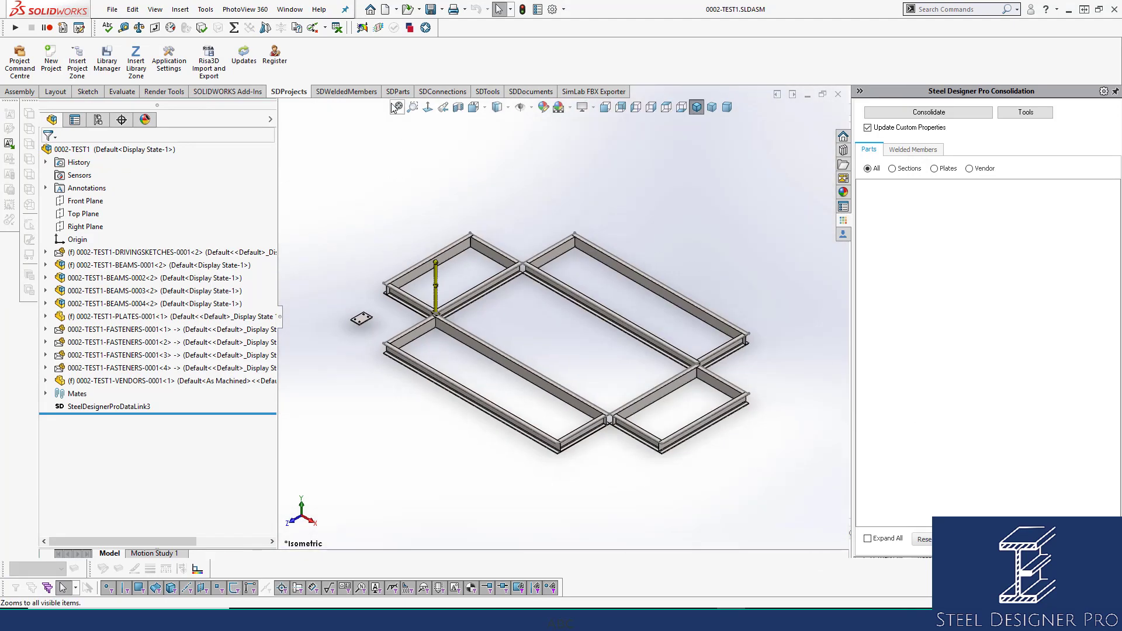
Create a new drawing from the Drawing template on a standard A0 (ISO) sheet.
left_click(386, 10)
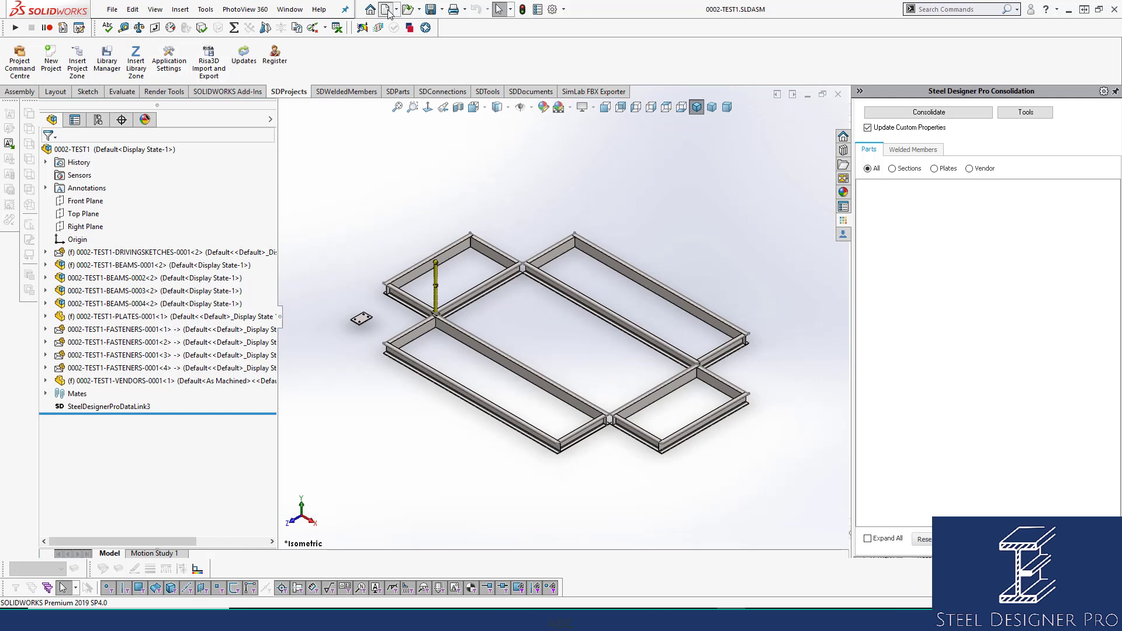
left_click(365, 219)
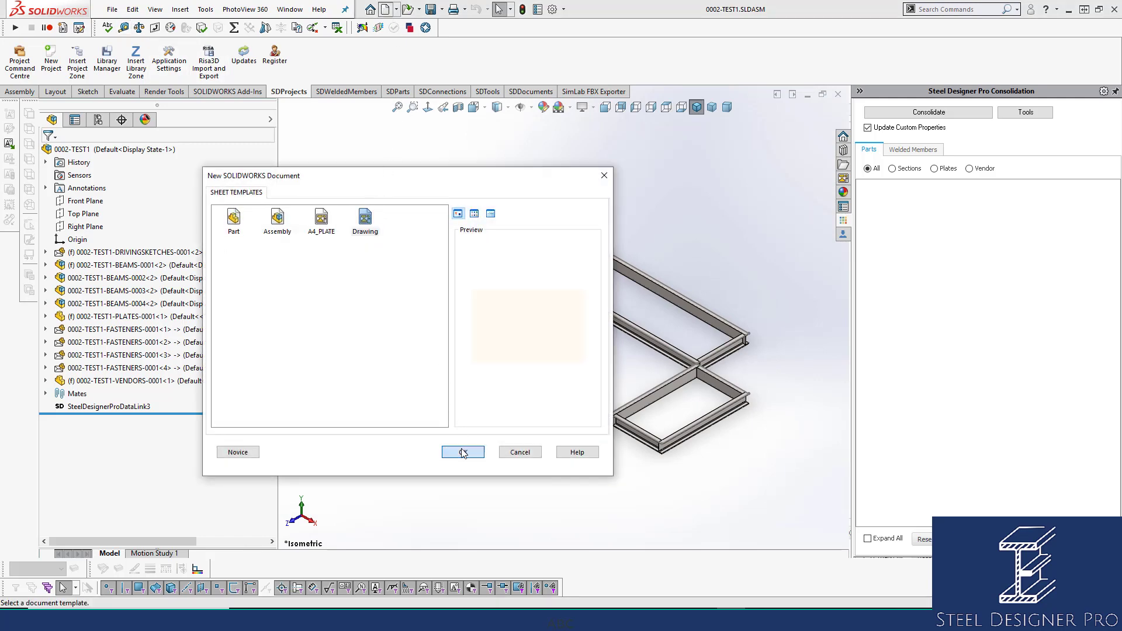
left_click(463, 451)
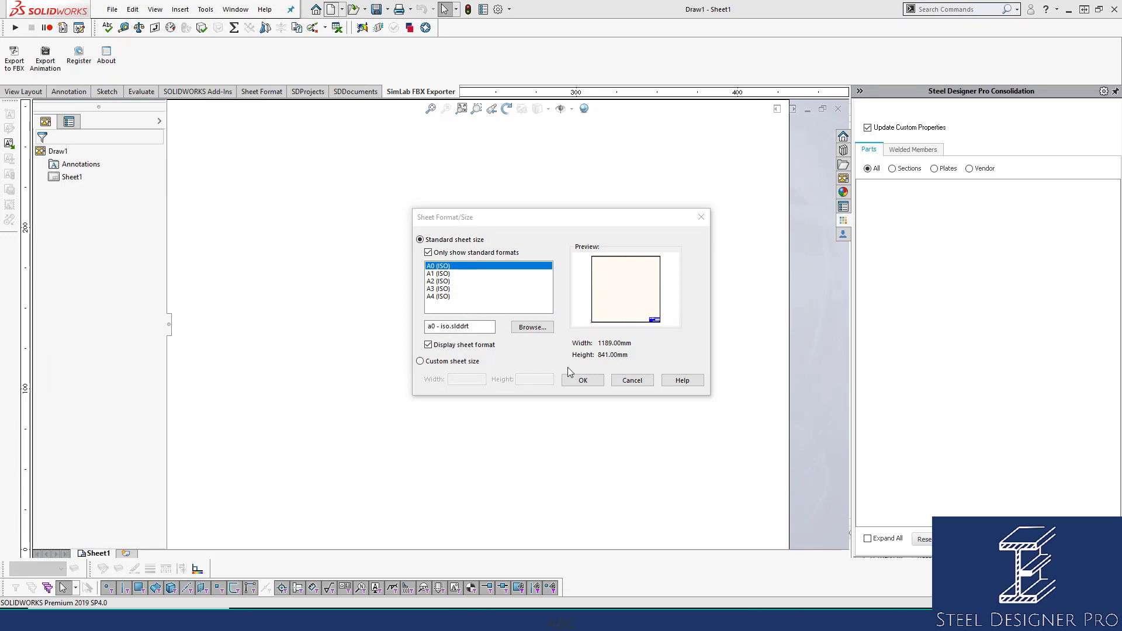
left_click(578, 380)
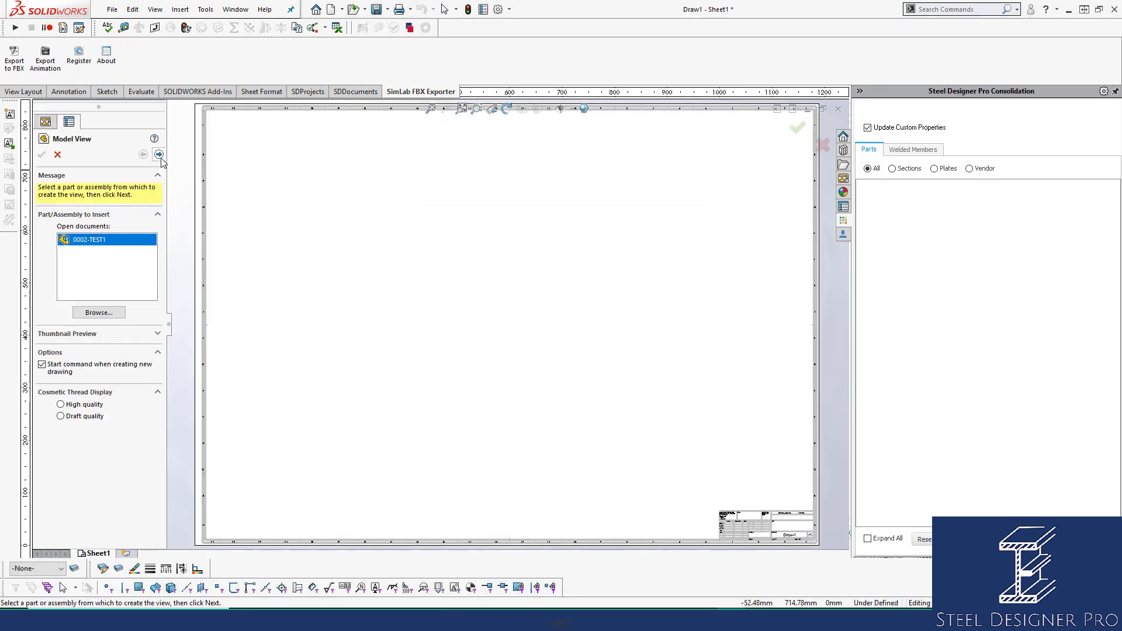
Place a top view of the 0002-TEST1 assembly on the sheet with a projected elevation below it.
left_click(158, 154)
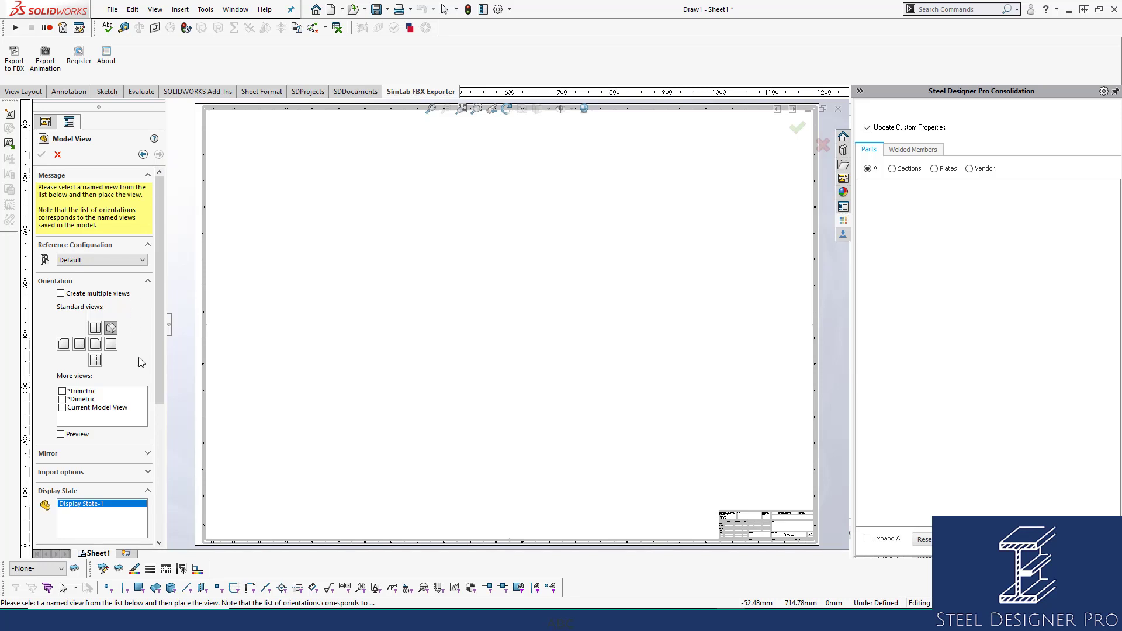
left_click(95, 328)
left_click(433, 291)
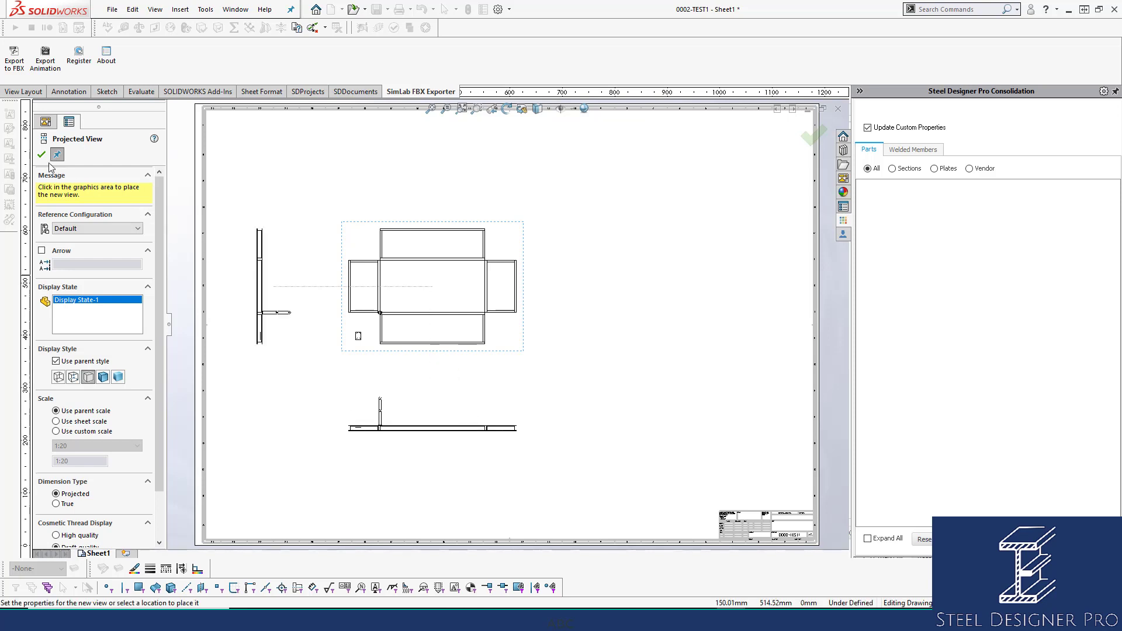
key("Escape")
Turn on Show Envelope in the properties of the assembly's top view.
scroll(359, 347, "down", 8)
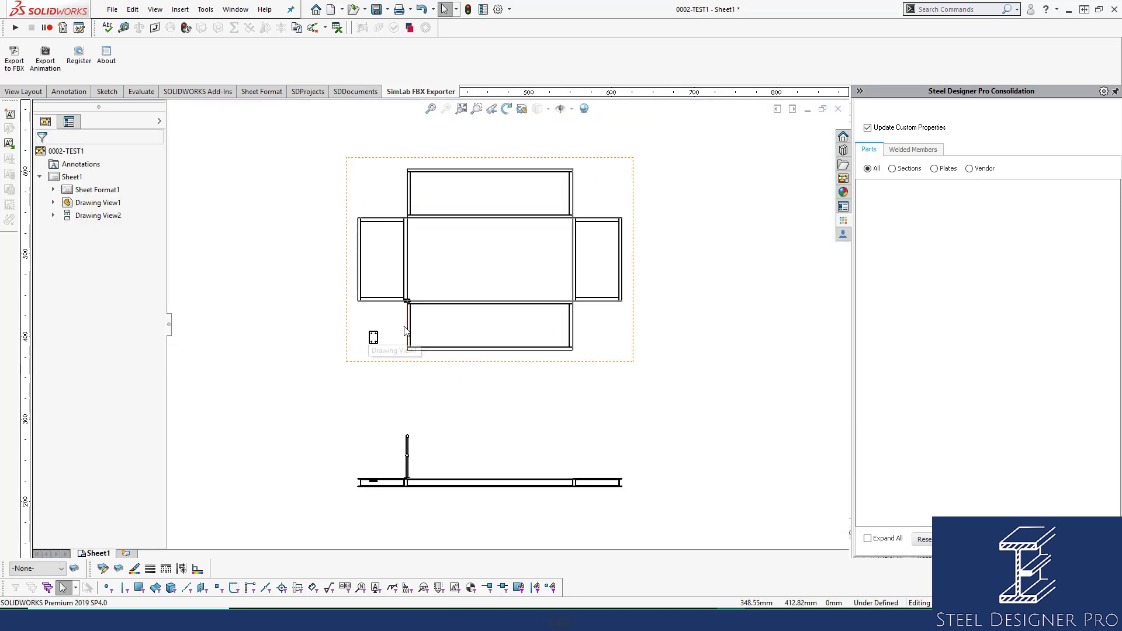
scroll(416, 334, "down", 6)
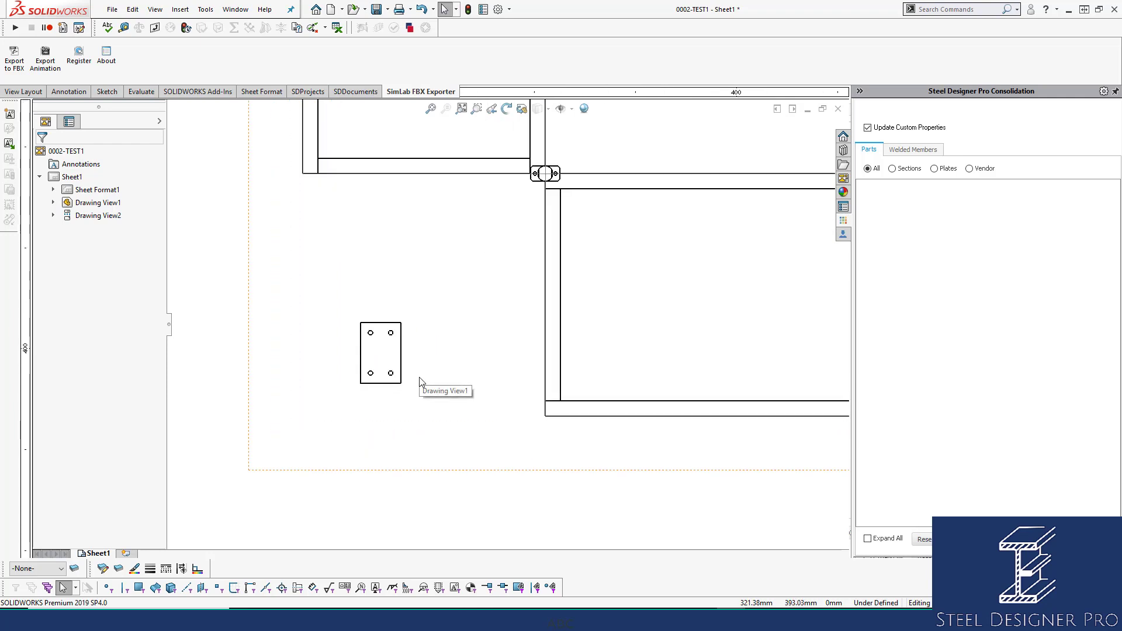
left_click(456, 461)
right_click(456, 460)
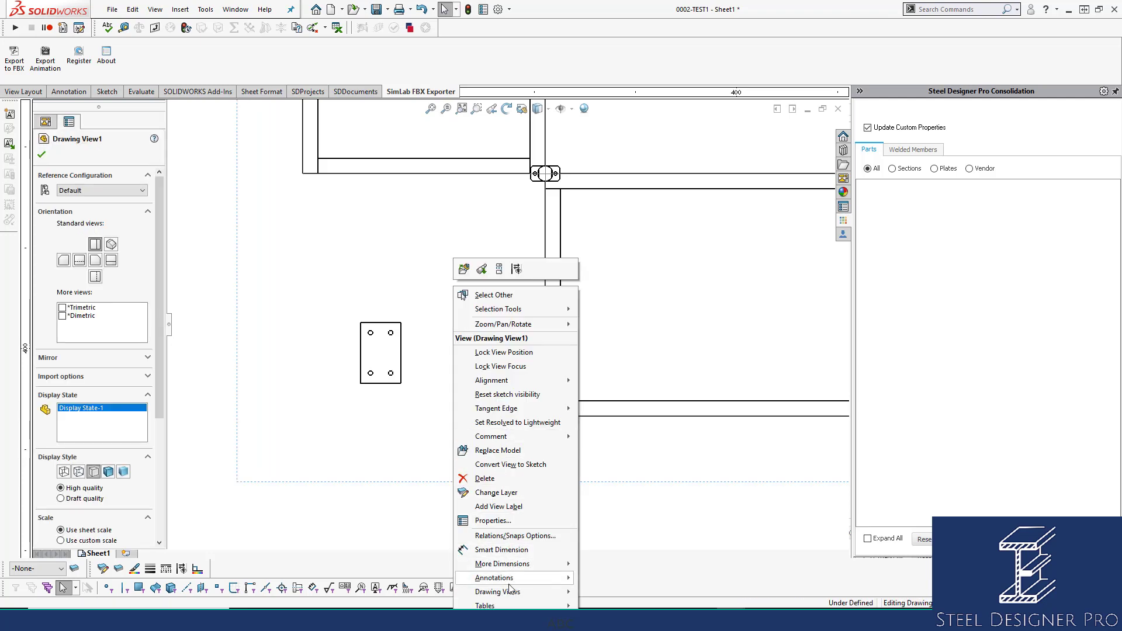
left_click(497, 520)
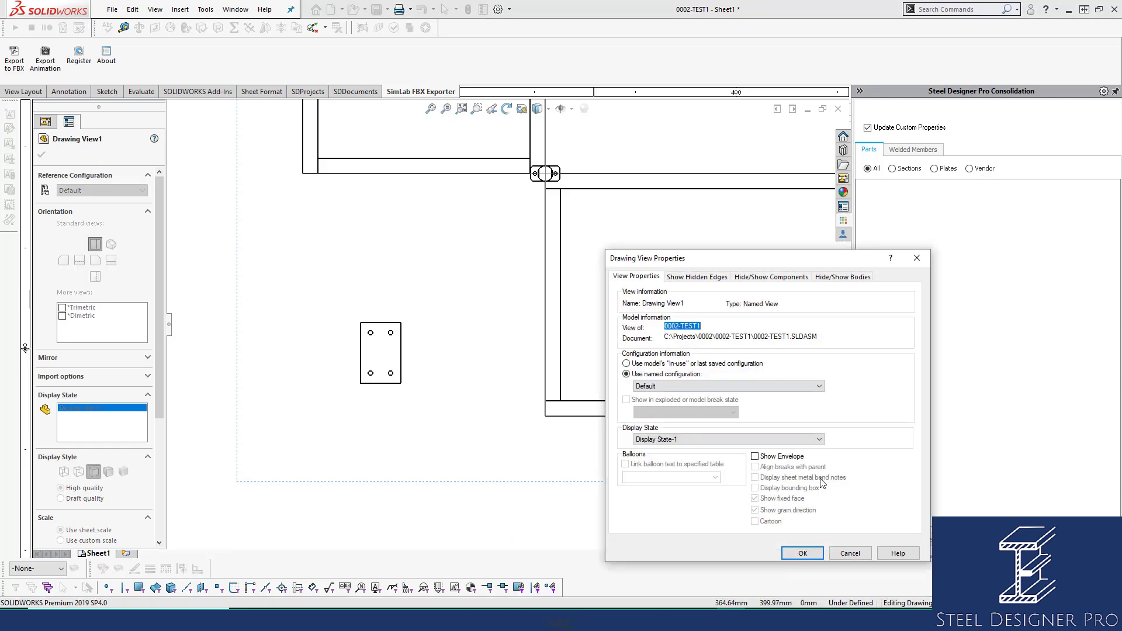
left_click(793, 458)
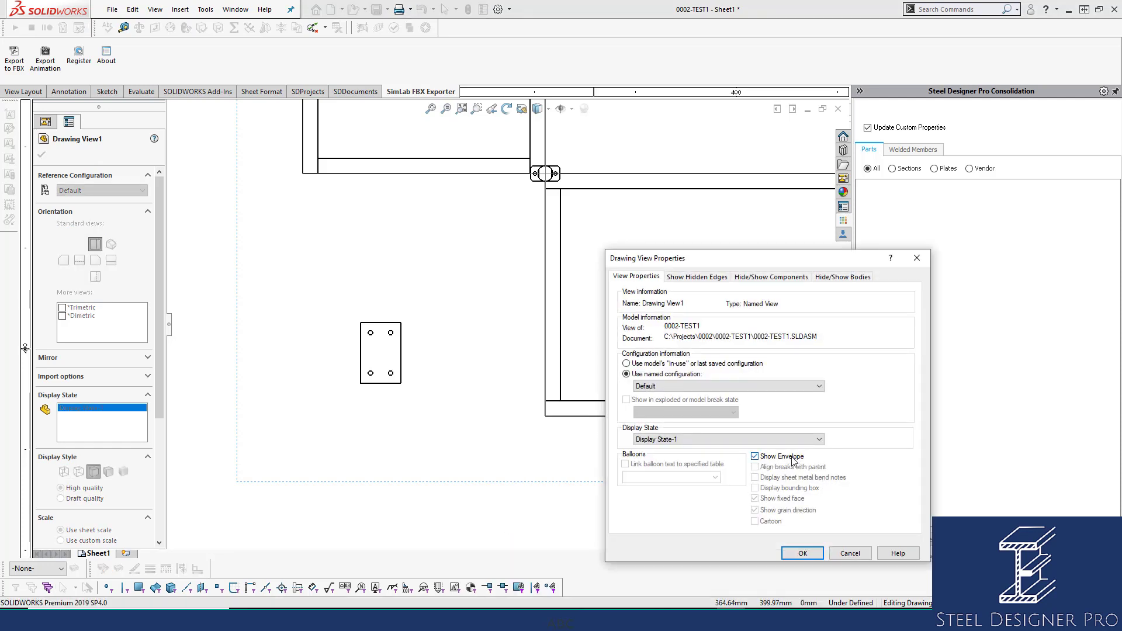
left_click(801, 553)
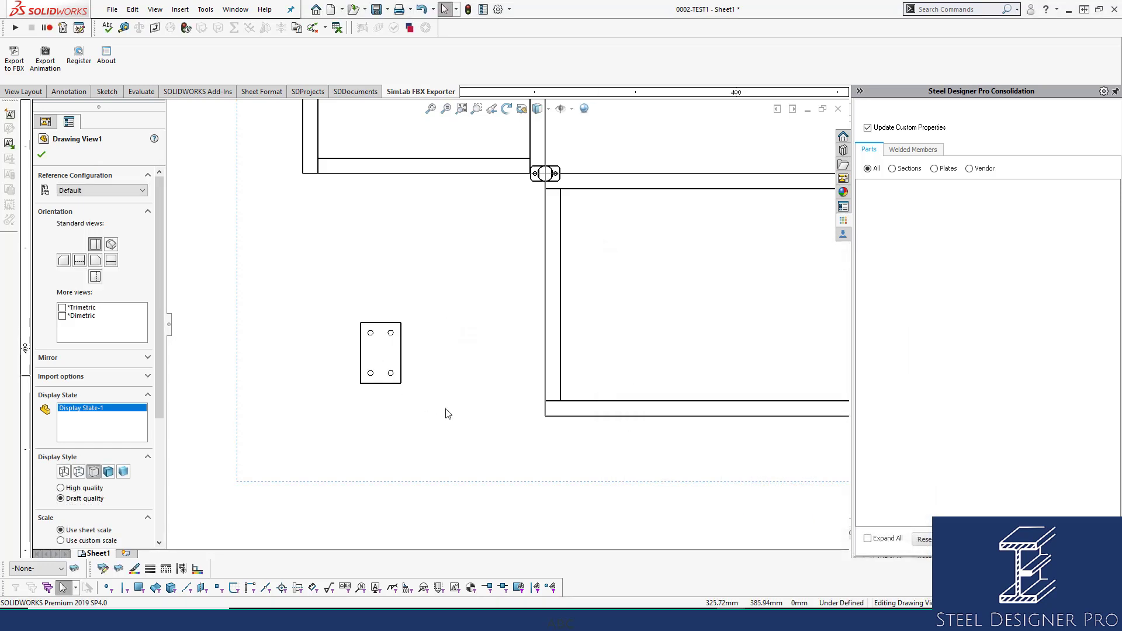
Examine the plate and its bolts in the projected elevation and compare them with the top view.
scroll(464, 438, "up", 7)
middle_click_drag(476, 429, 476, 329)
scroll(505, 393, "down", 8)
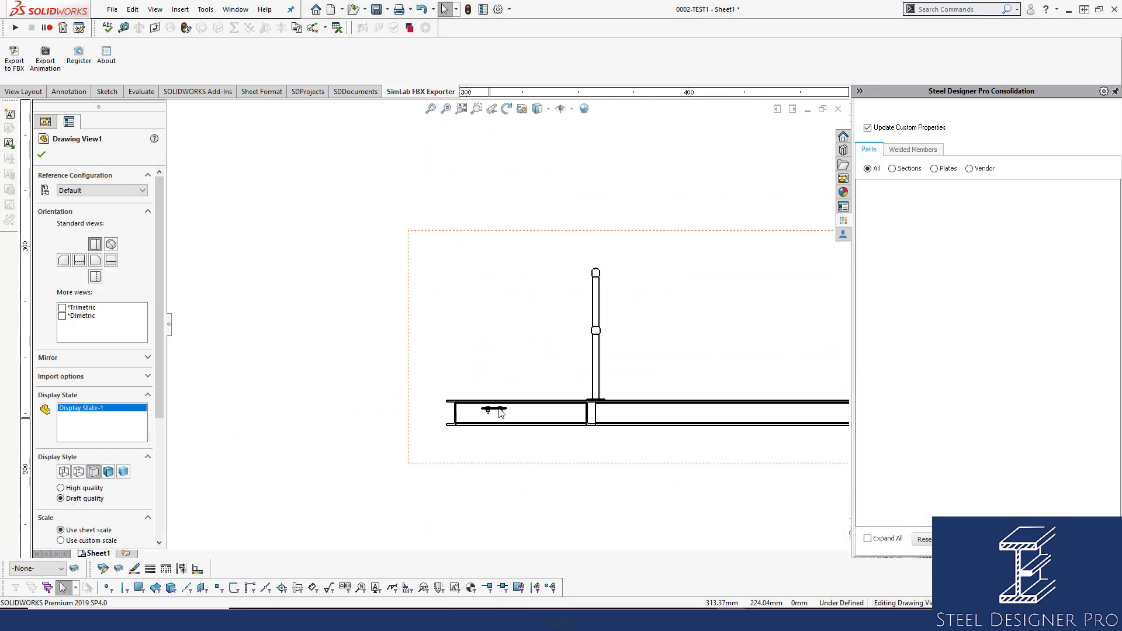
scroll(506, 393, "up", 2)
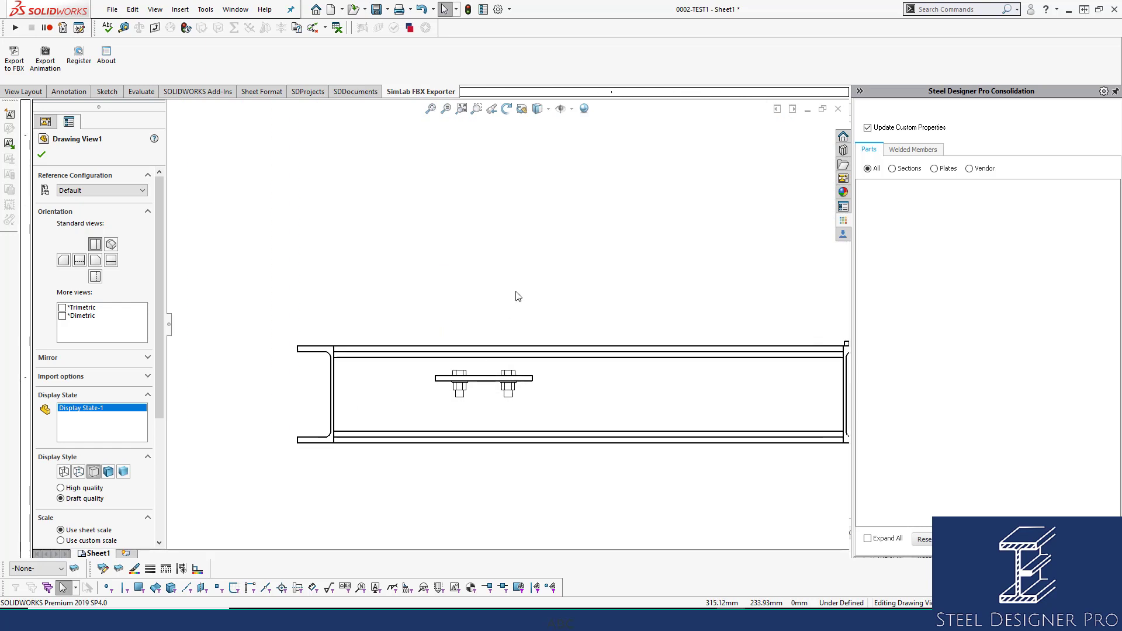
scroll(518, 293, "up", 2)
scroll(517, 292, "up", 4)
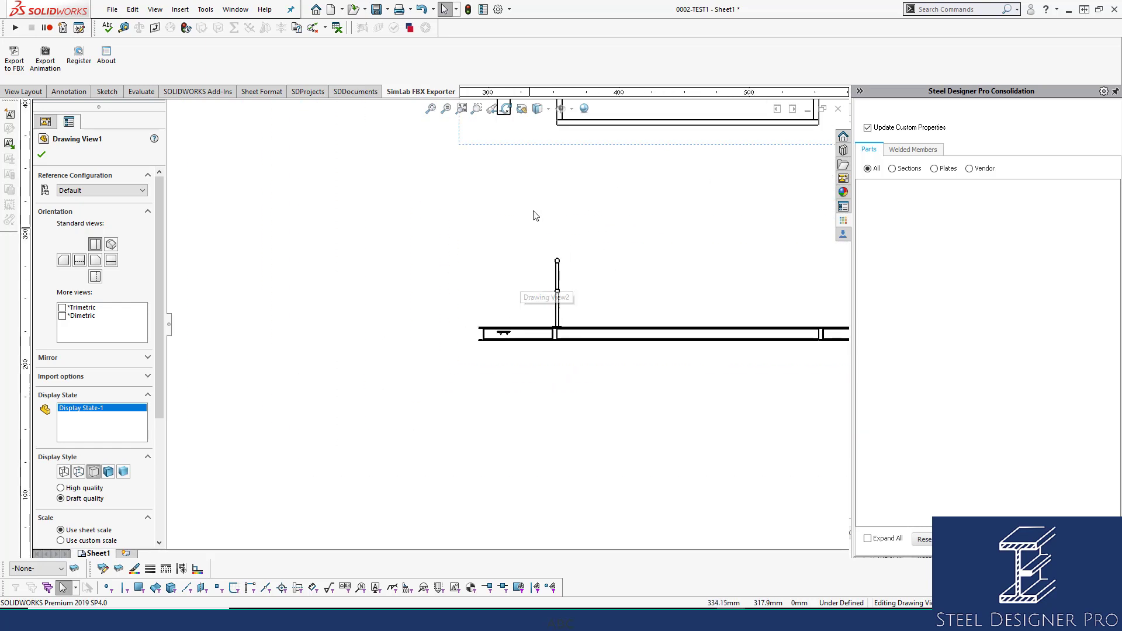
middle_click_drag(533, 214, 445, 278)
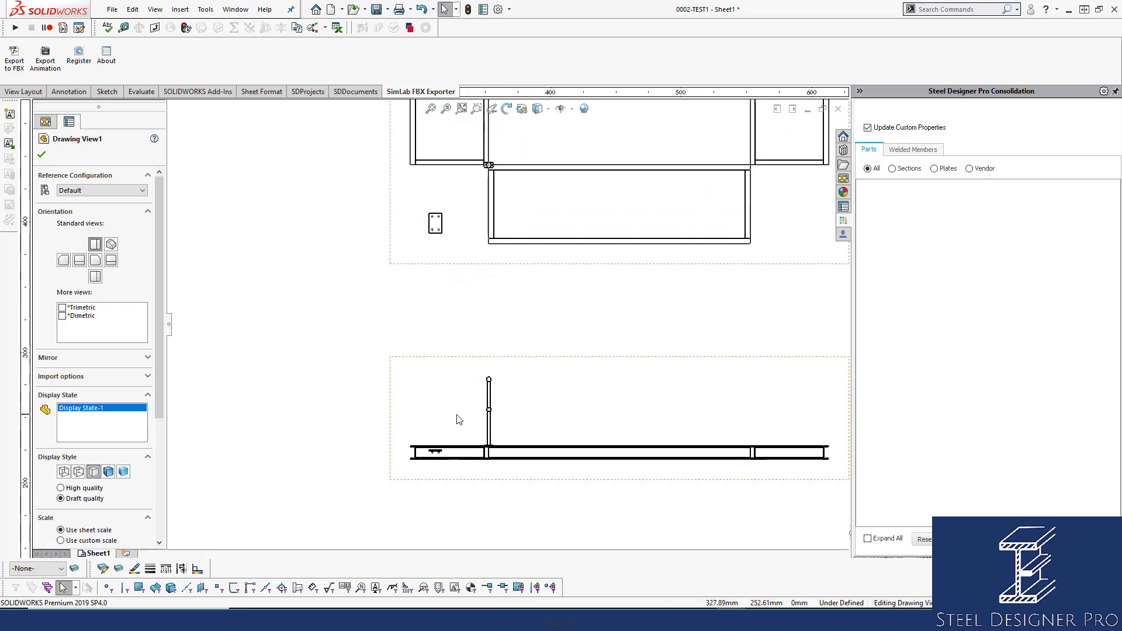
scroll(440, 436, "down", 2)
scroll(439, 435, "down", 5)
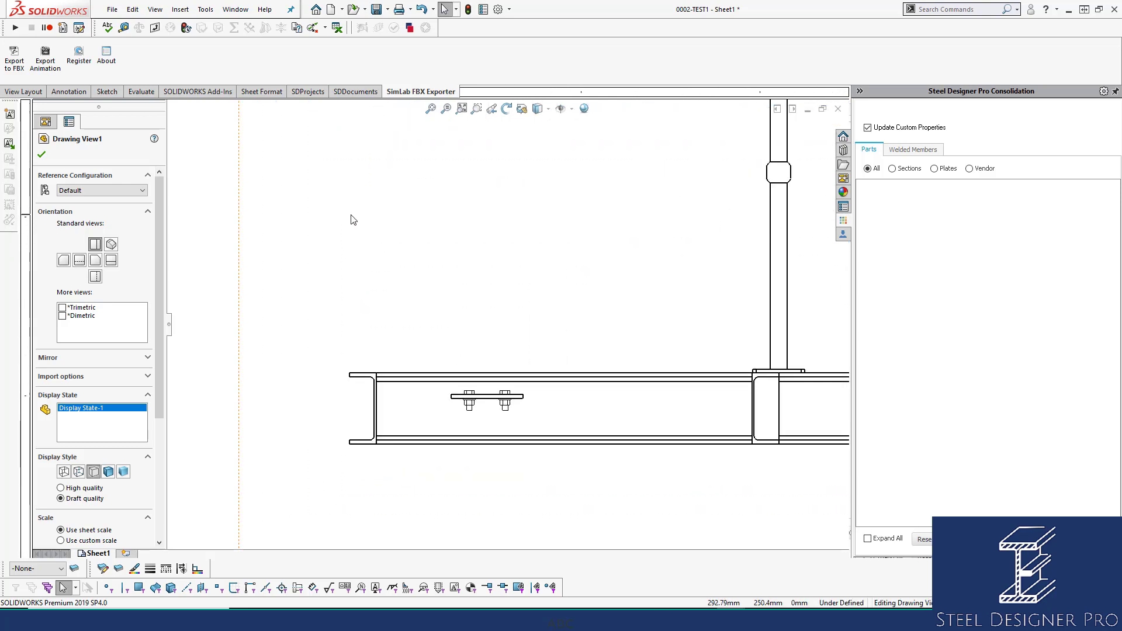
Place a note in the elevation above the beam, with its leader attached to the left bolt's head.
left_click(261, 144)
left_click(69, 92)
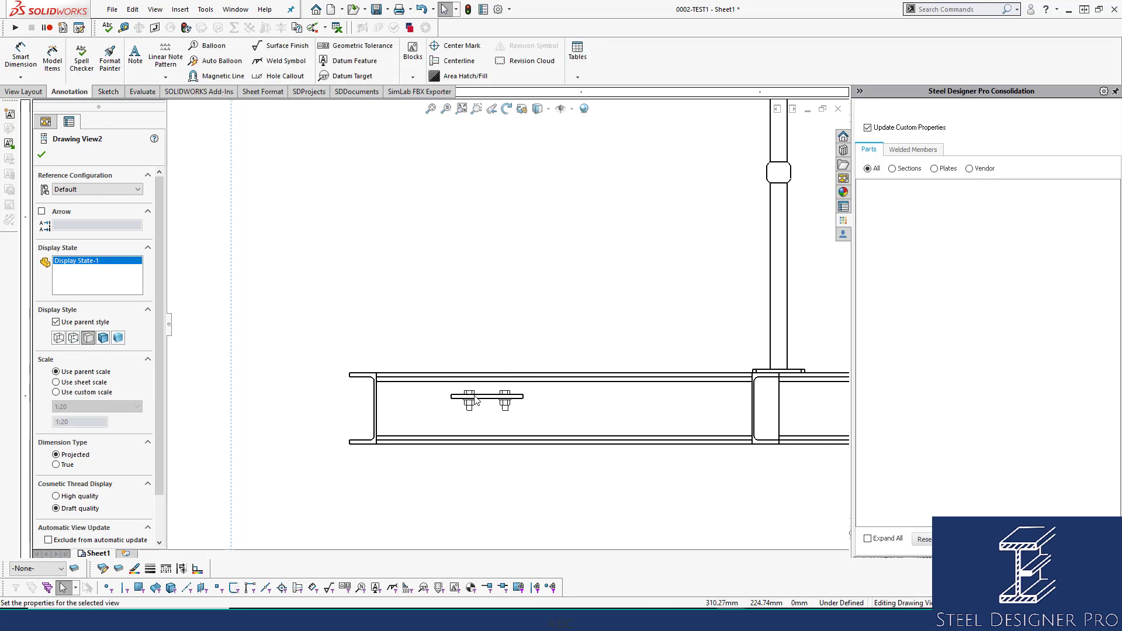
left_click(135, 55)
scroll(481, 402, "down", 2)
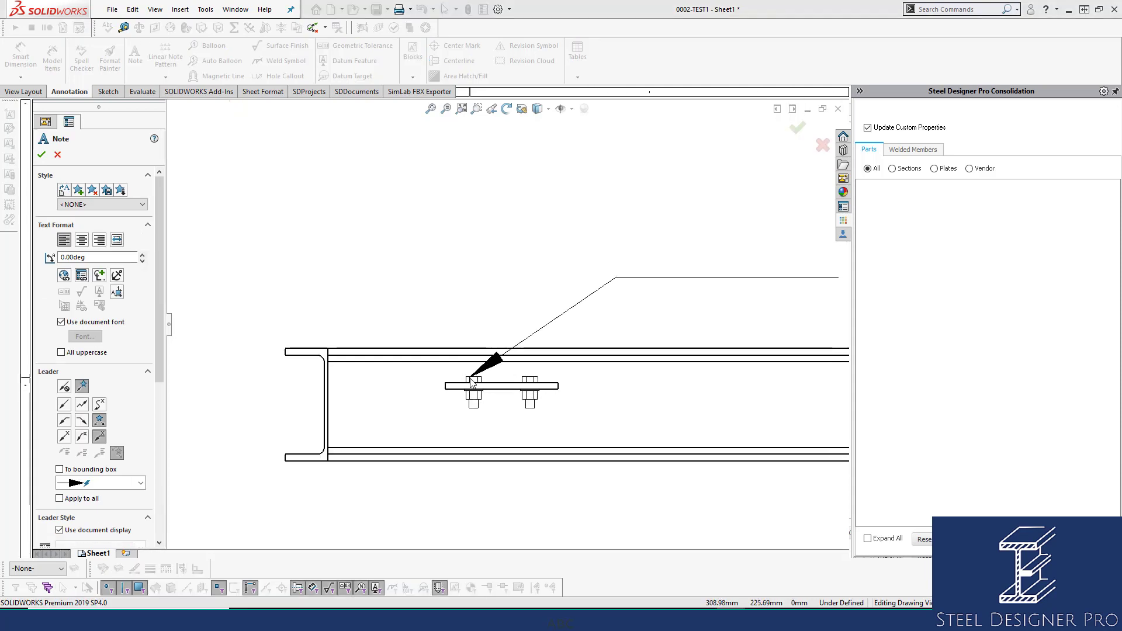
left_click(470, 376)
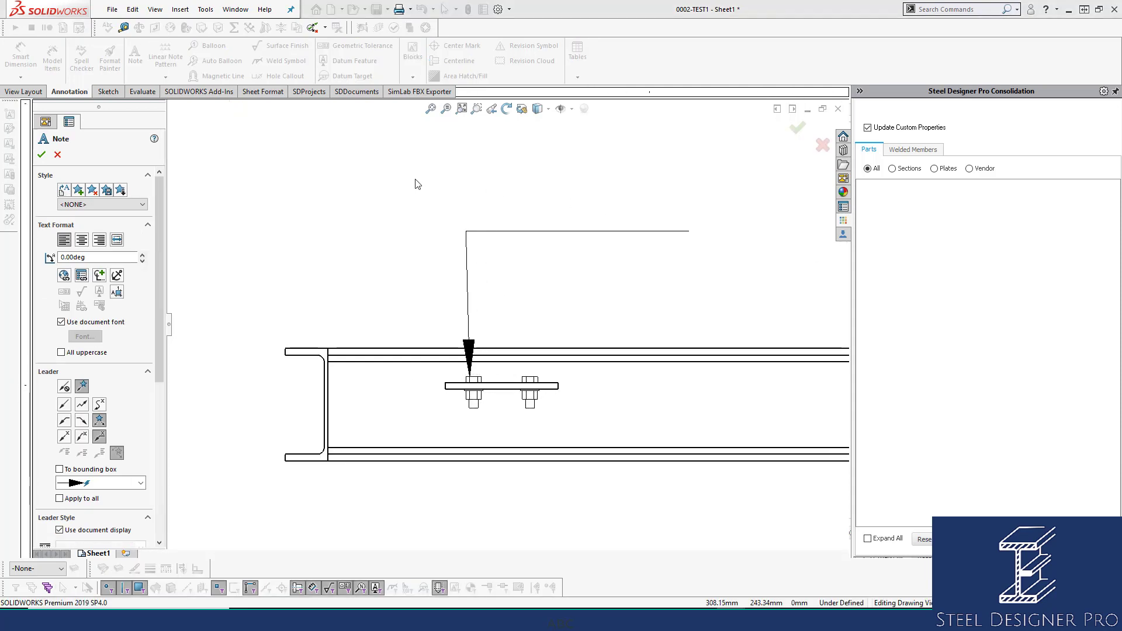
left_click(177, 170)
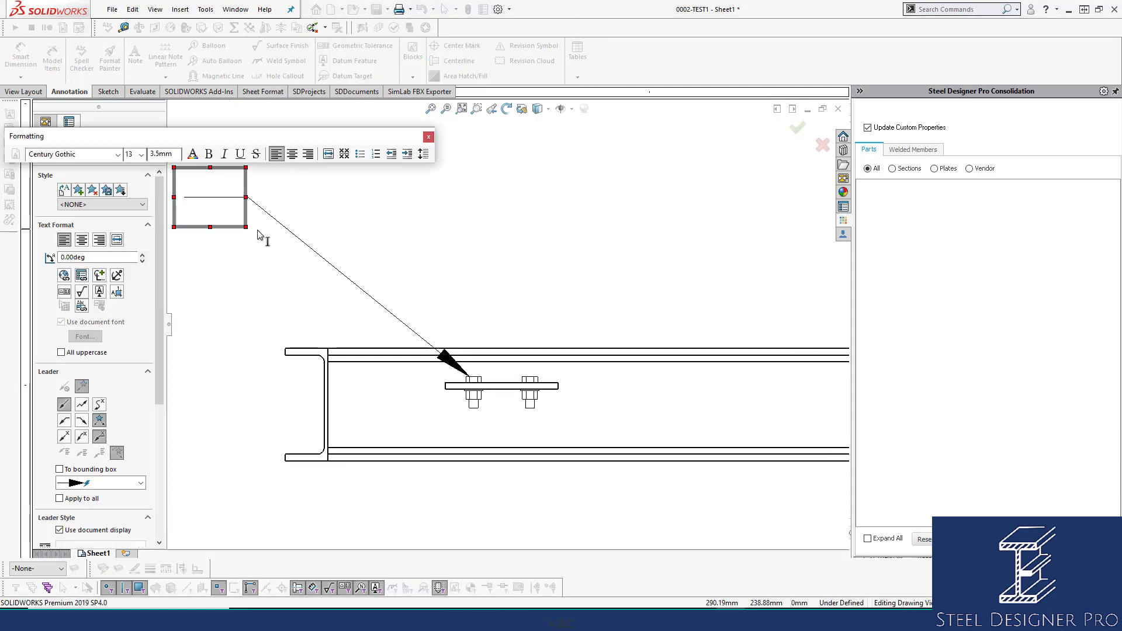
Link the note's text to the Description property of the component to which the annotation is attached.
left_click(81, 275)
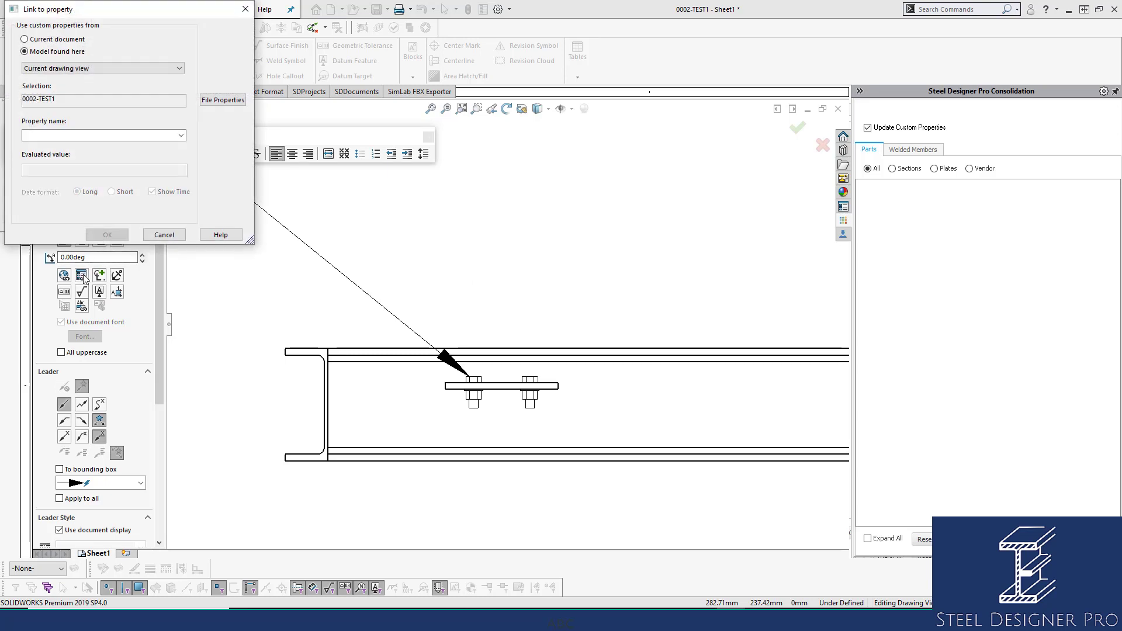
left_click(120, 69)
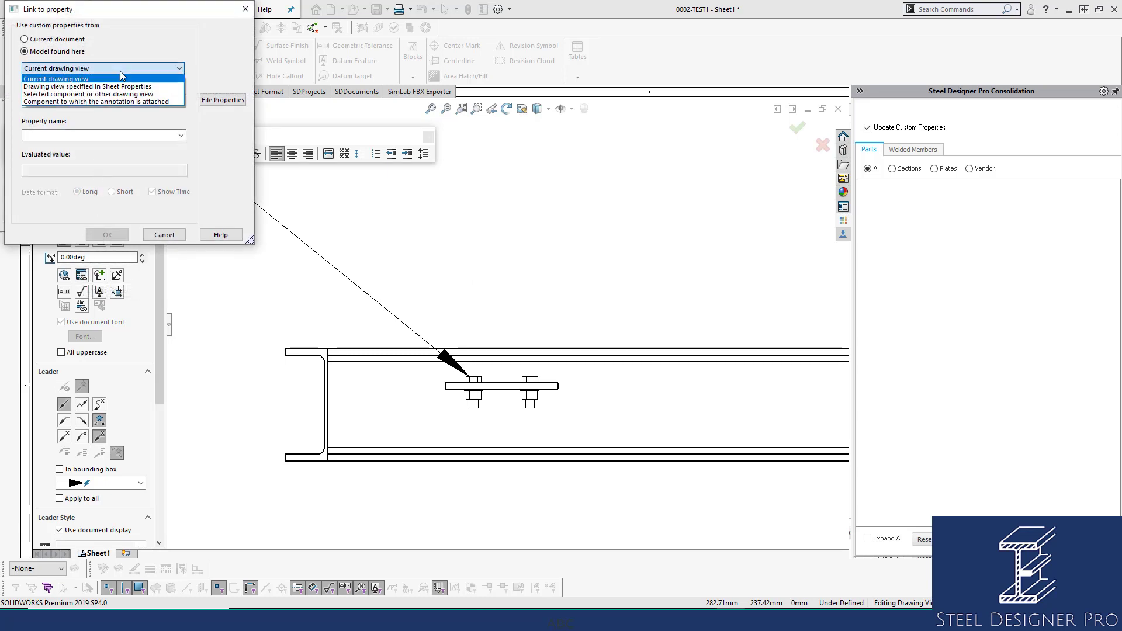
left_click(107, 101)
left_click(179, 136)
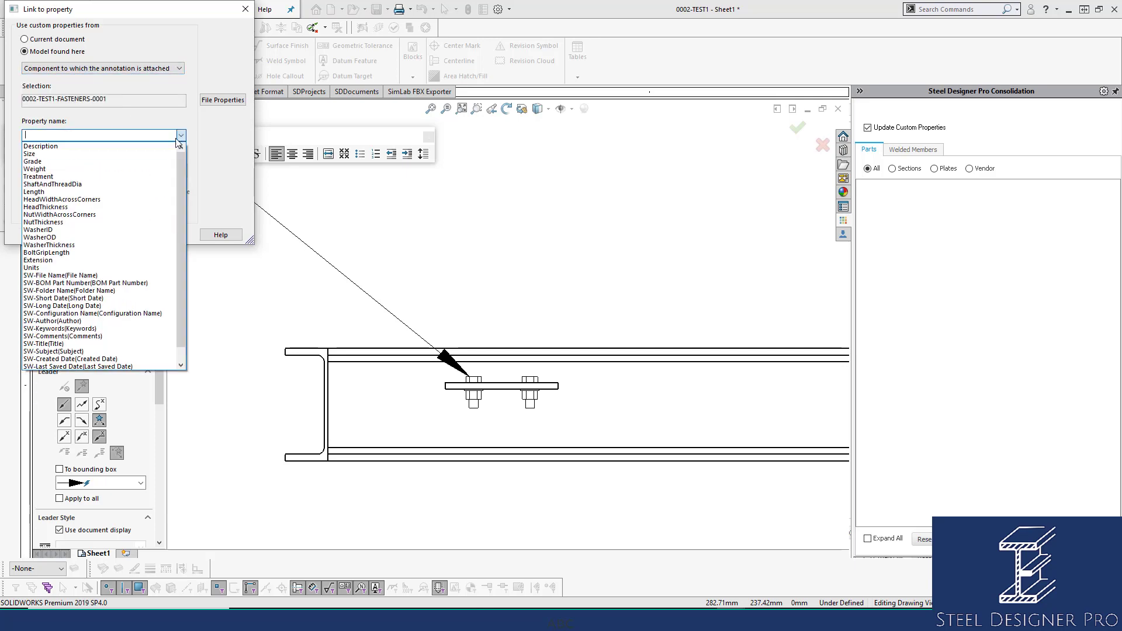
left_click(53, 146)
left_click(107, 235)
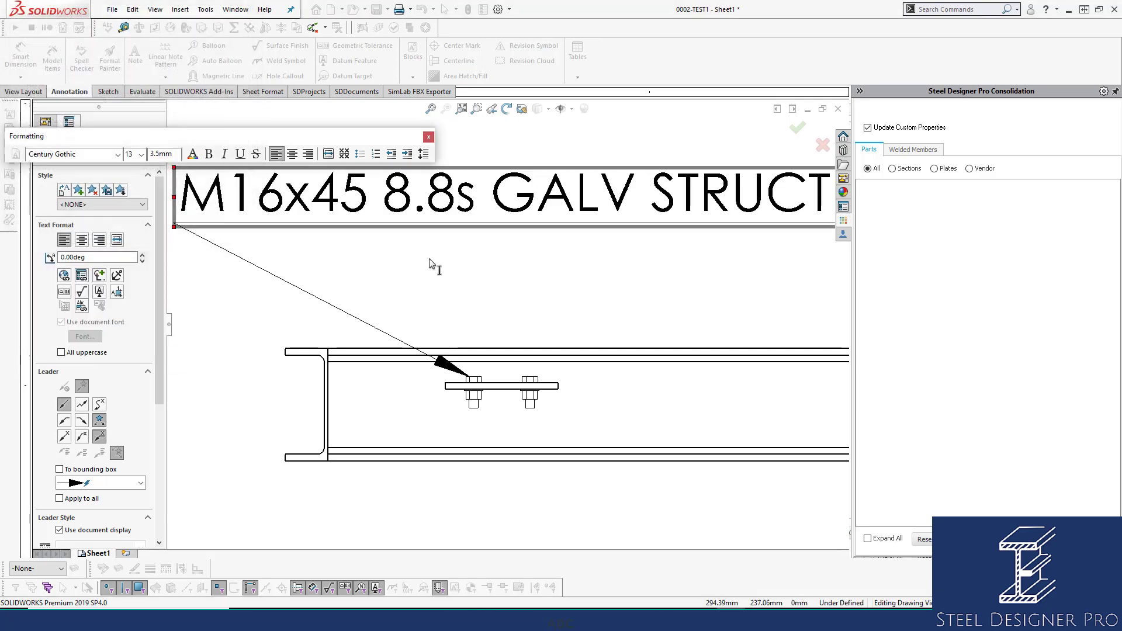
scroll(513, 278, "up", 3)
left_click(397, 185)
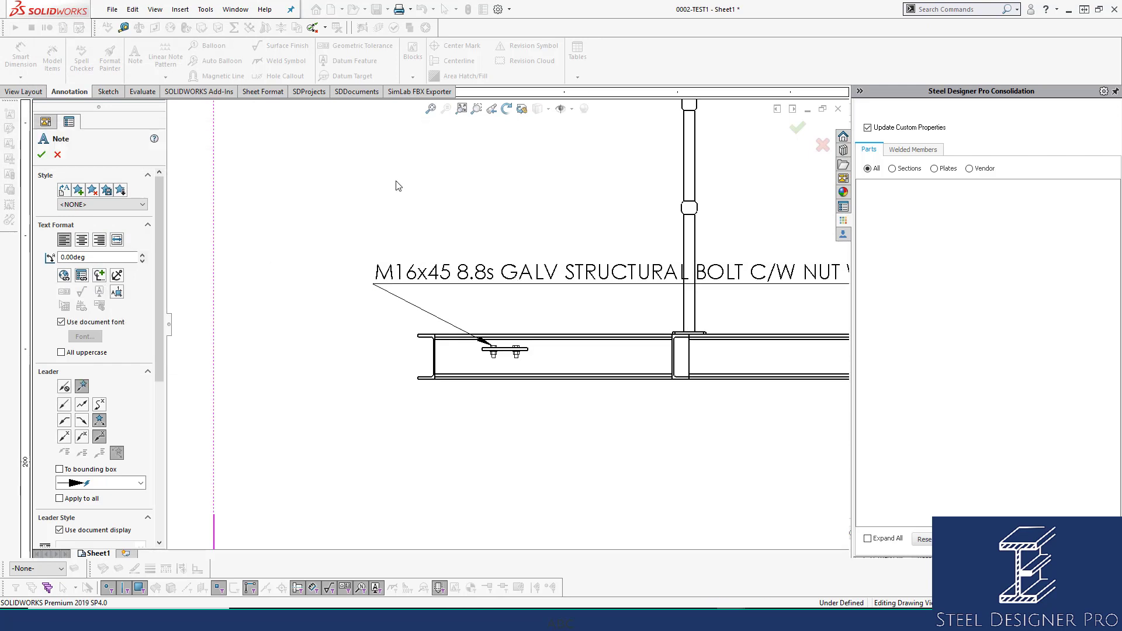
scroll(506, 326, "up", 2)
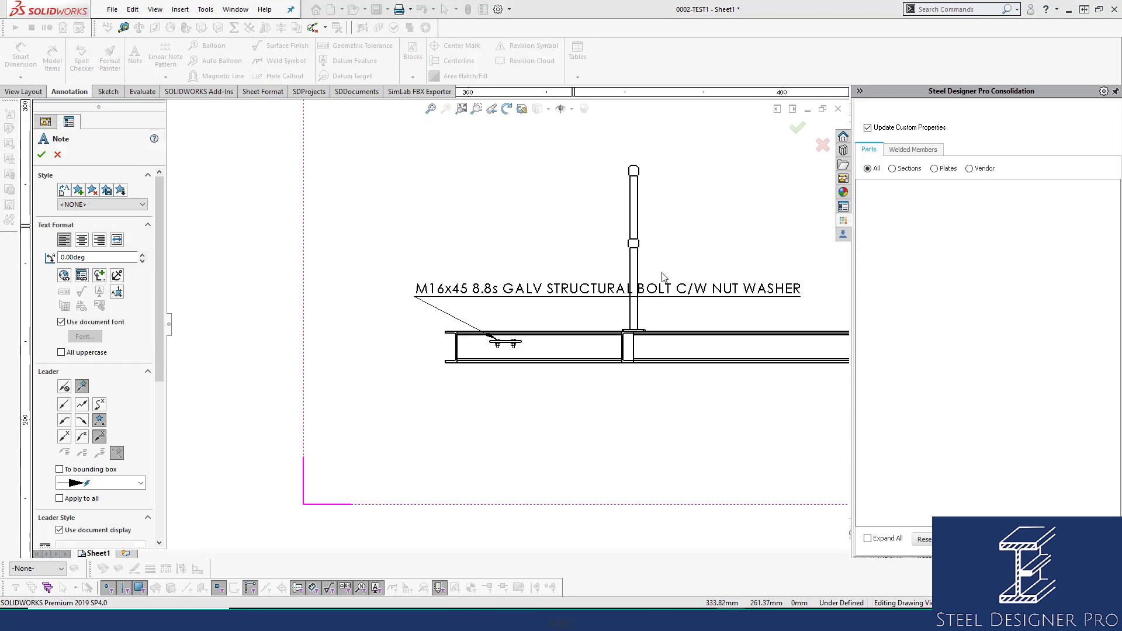
Narrow the bolt note's text box so that its linked description wraps onto three lines.
double_click(589, 294)
left_click(577, 297)
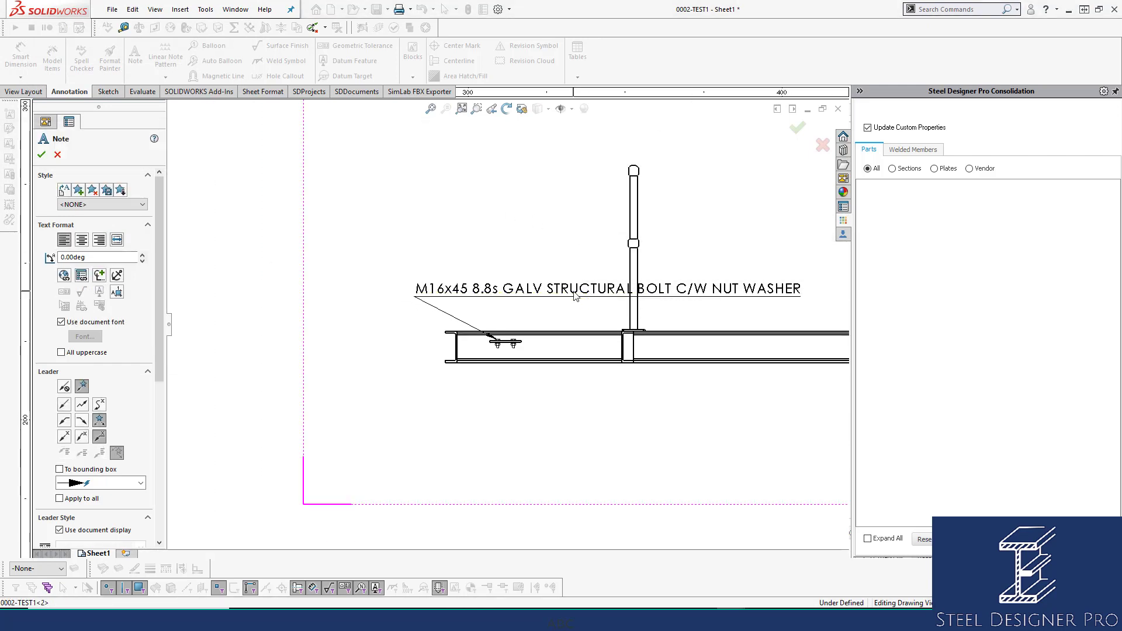
left_click(616, 248)
left_click(578, 267)
key("Escape")
left_click(454, 295)
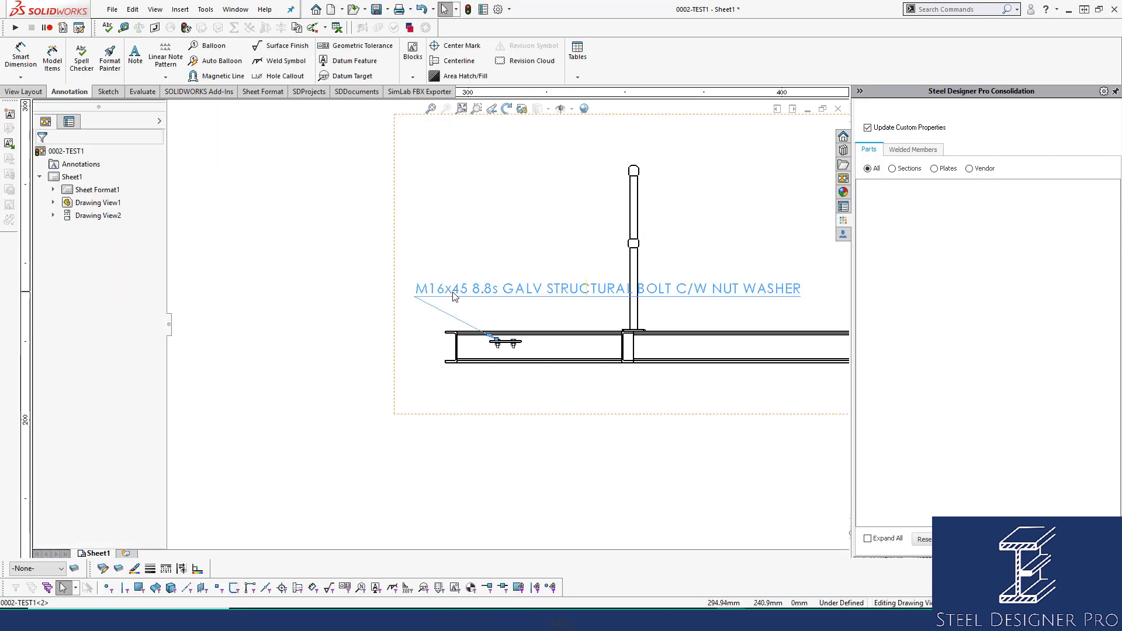
double_click(453, 297)
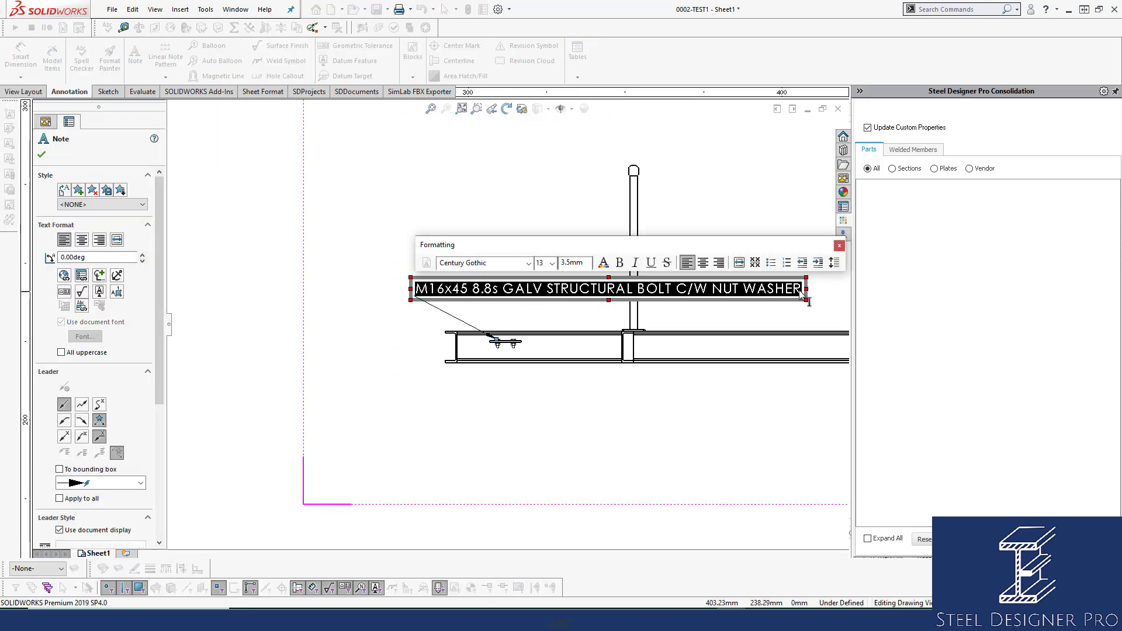
left_click_drag(803, 295, 540, 315)
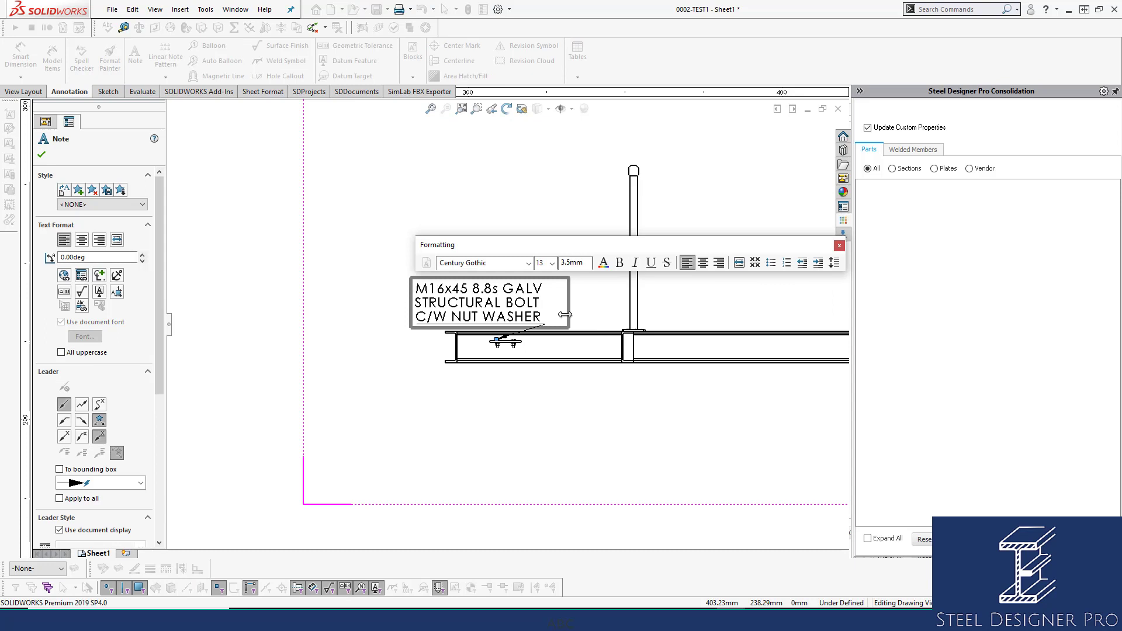
left_click(413, 212)
Move the bolt note to the left of the elevation and give it a bent leader starting from the text's right side.
left_click_drag(446, 305, 301, 238)
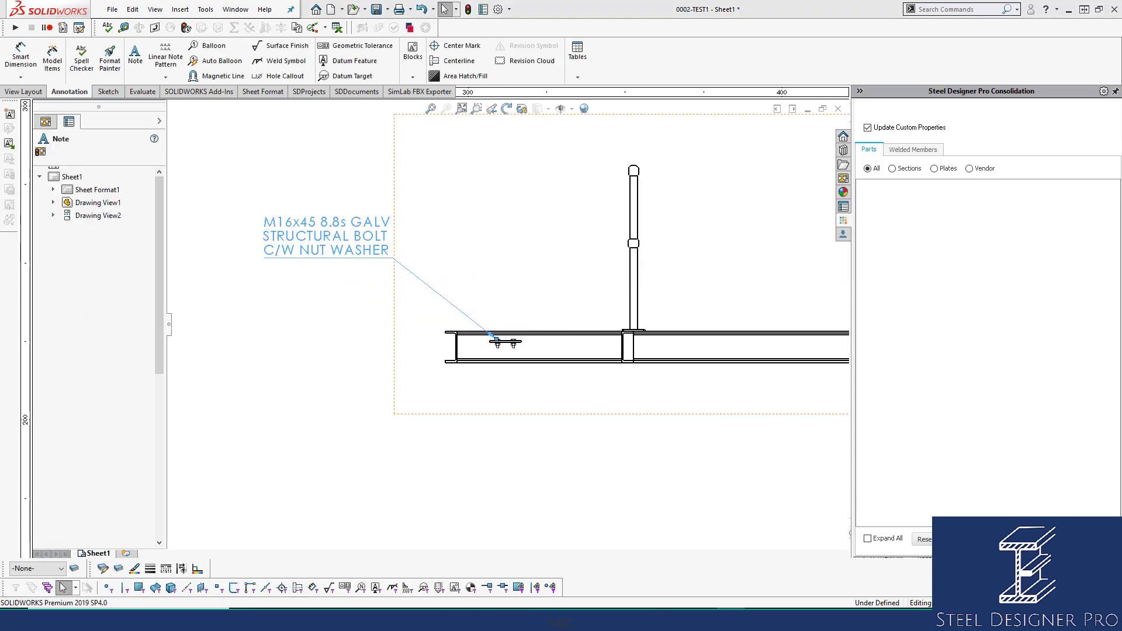
left_click(82, 420)
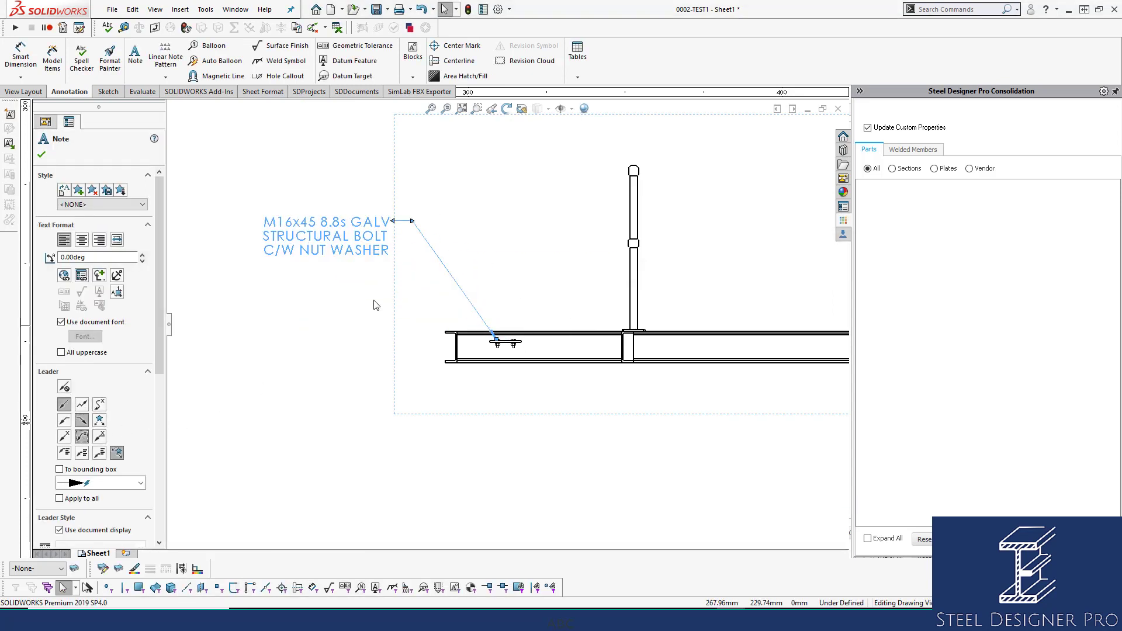
left_click_drag(379, 240, 380, 297)
left_click(593, 449)
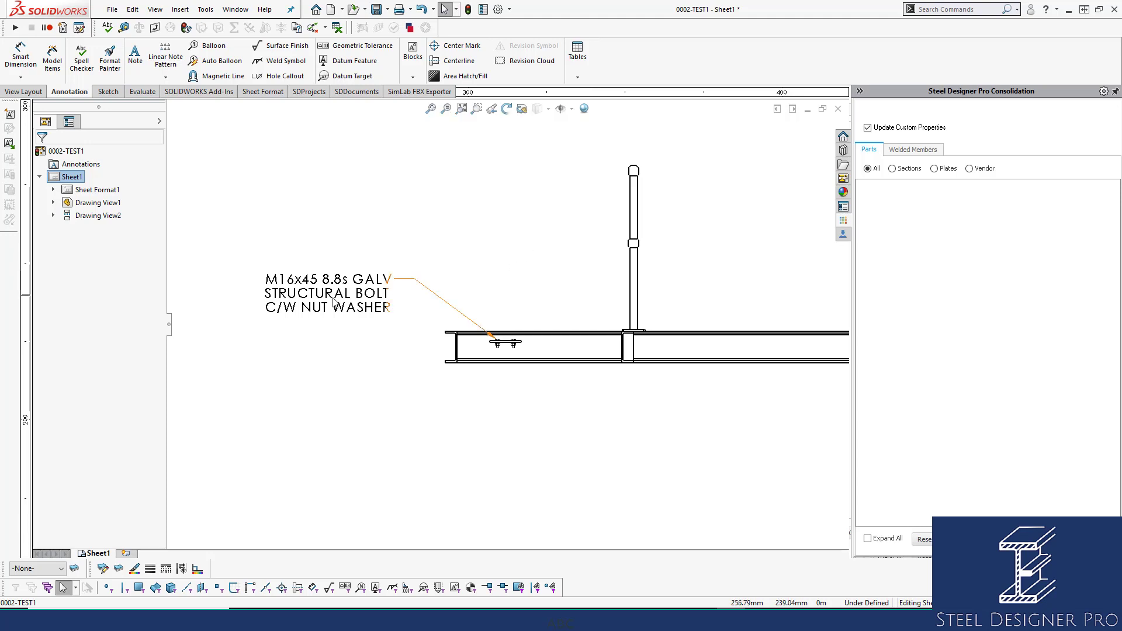
Reposition the bolt note slightly above and to the left of the beam's left end.
left_click_drag(337, 301, 363, 294)
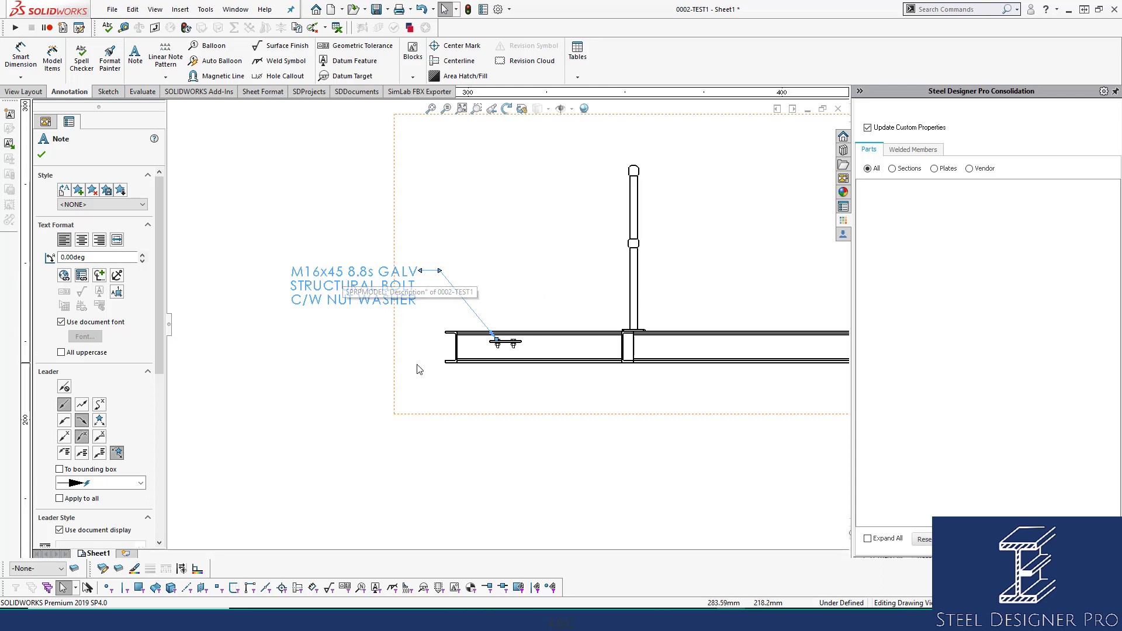
left_click(488, 418)
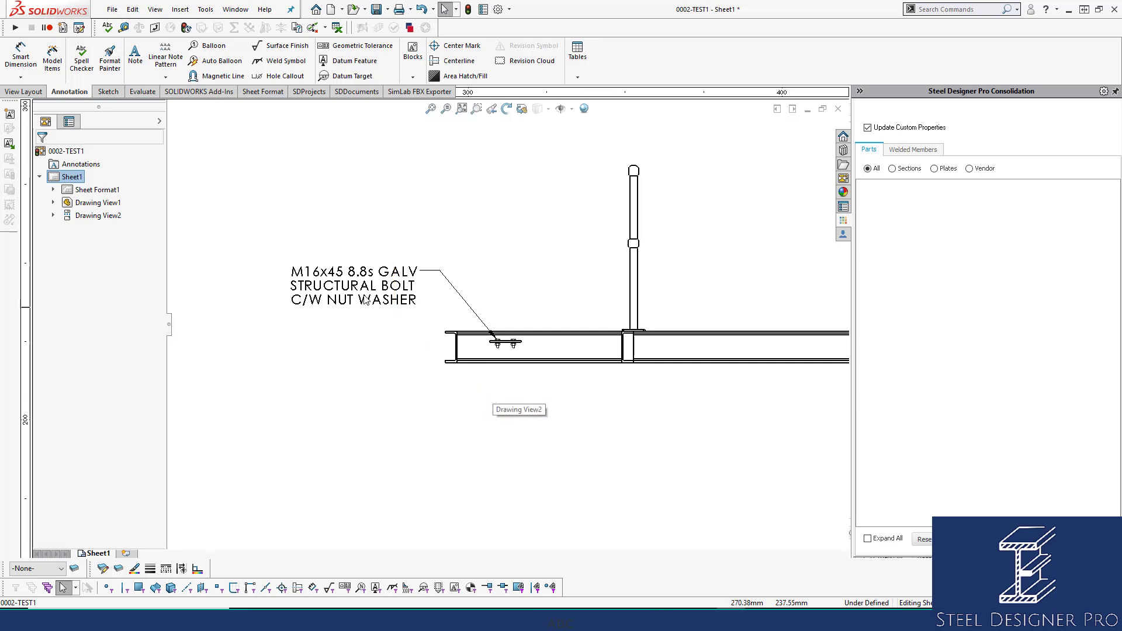
left_click_drag(350, 285, 310, 265)
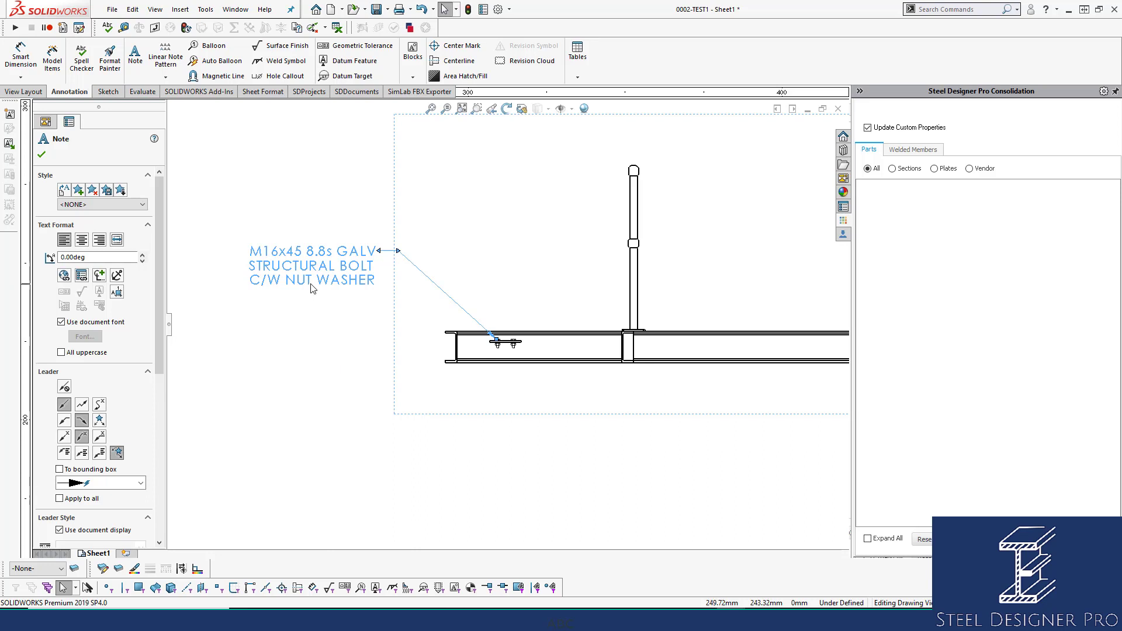
left_click_drag(312, 288, 327, 309)
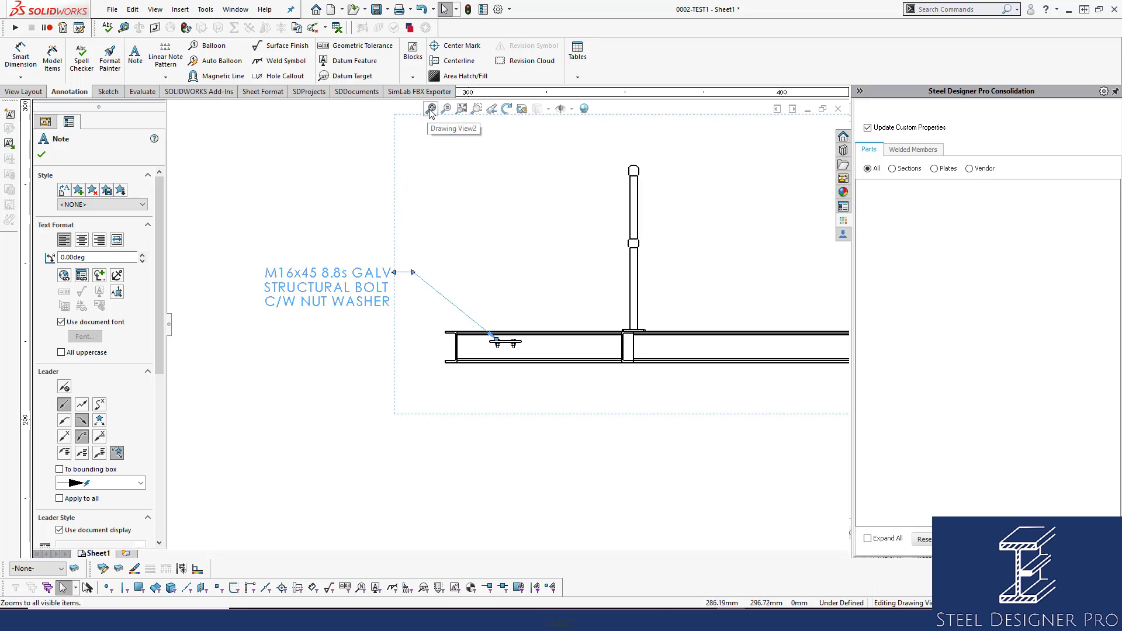
Close the 0002-TEST1 drawing without saving its changes and return to the assembly.
left_click(462, 109)
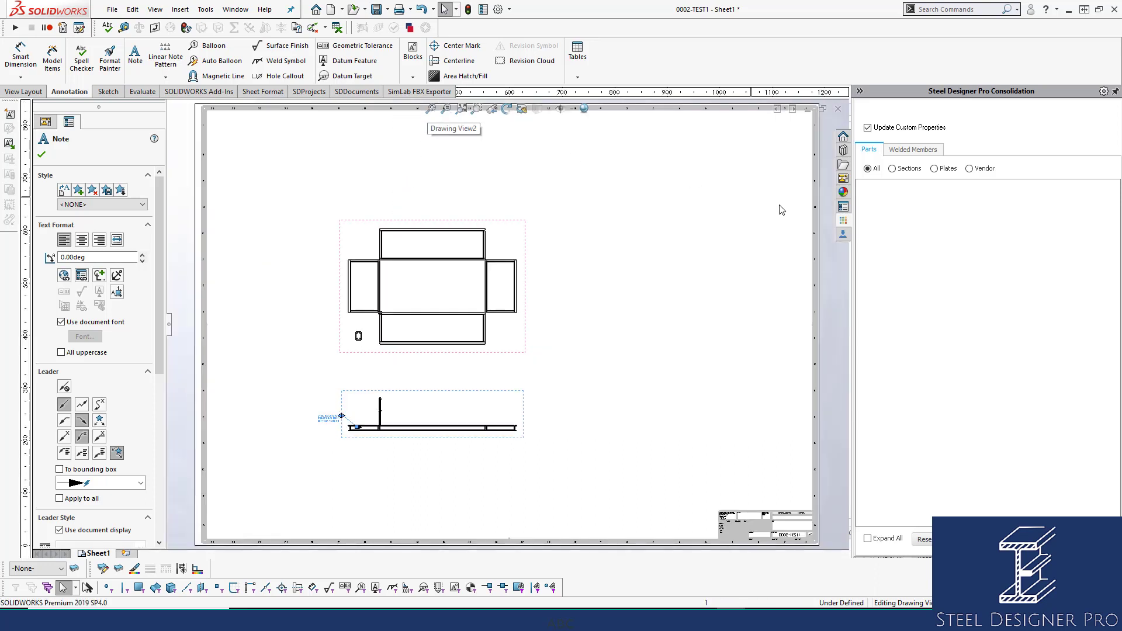
left_click(838, 109)
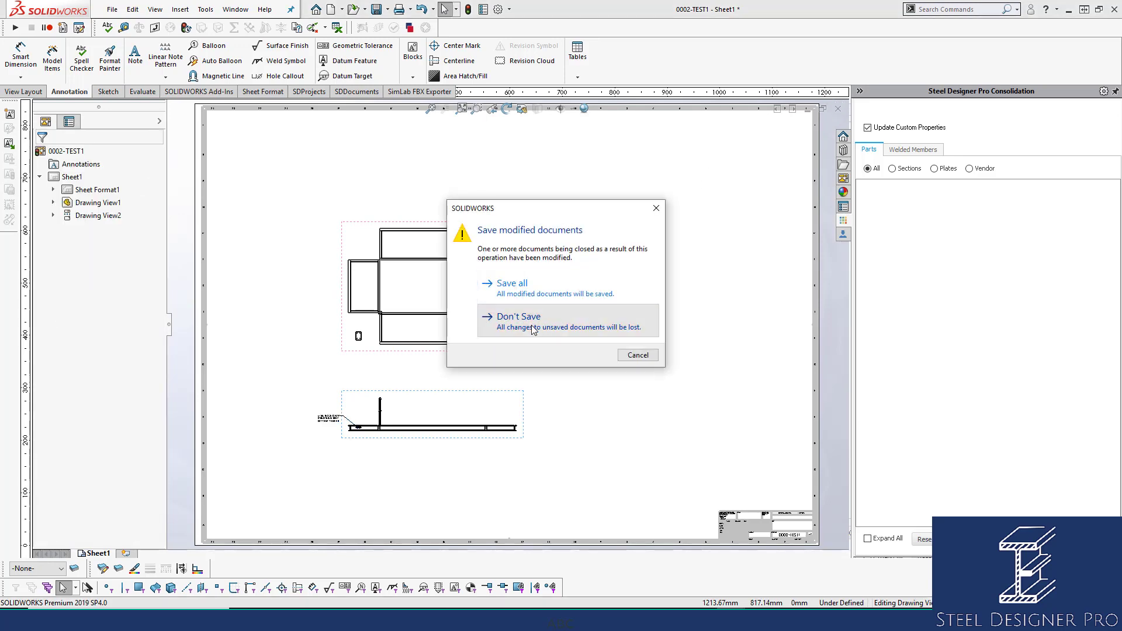
left_click(533, 328)
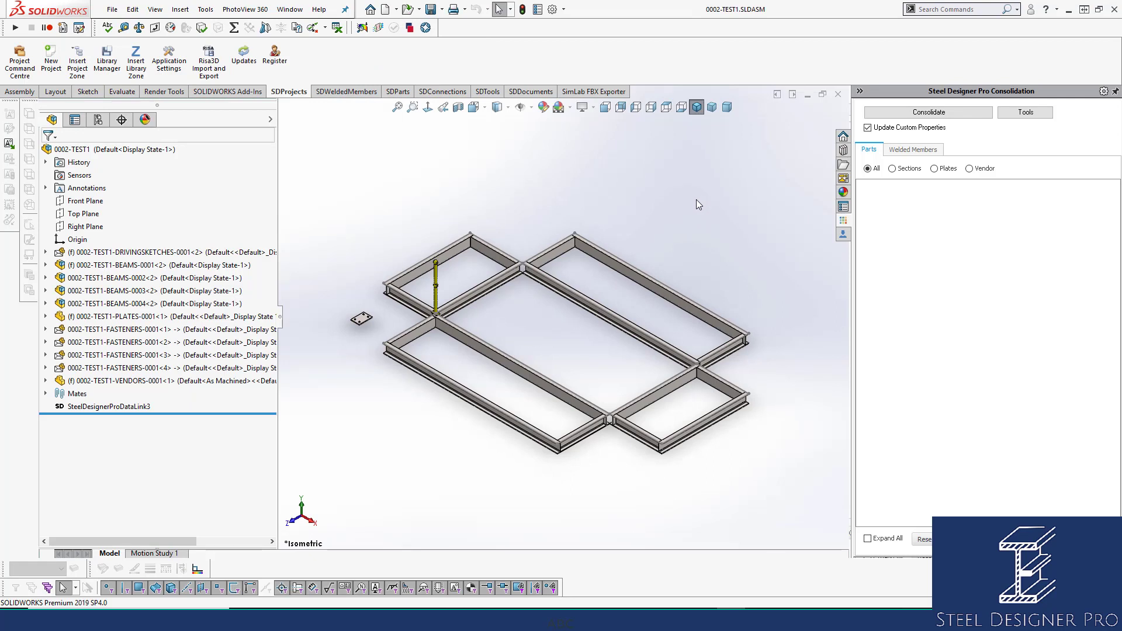
Consolidate the components of the 0002-TEST1 assembly with Update Custom Properties enabled.
left_click(109, 406)
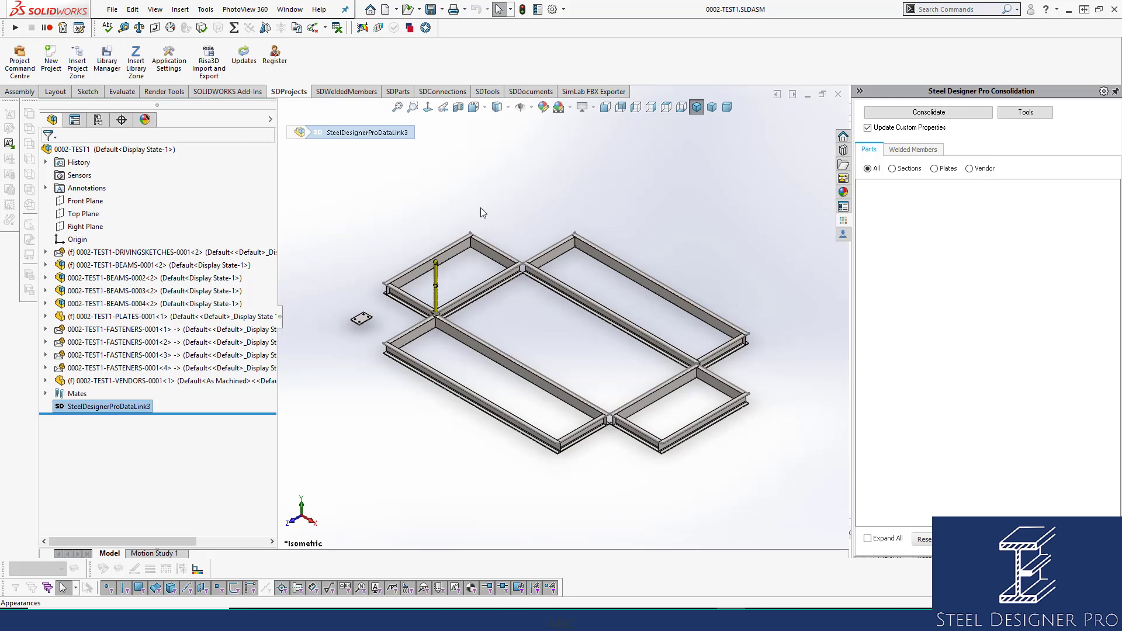
left_click(929, 113)
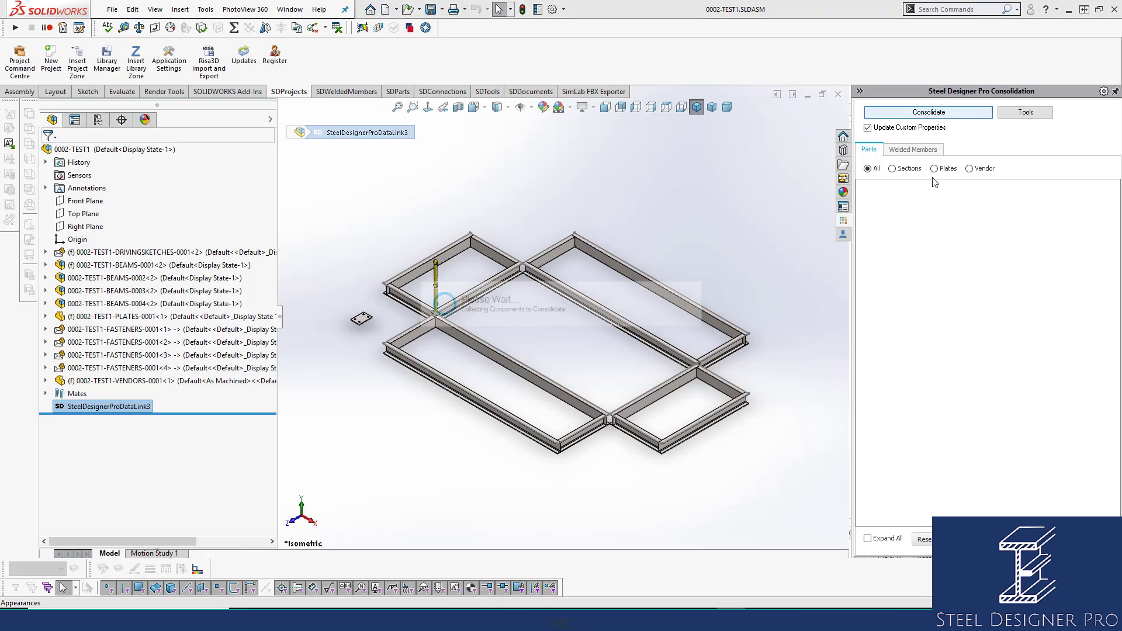
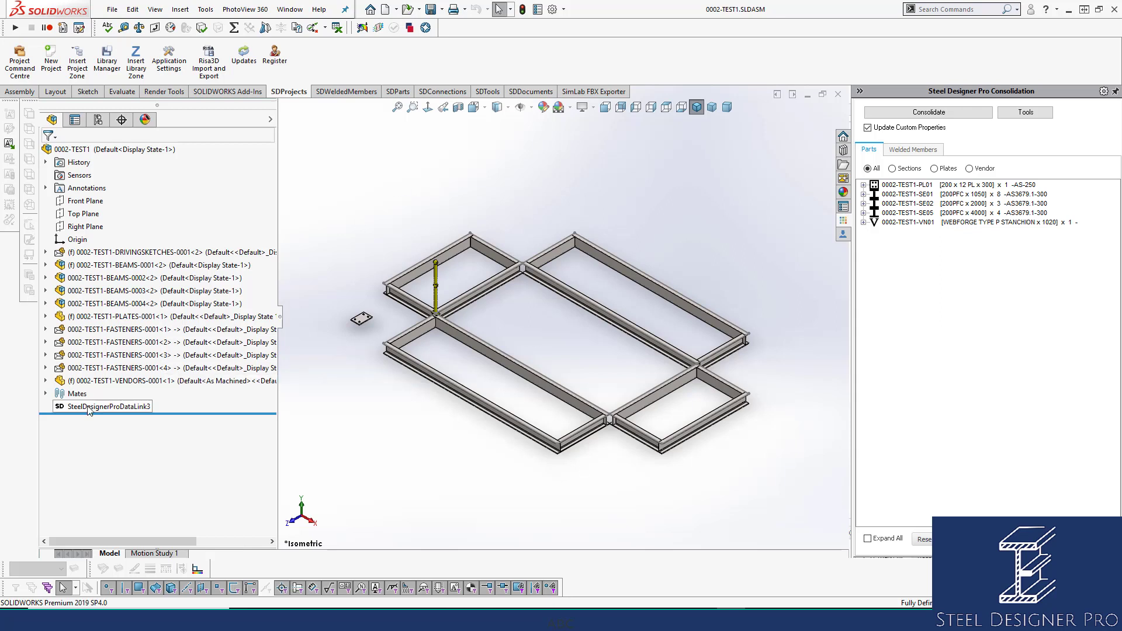
left_click(140, 406)
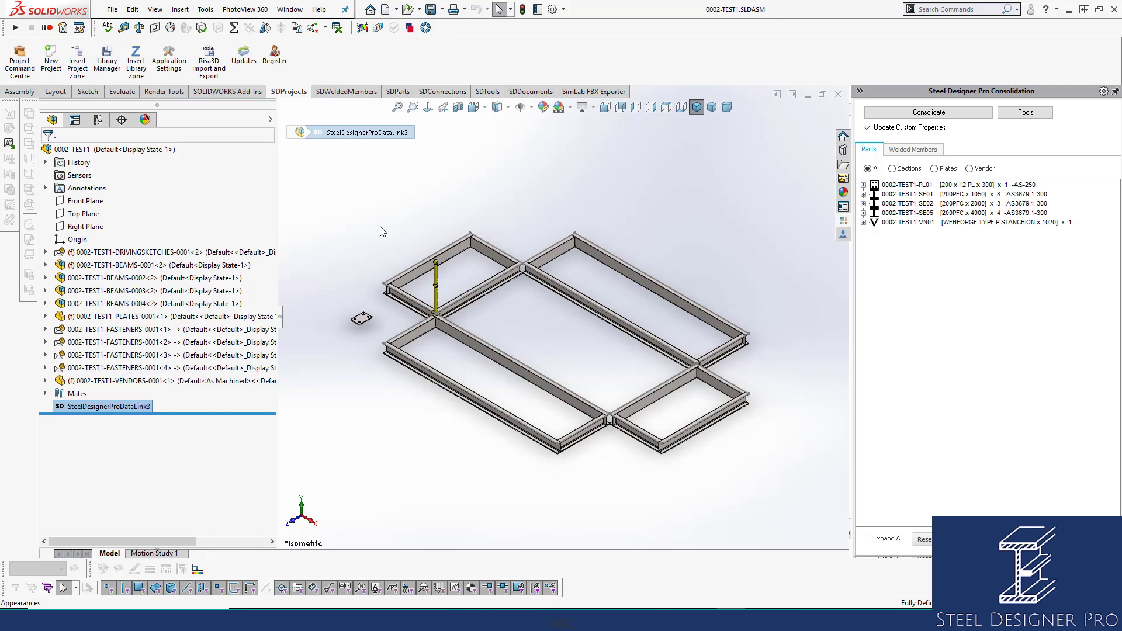
key("Escape")
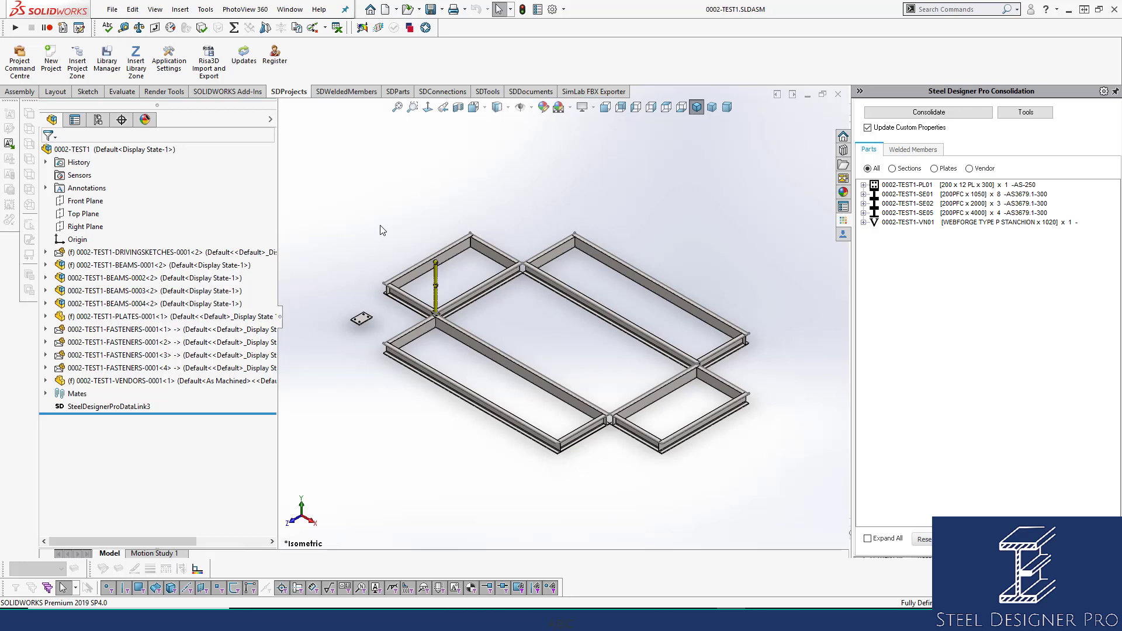
Open the Batch Custom Property Edit tool and import the files of the 0002-TEST1 assembly.
left_click(488, 91)
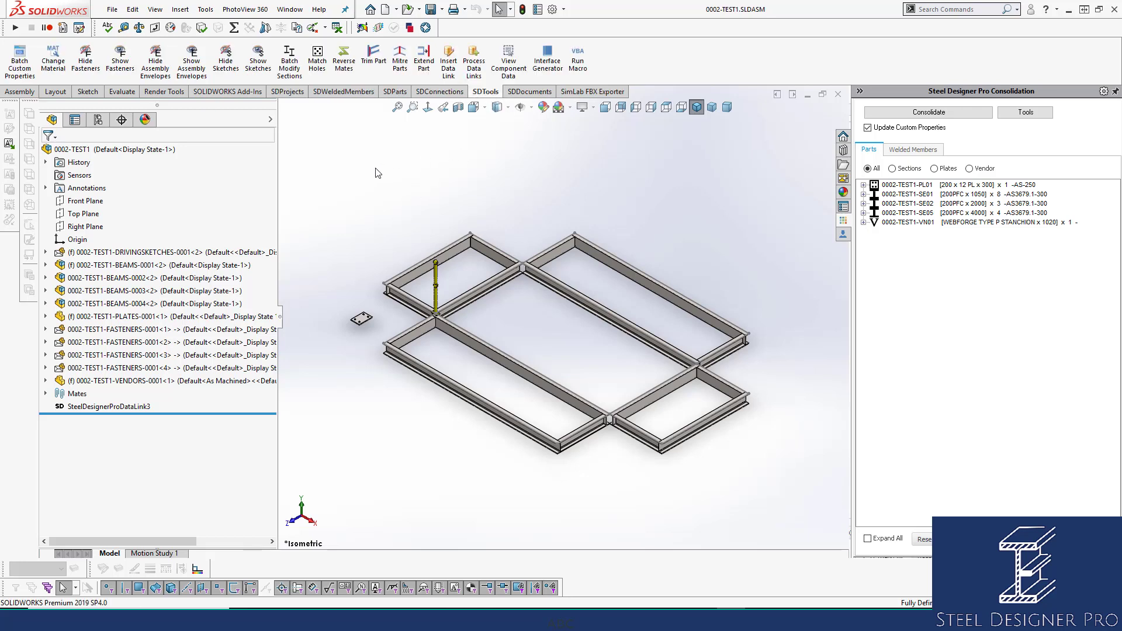
left_click(21, 63)
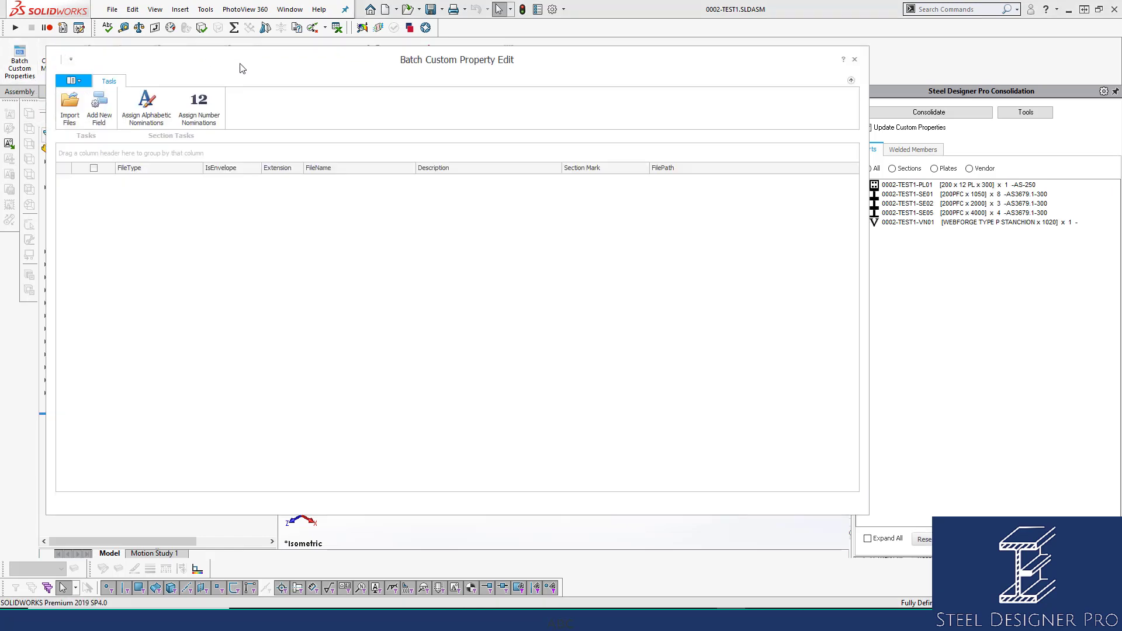
left_click_drag(252, 65, 429, 45)
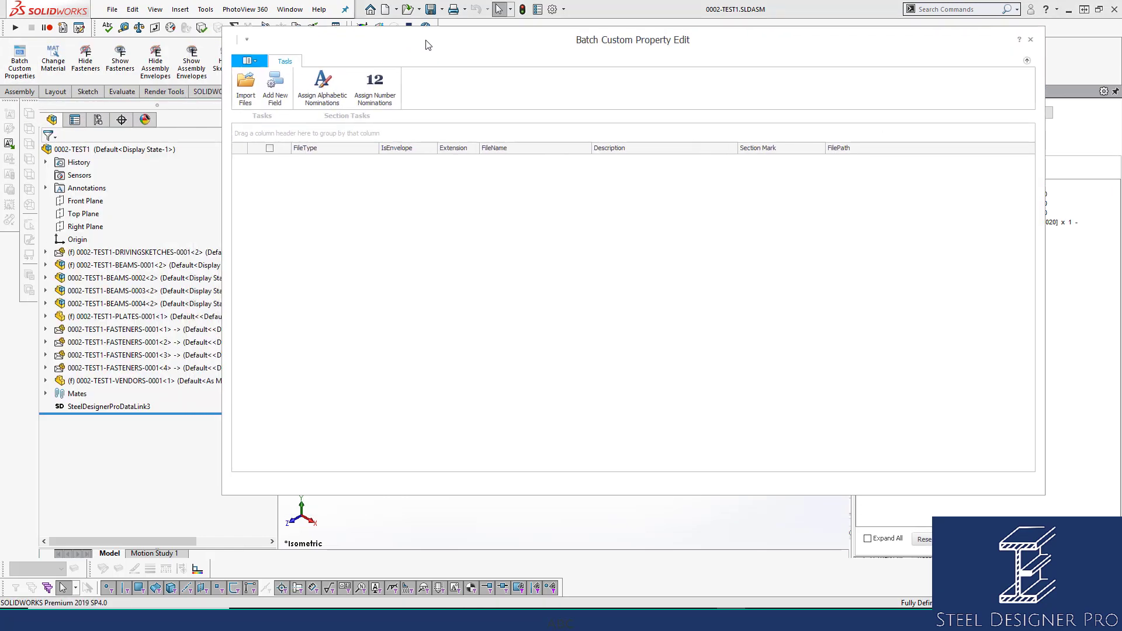
left_click(246, 84)
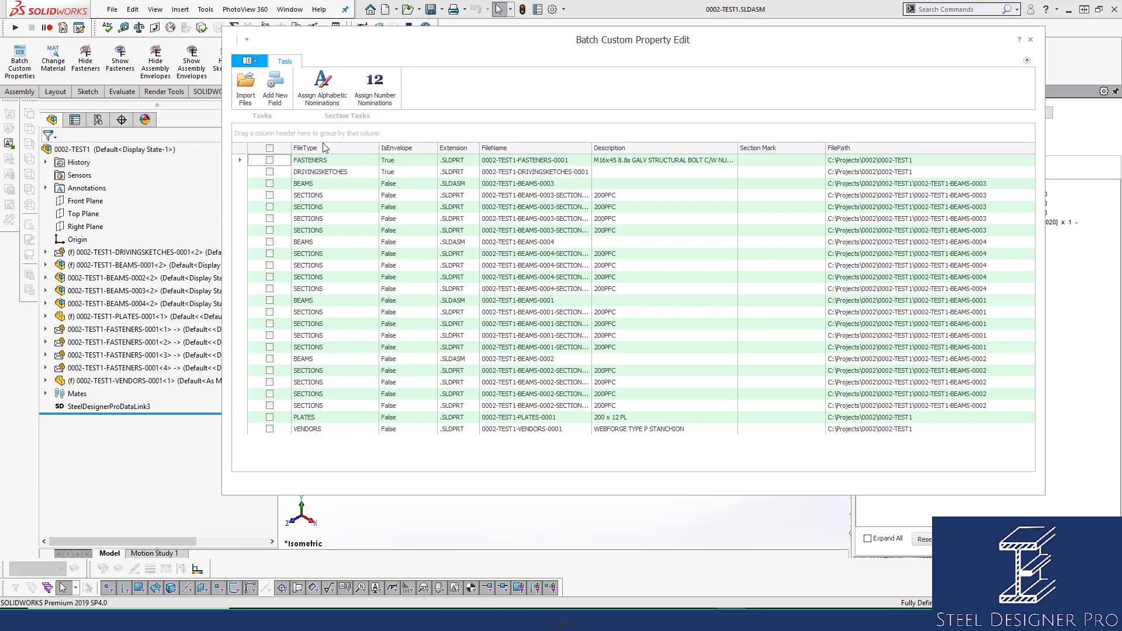
Group the imported files by FileType and select every file in the BEAMS group.
left_click_drag(325, 149, 291, 138)
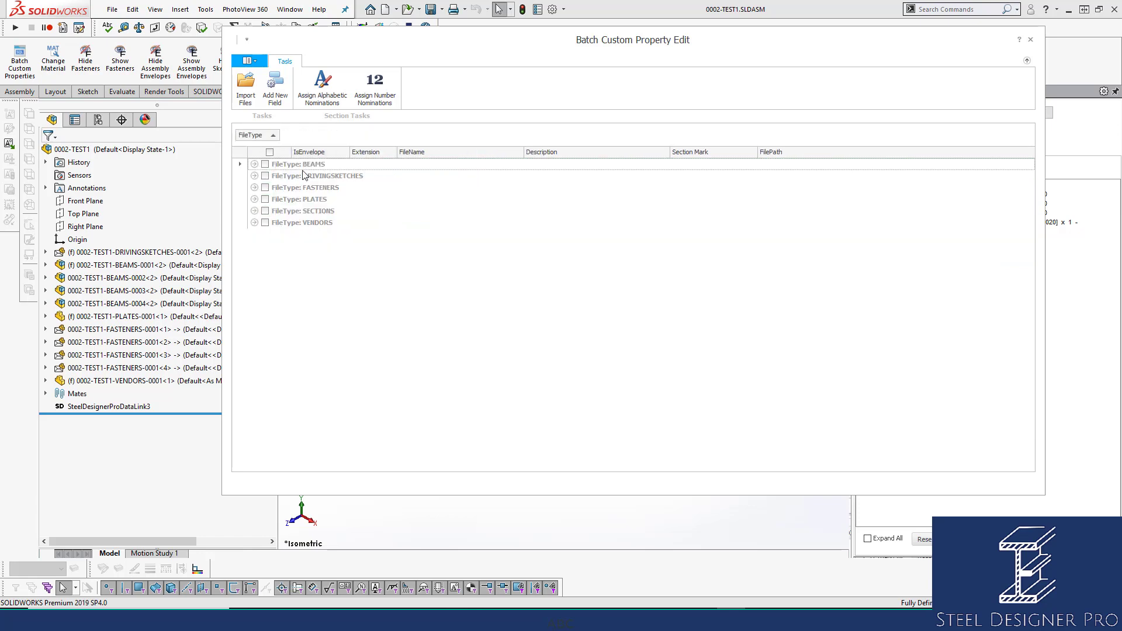
left_click(254, 165)
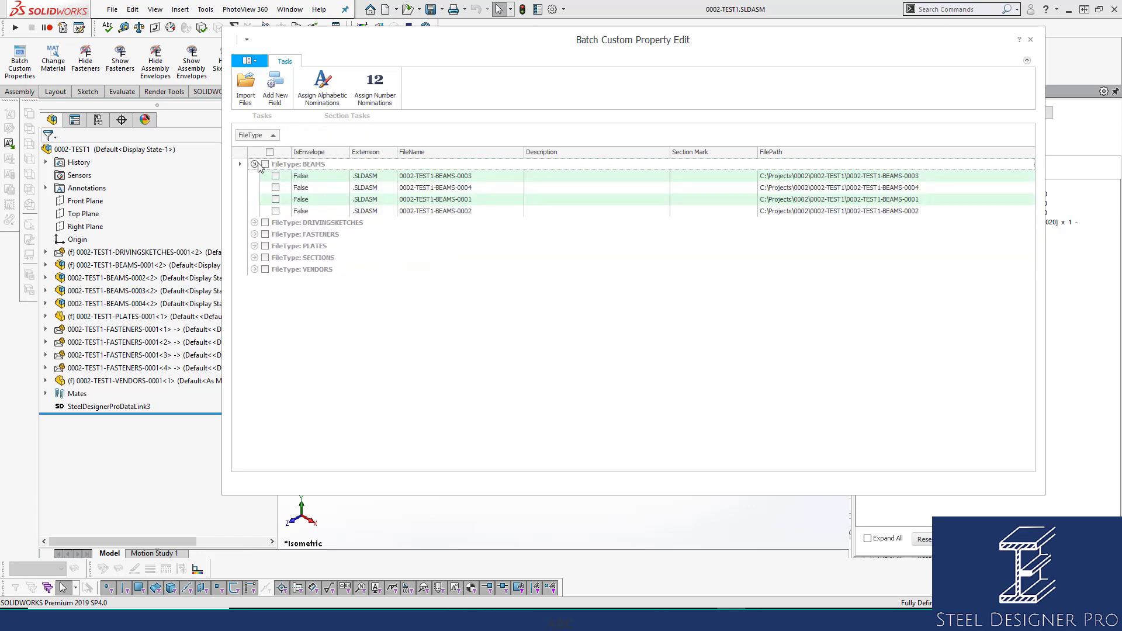
left_click(266, 164)
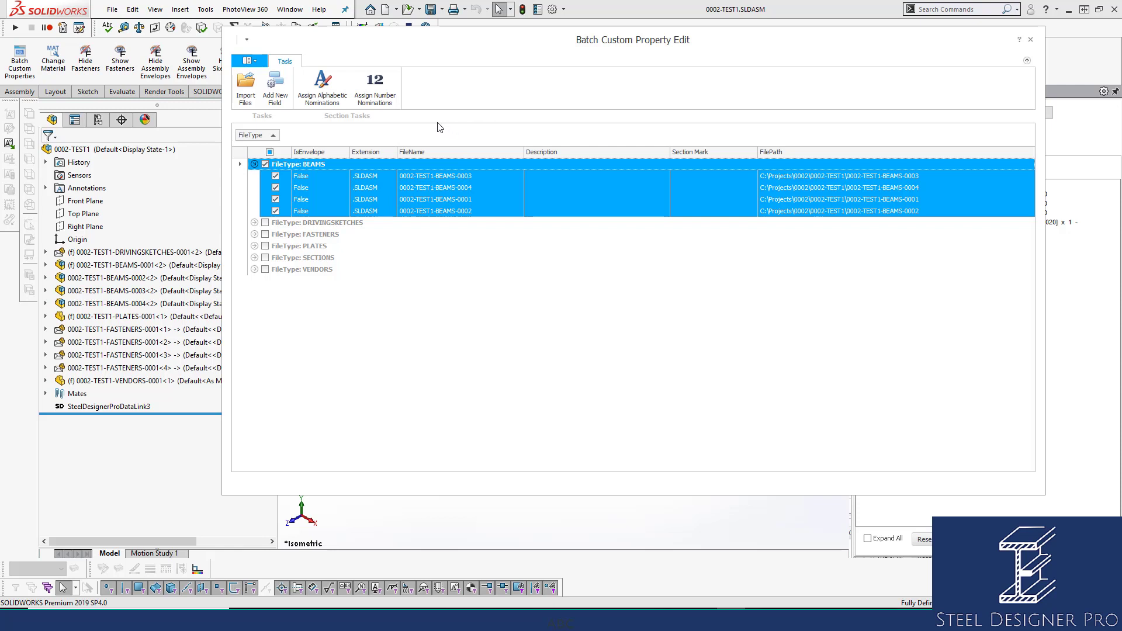
Add a new field named TEST with the value NEW TEST to the selected beam files.
left_click(277, 85)
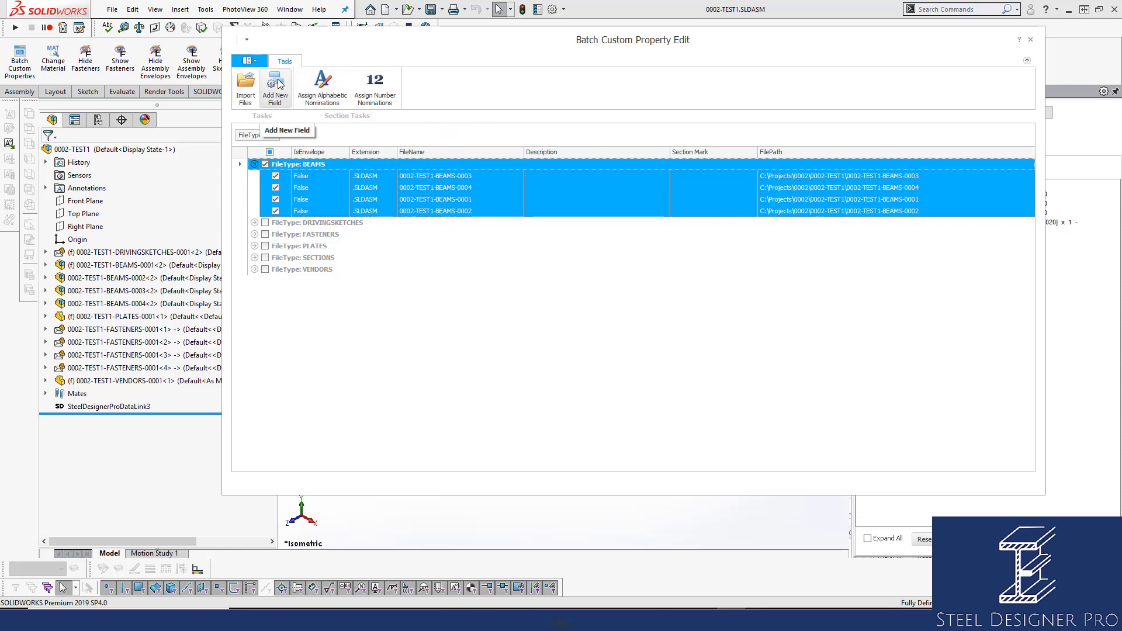
left_click(643, 203)
left_click(643, 203)
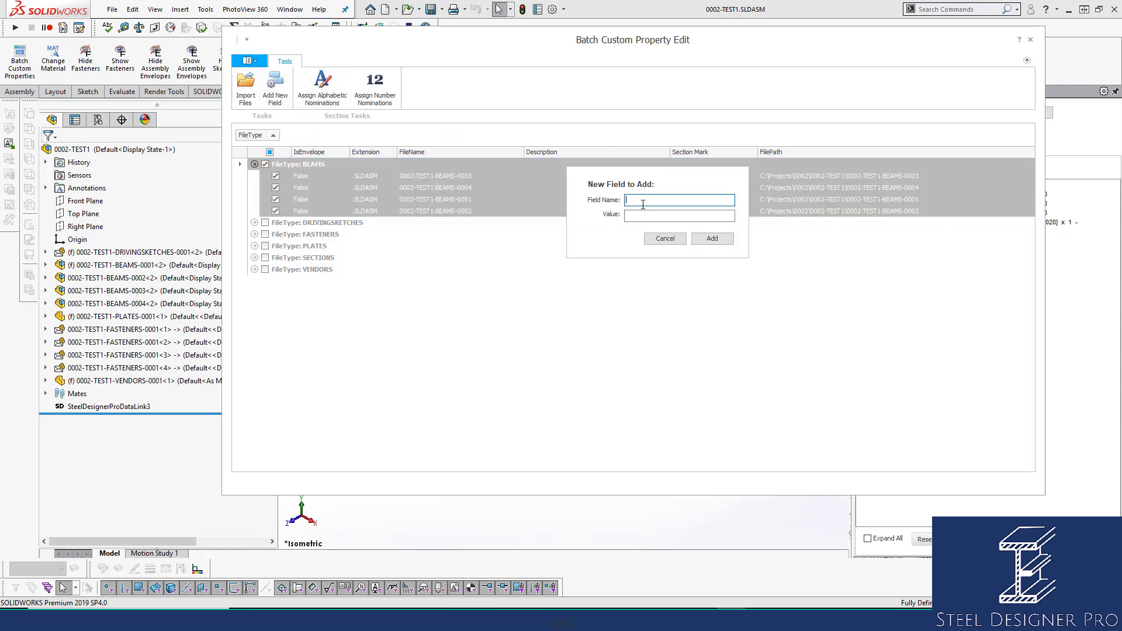
type("test")
key("BackSpace")
key("BackSpace")
key("BackSpace")
type("TEST")
left_click(655, 216)
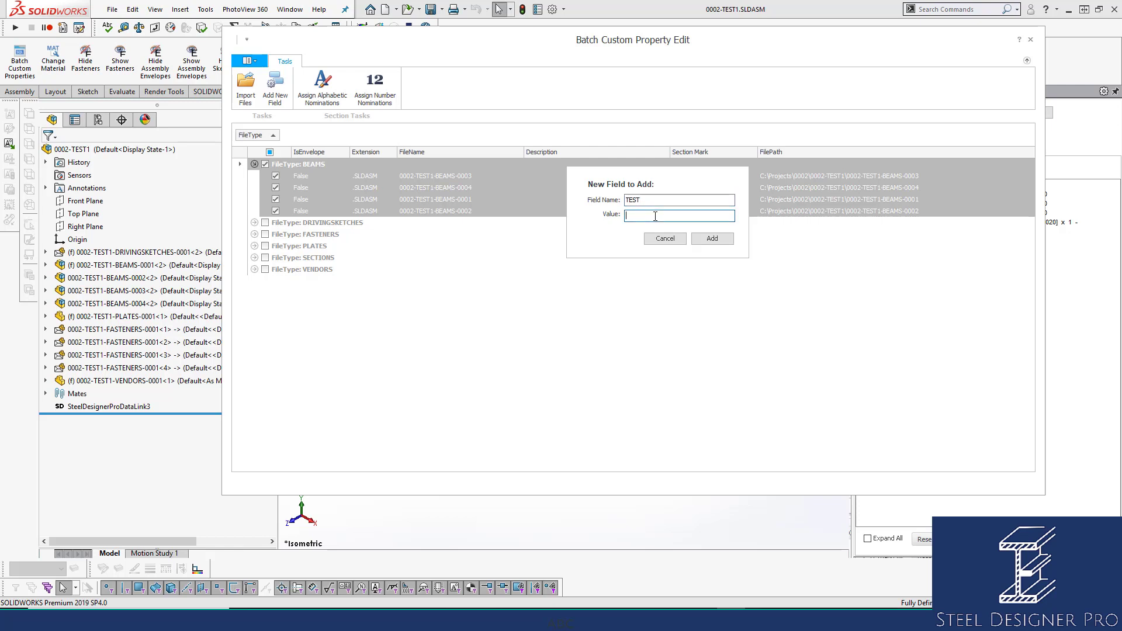
type("NEW TEST")
left_click(716, 240)
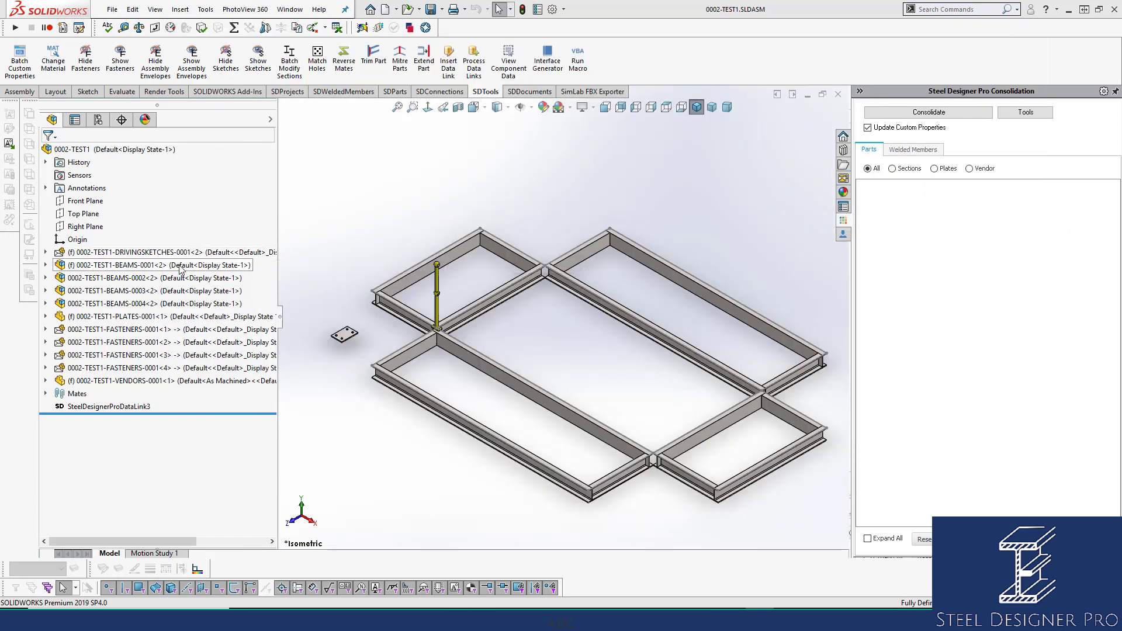
Open the 0002-TEST1-BEAMS-0002 subassembly and check the TEST entry in its custom properties.
left_click(148, 278)
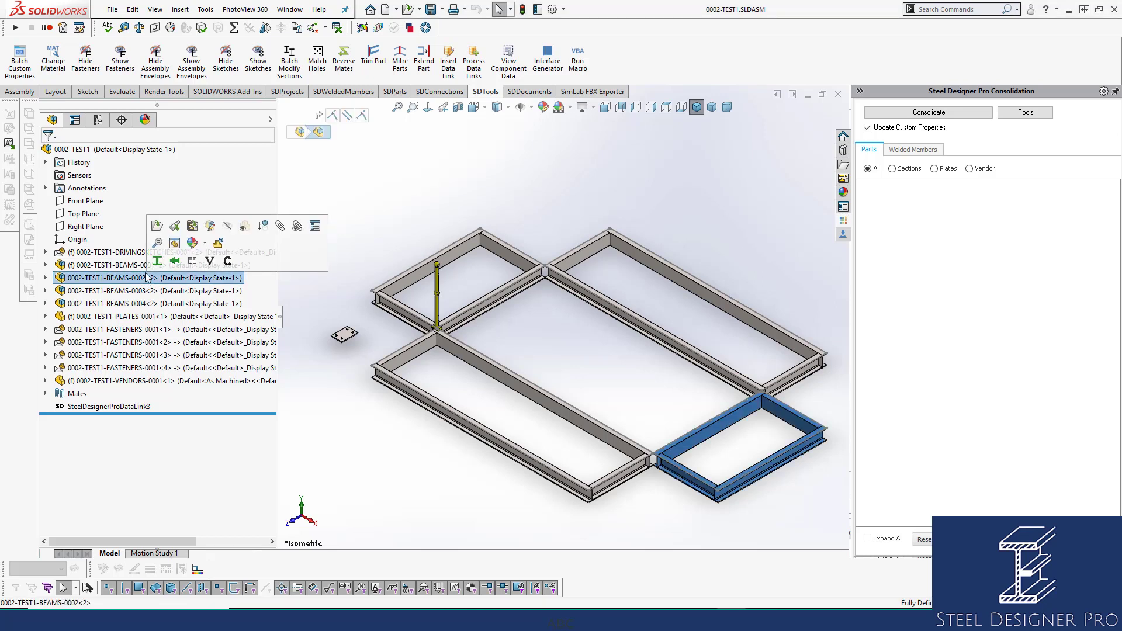
left_click(156, 226)
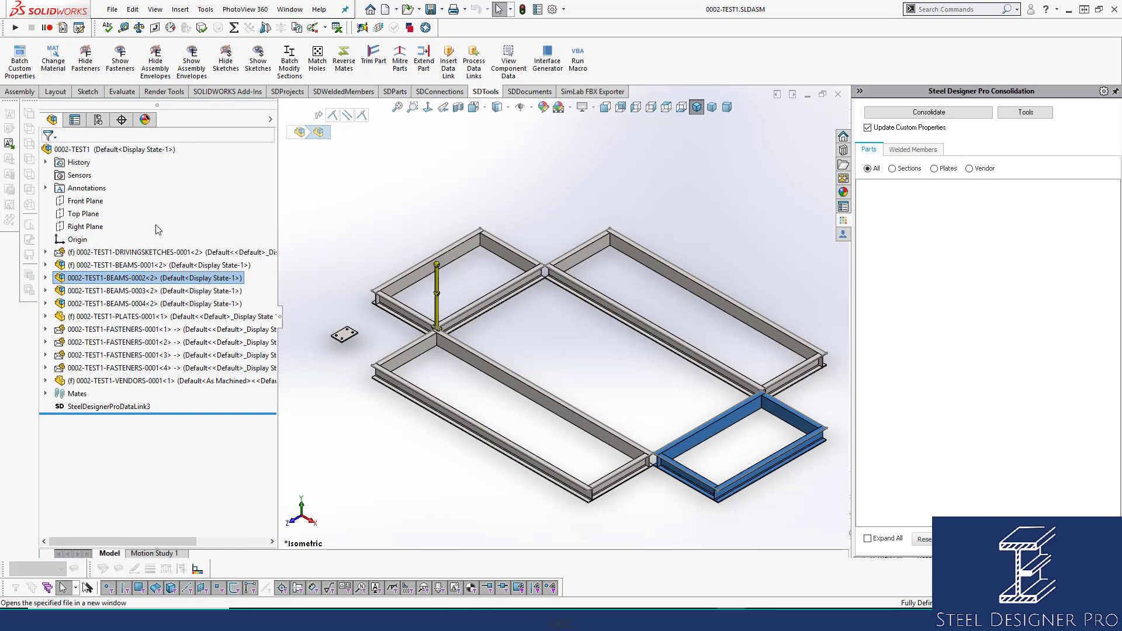
left_click(537, 9)
left_click(549, 244)
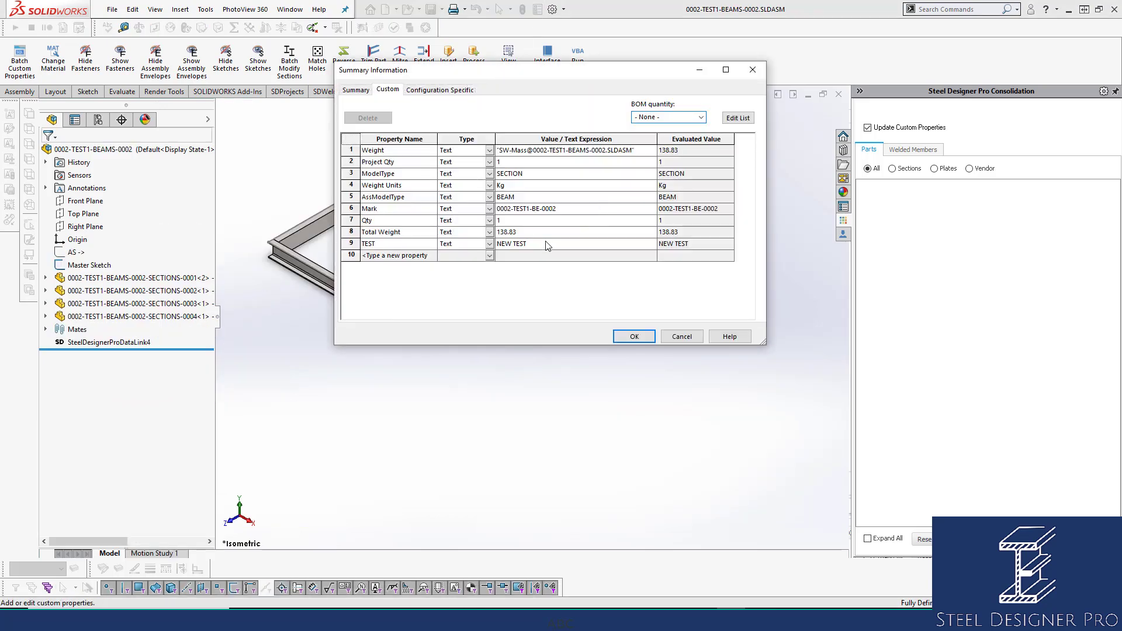
left_click(418, 244)
Accept the file properties, then close the 0002-TEST1-BEAMS-0002 subassembly to return to the main assembly.
left_click(633, 337)
left_click(634, 338)
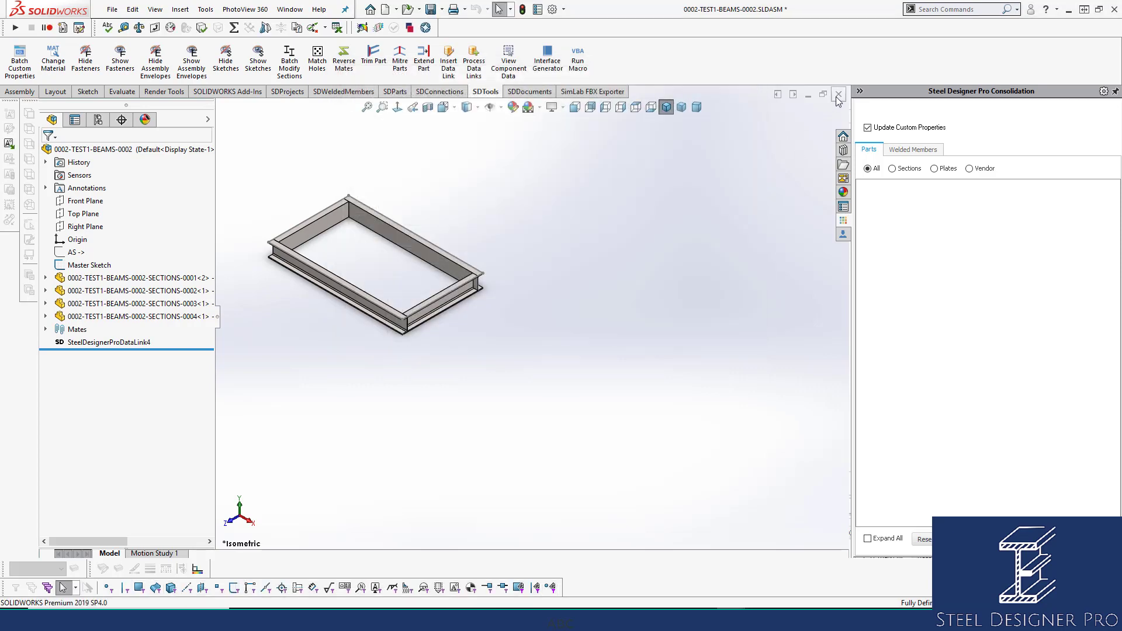
left_click(541, 306)
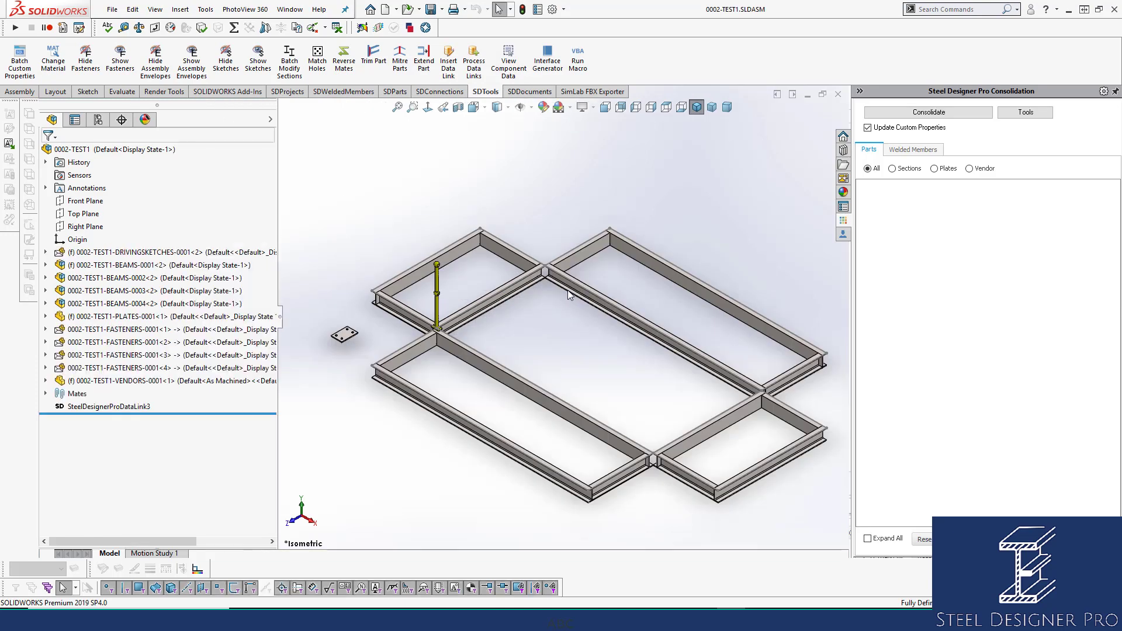